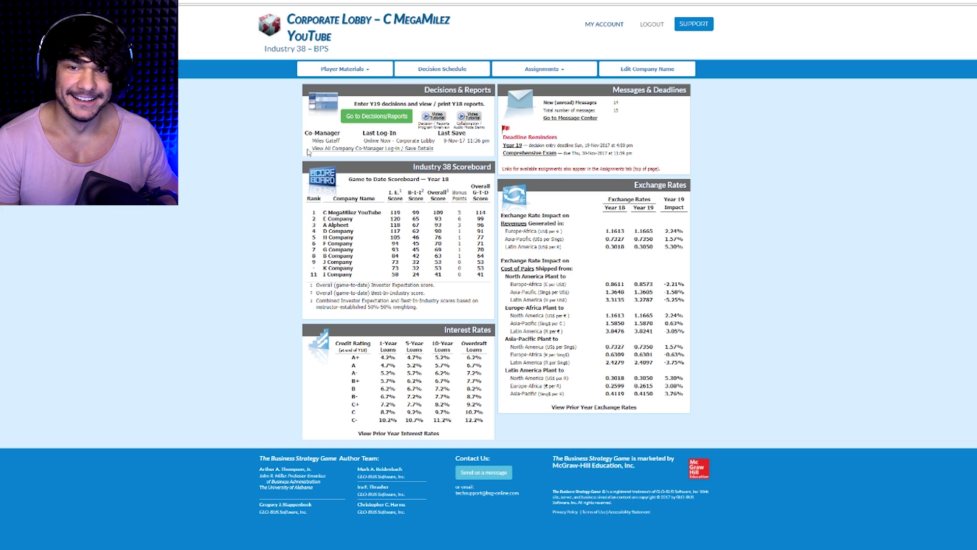
Enter the company's decisions and reports area and open the Market Snapshot competitive intelligence report.
{"action": "left_click", "coordinate": [359, 114]}
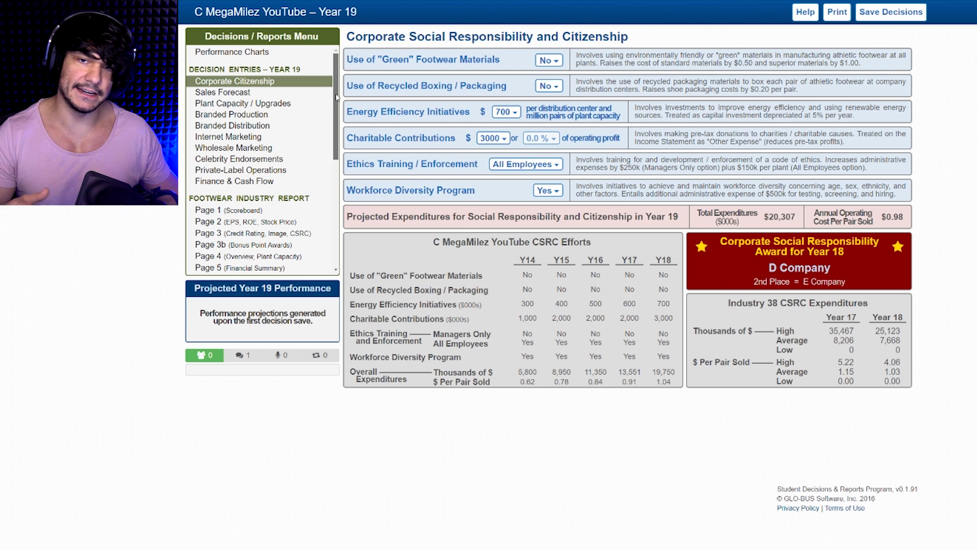
{"action": "scroll", "coordinate": [299, 166], "scroll_direction": "down", "scroll_amount": 5}
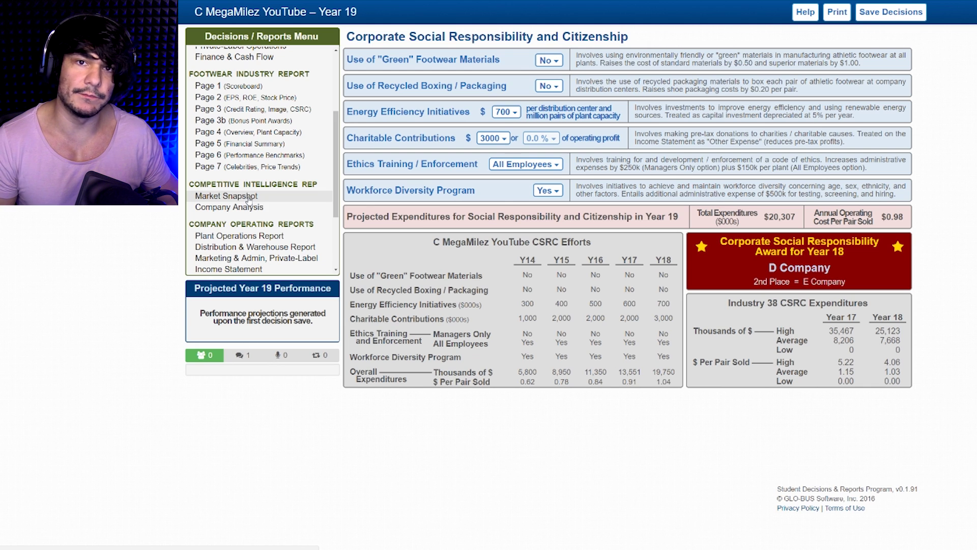
{"action": "left_click", "coordinate": [248, 197]}
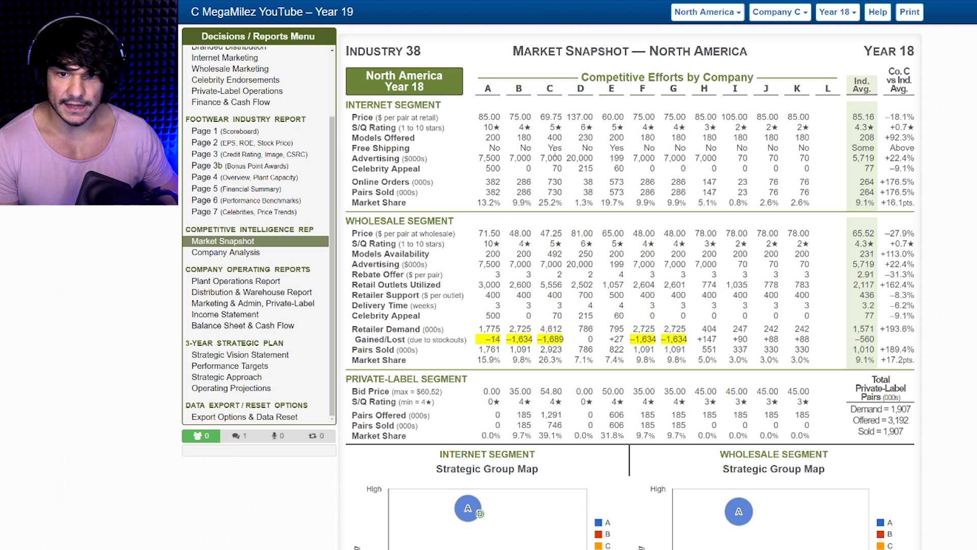
Review Company C's North America market share in all three segments and compare its private-label share with Company E's.
{"action": "left_click_drag", "start_coordinate": [540, 202], "coordinate": [557, 204]}
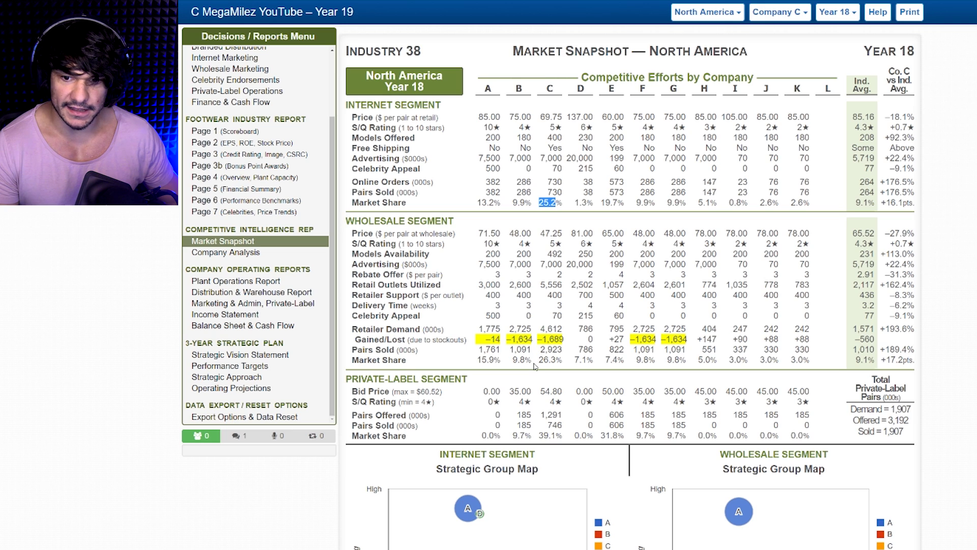
{"action": "left_click_drag", "start_coordinate": [538, 360], "coordinate": [563, 360]}
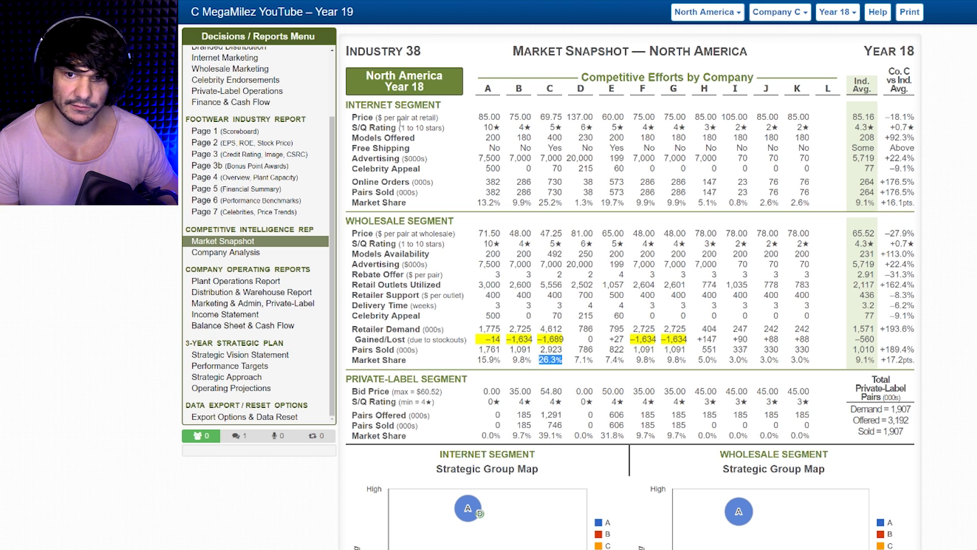
{"action": "left_click", "coordinate": [550, 364]}
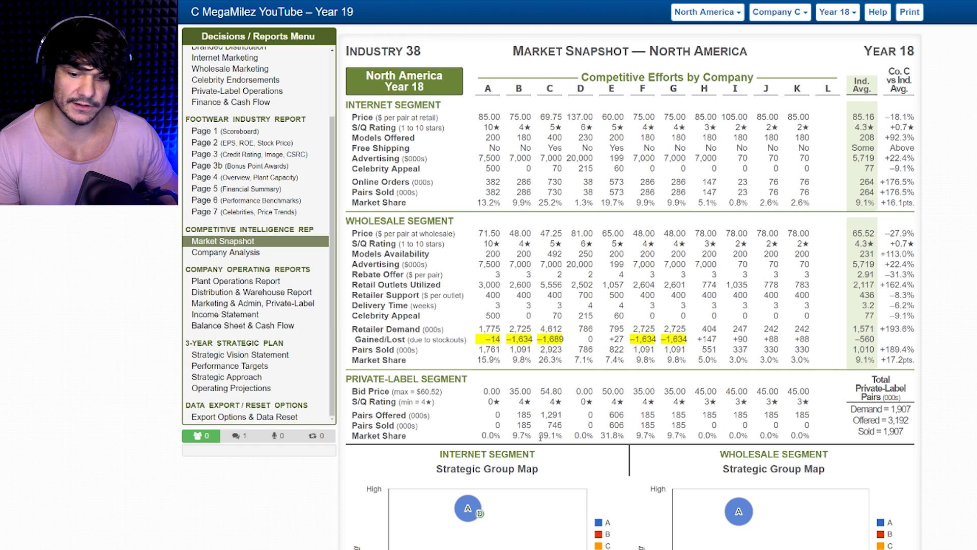
{"action": "left_click_drag", "start_coordinate": [540, 436], "coordinate": [563, 438]}
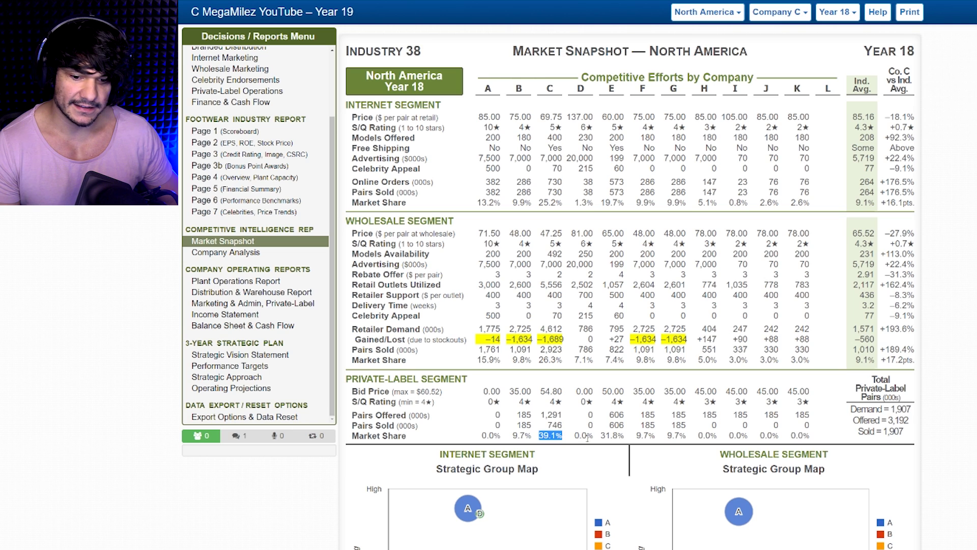
{"action": "left_click_drag", "start_coordinate": [599, 437], "coordinate": [624, 436]}
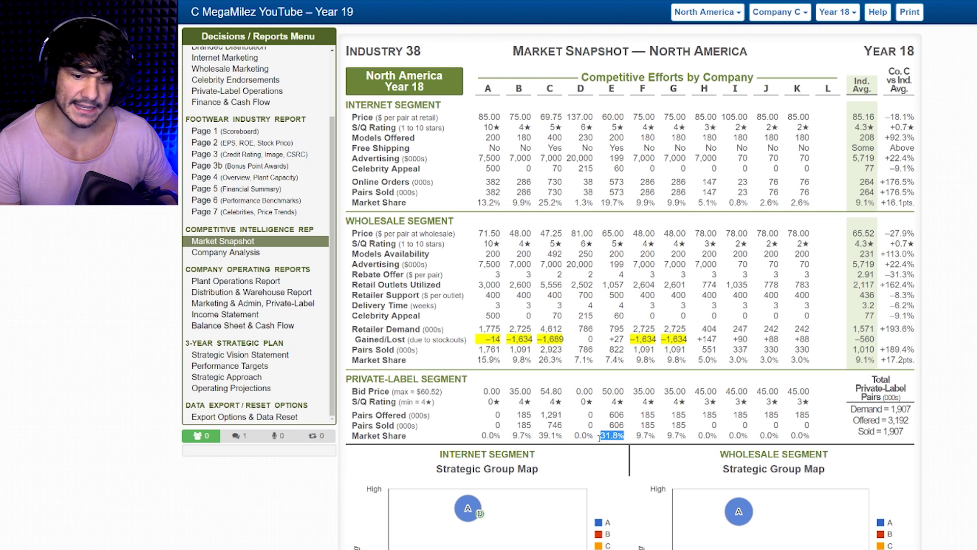
{"action": "left_click", "coordinate": [567, 433]}
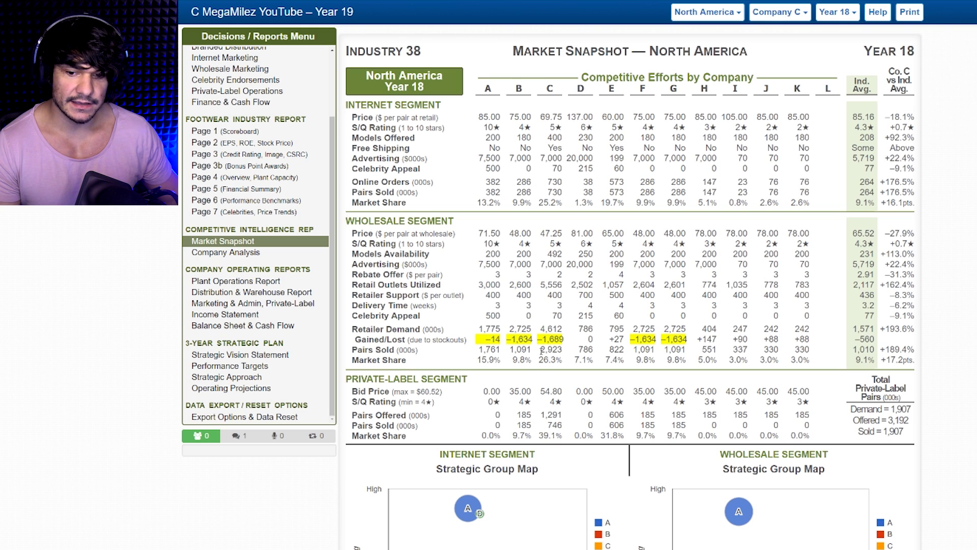
Check the wholesale pairs gained or lost due to stockouts for Company C in North America.
{"action": "left_click_drag", "start_coordinate": [355, 339], "coordinate": [408, 339]}
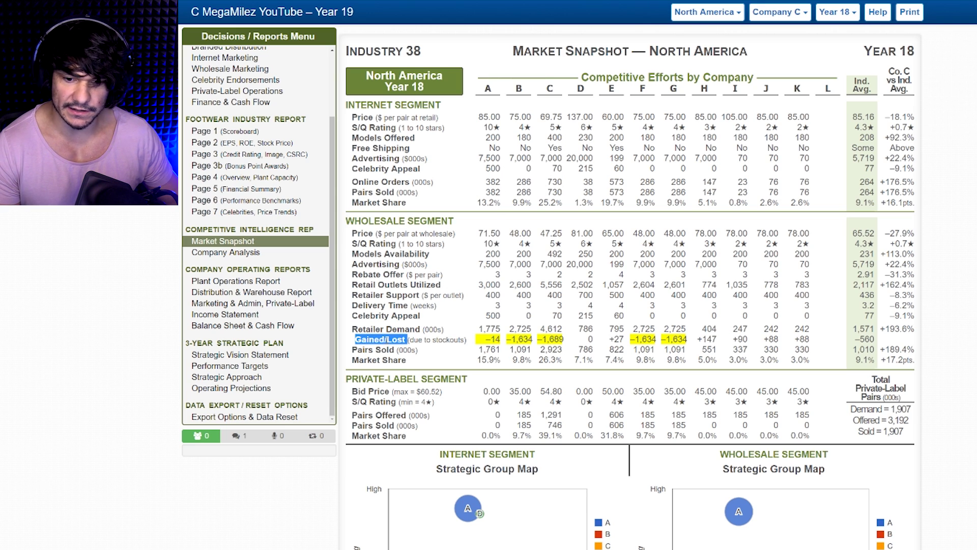
{"action": "left_click", "coordinate": [543, 339]}
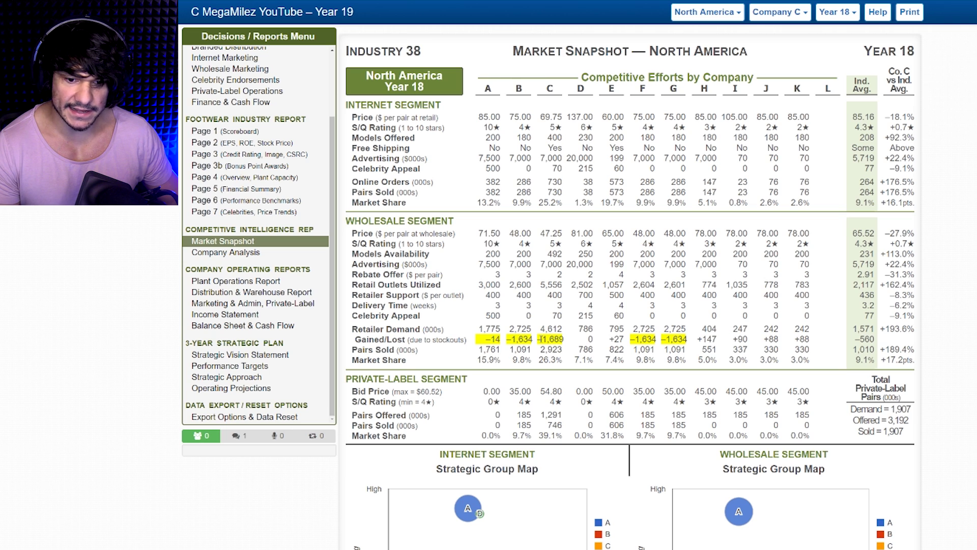
{"action": "left_click_drag", "start_coordinate": [538, 339], "coordinate": [562, 339]}
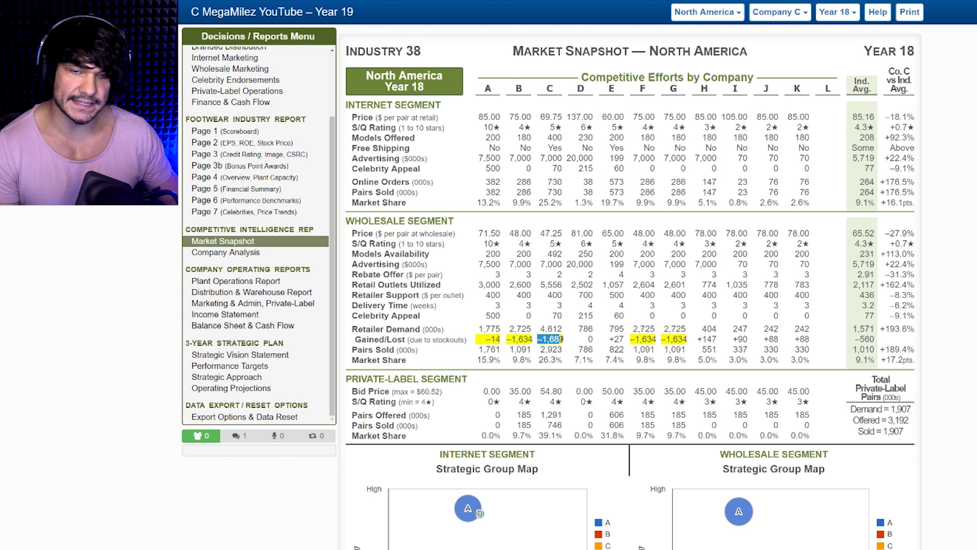
{"action": "left_click", "coordinate": [549, 339]}
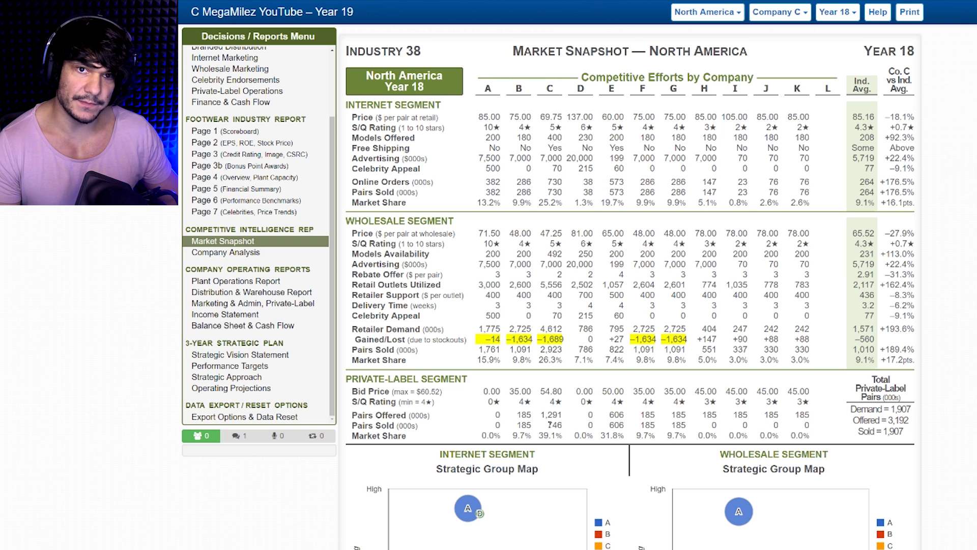
Compare Company C's private-label pairs sold in North America with the region's total private-label demand and pairs offered.
{"action": "left_click_drag", "start_coordinate": [549, 425], "coordinate": [563, 424]}
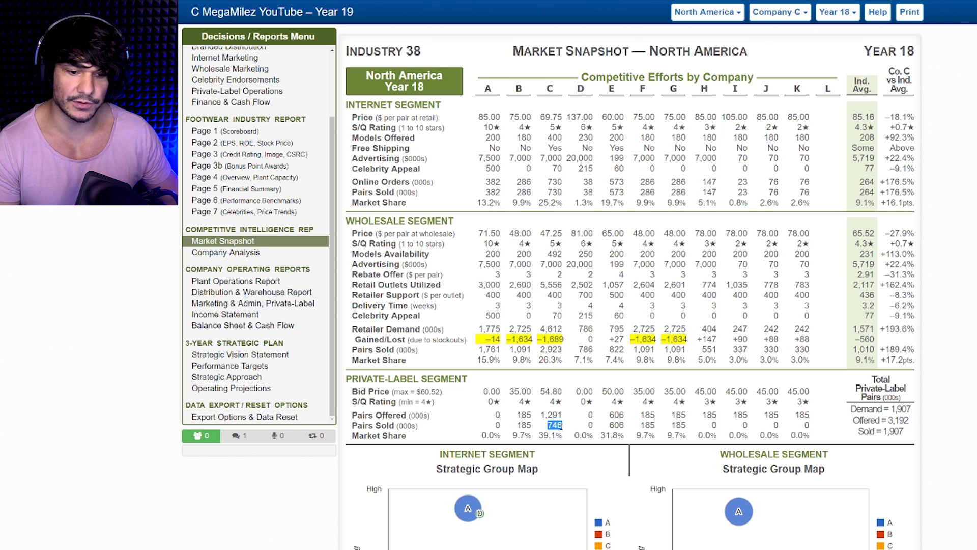
{"action": "mouse_move", "coordinate": [707, 414]}
{"action": "left_mouse_down"}
{"action": "mouse_move", "coordinate": [771, 406]}
{"action": "mouse_move", "coordinate": [721, 404]}
{"action": "left_mouse_up"}
{"action": "left_click", "coordinate": [721, 404]}
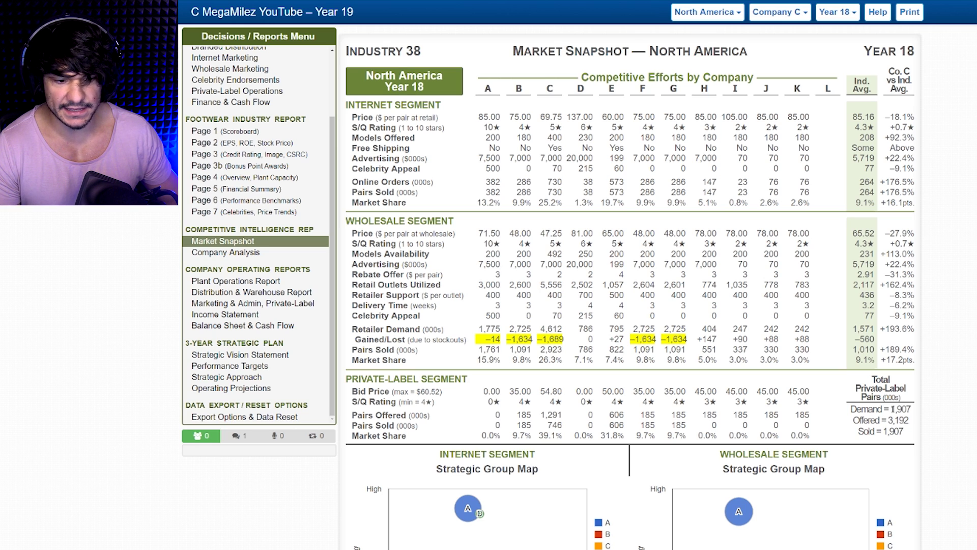
{"action": "left_click_drag", "start_coordinate": [890, 409], "coordinate": [910, 421]}
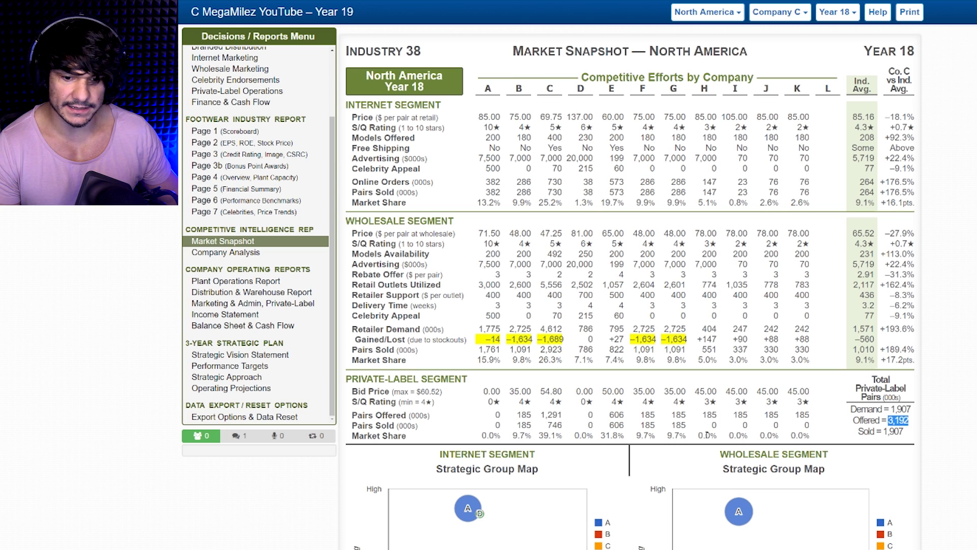
{"action": "left_click", "coordinate": [570, 427]}
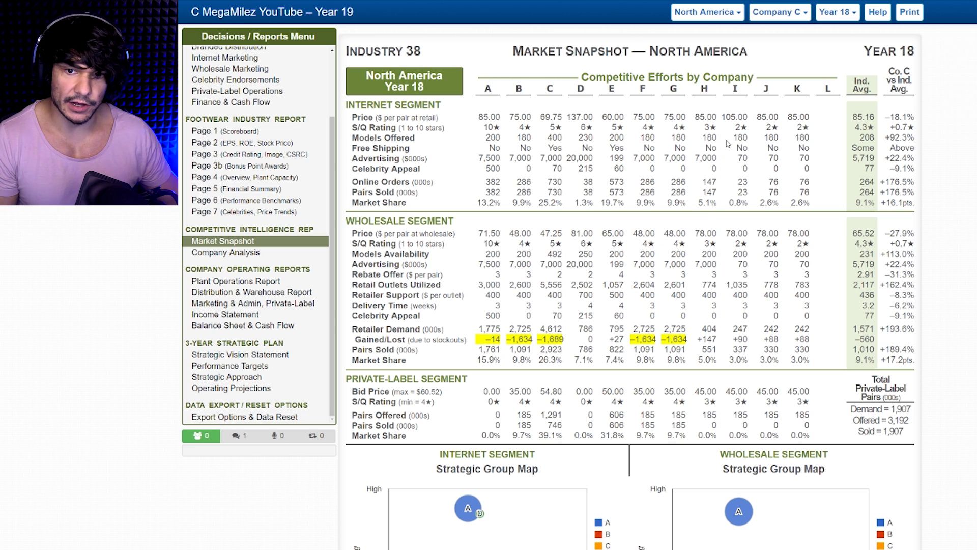
Switch the market snapshot to Europe-Africa and check Company C's wholesale stockout losses and private-label pairs sold.
{"action": "left_click", "coordinate": [709, 12]}
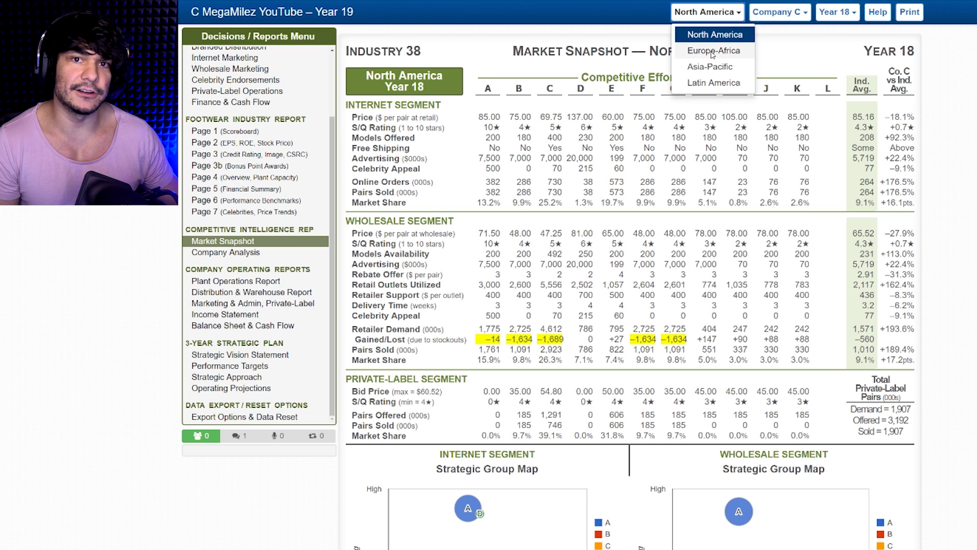
{"action": "left_click", "coordinate": [712, 54]}
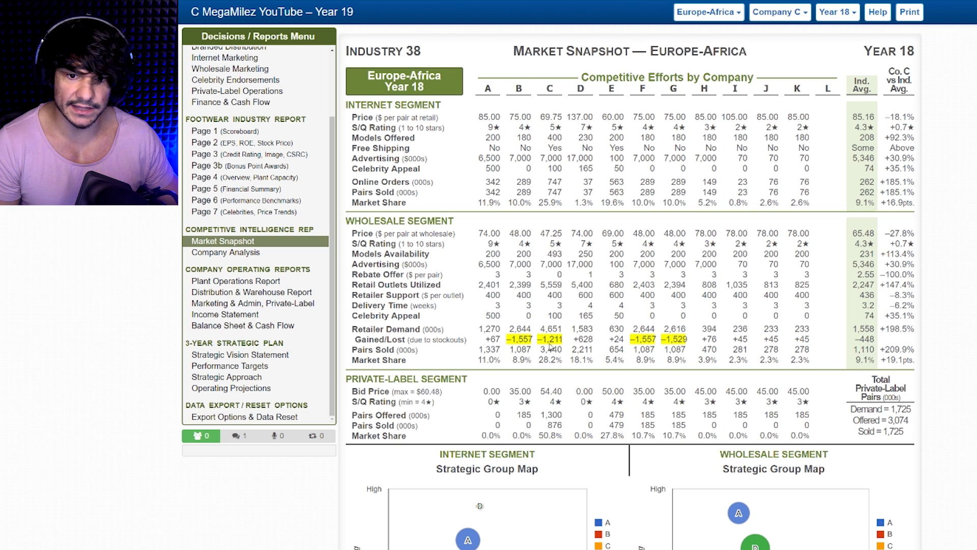
{"action": "left_click_drag", "start_coordinate": [542, 339], "coordinate": [560, 339]}
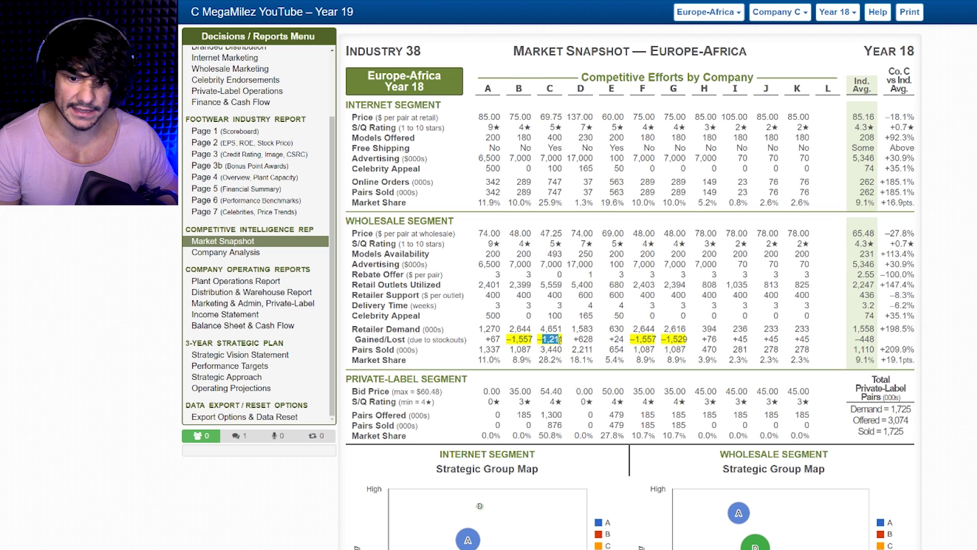
{"action": "double_click", "coordinate": [552, 425]}
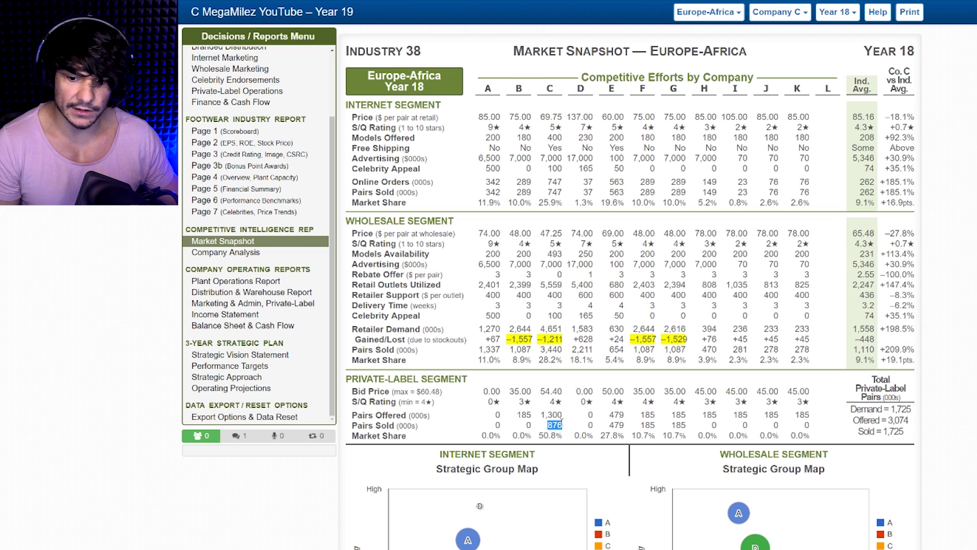
Switch the market snapshot to Asia-Pacific and compare Company C's private-label pairs offered and sold with the regional totals.
{"action": "left_click", "coordinate": [722, 12]}
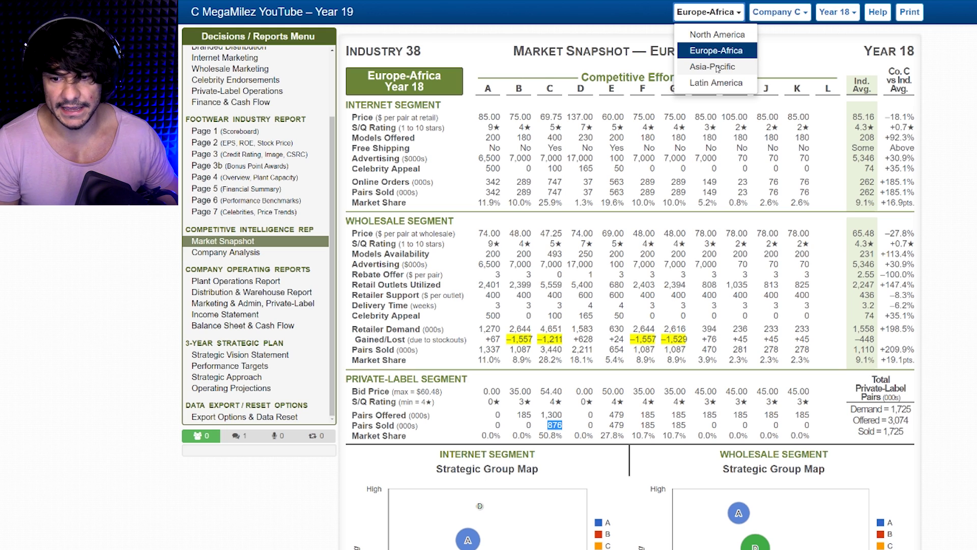
{"action": "left_click", "coordinate": [717, 67]}
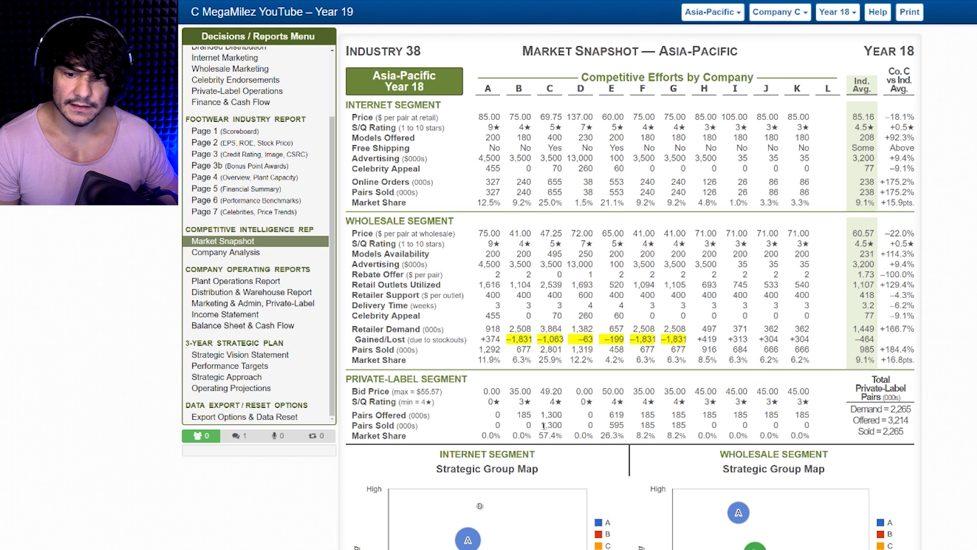
{"action": "mouse_move", "coordinate": [543, 425]}
{"action": "left_mouse_down"}
{"action": "mouse_move", "coordinate": [564, 429]}
{"action": "mouse_move", "coordinate": [546, 425]}
{"action": "left_mouse_up"}
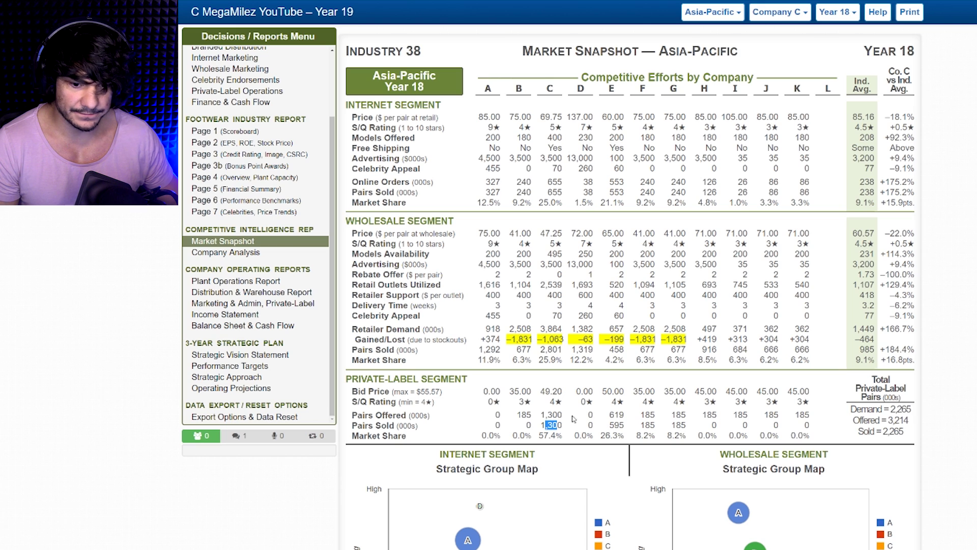
{"action": "left_click", "coordinate": [537, 420]}
{"action": "left_click_drag", "start_coordinate": [540, 415], "coordinate": [560, 416]}
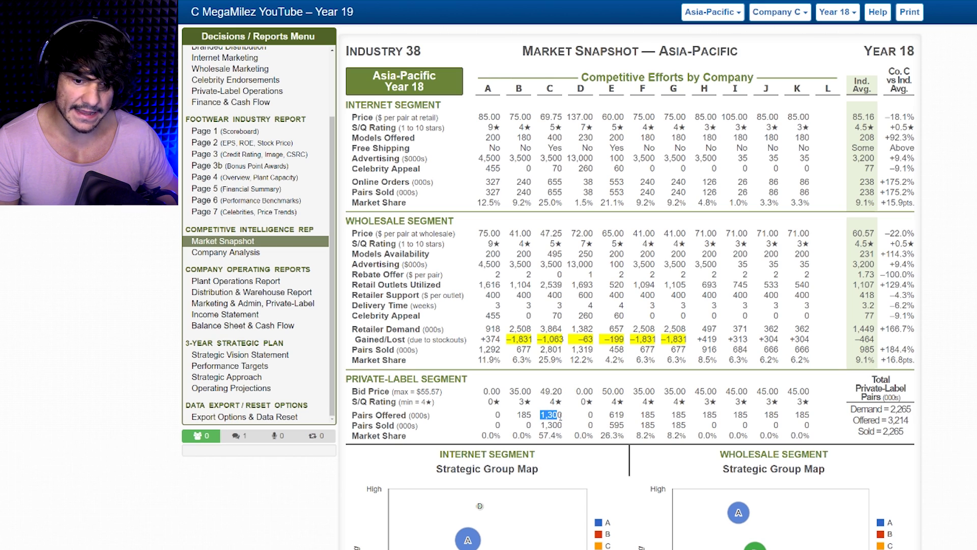
{"action": "left_click", "coordinate": [560, 416]}
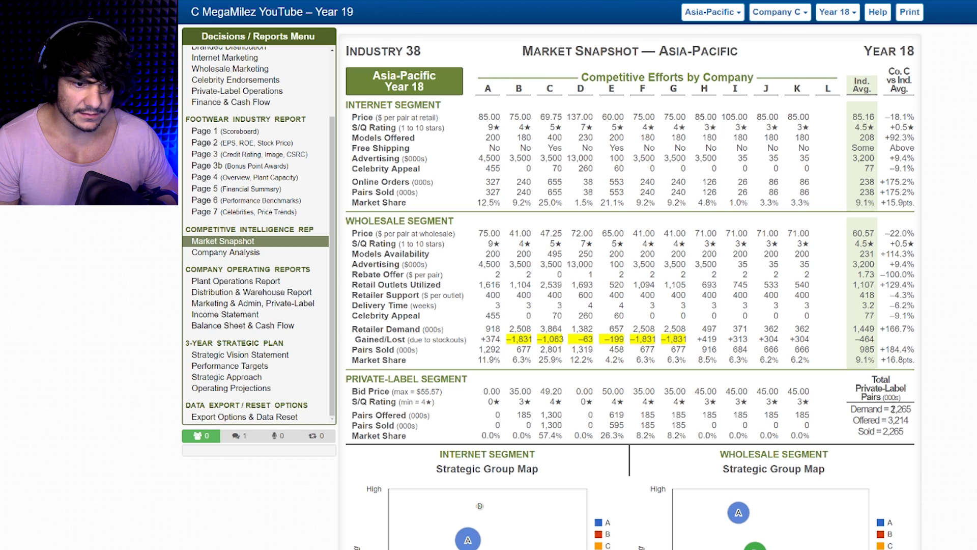
{"action": "left_click_drag", "start_coordinate": [890, 409], "coordinate": [901, 431]}
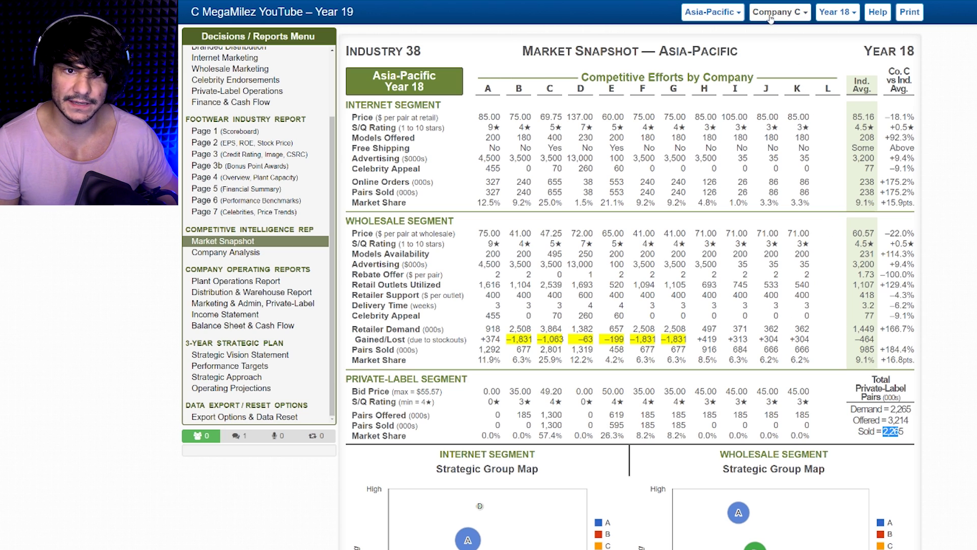
Switch the market snapshot to Latin America and review its total private-label demand, offered and sold pairs.
{"action": "left_click", "coordinate": [717, 12]}
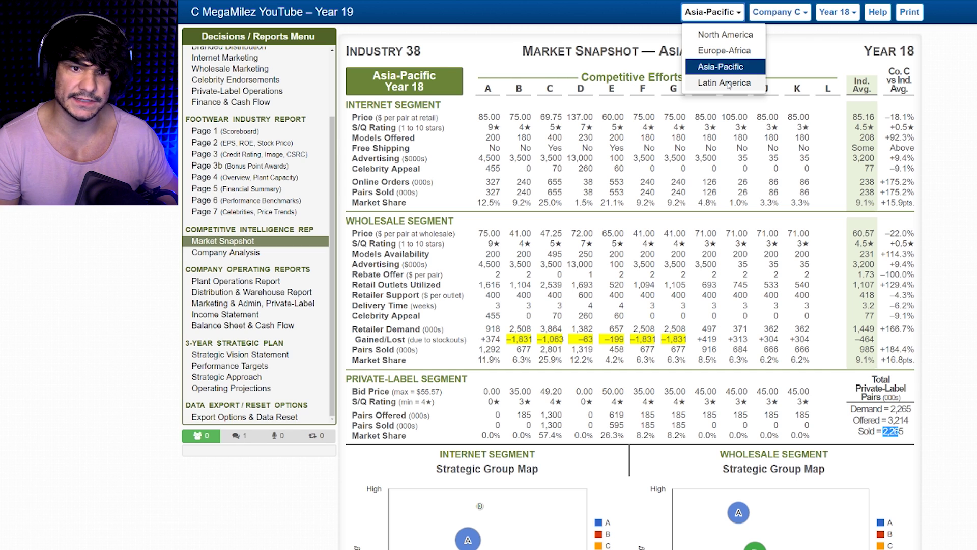
{"action": "left_click", "coordinate": [729, 83]}
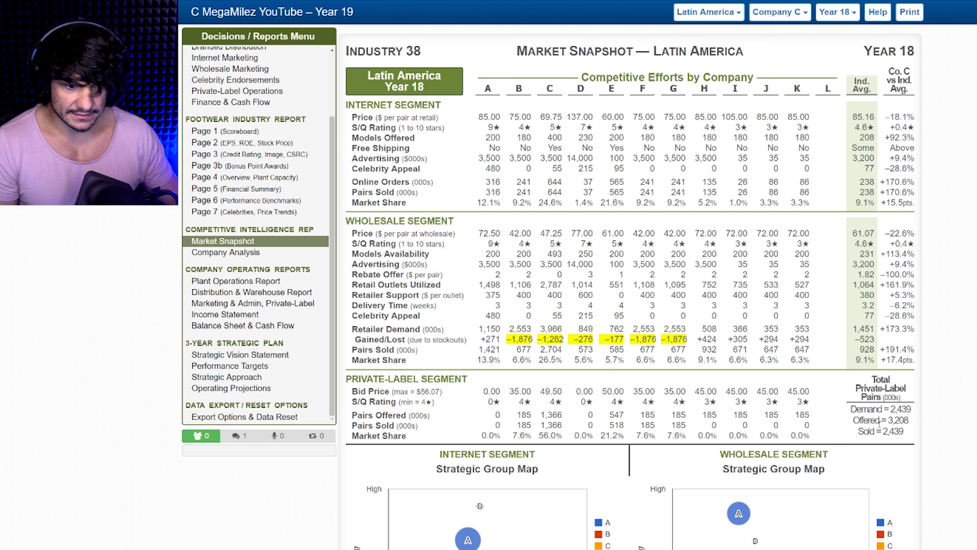
{"action": "key", "text": "alt+Tab"}
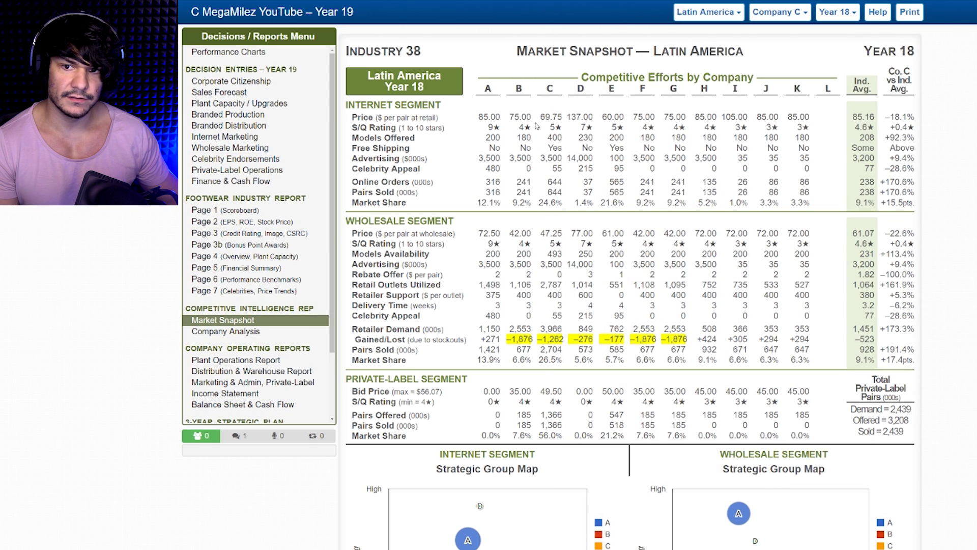
Check Company C's internet retail price in Latin America and compare the internet market shares of Companies C and E.
{"action": "left_click_drag", "start_coordinate": [540, 117], "coordinate": [560, 117]}
{"action": "left_click", "coordinate": [559, 117]}
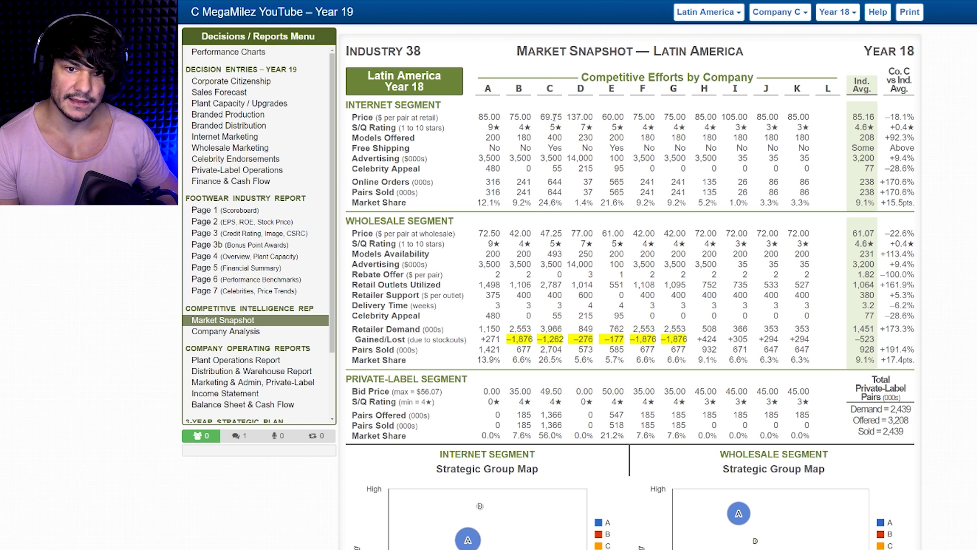
{"action": "left_click_drag", "start_coordinate": [540, 203], "coordinate": [618, 204]}
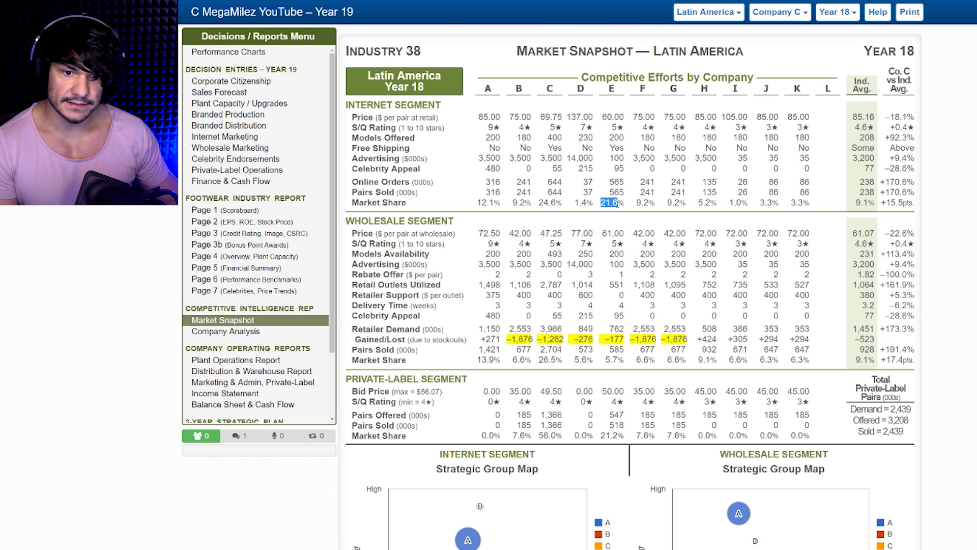
{"action": "left_click", "coordinate": [611, 205]}
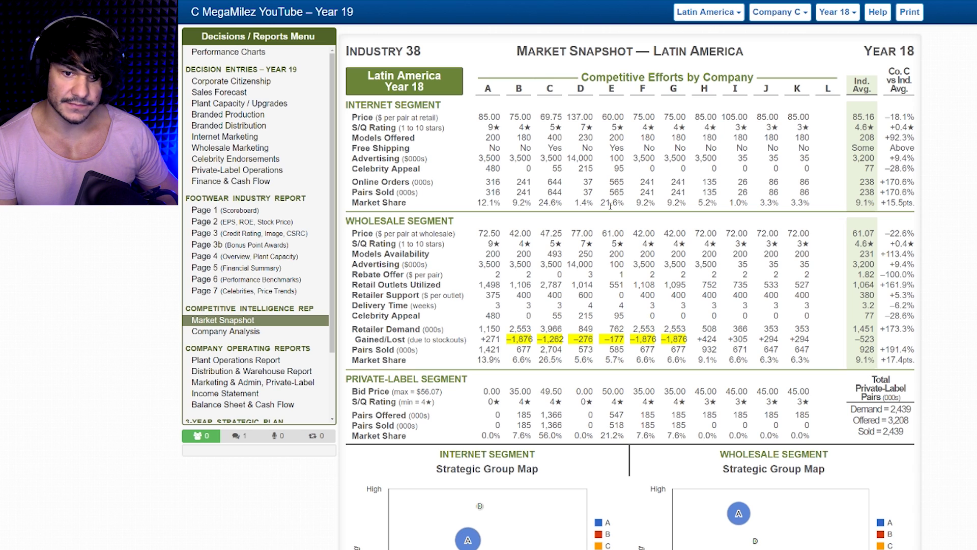
{"action": "left_click_drag", "start_coordinate": [600, 203], "coordinate": [621, 202]}
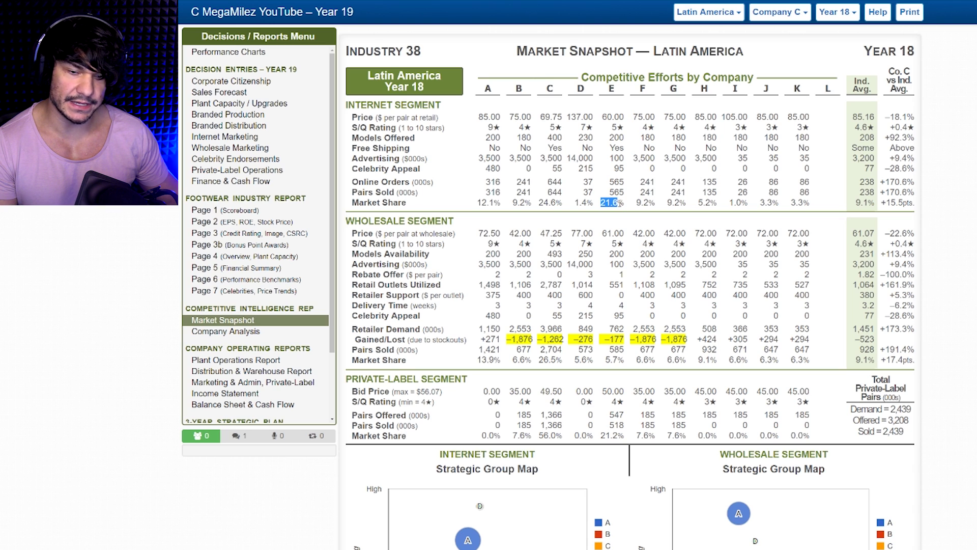
{"action": "left_click", "coordinate": [617, 203]}
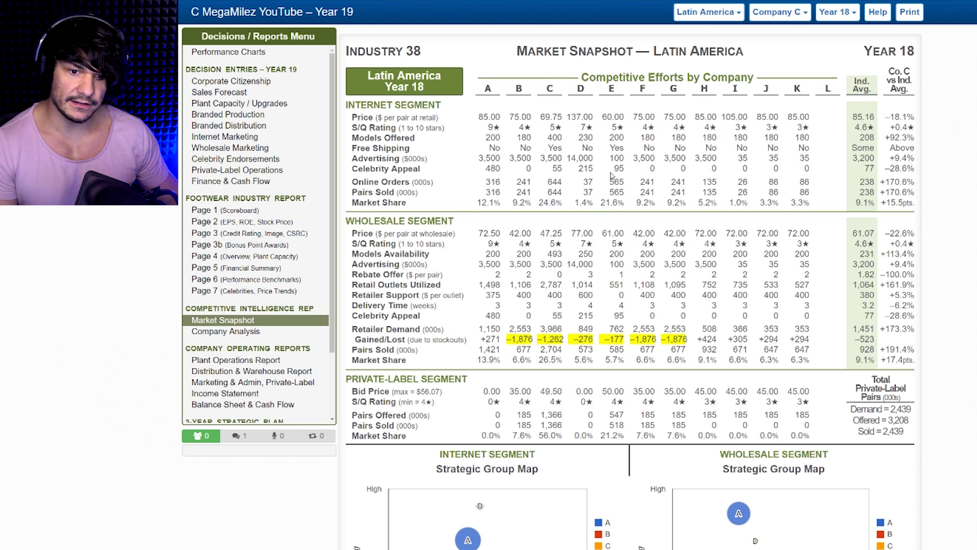
Compare Company C's online orders with Company E's internet retail price in the Latin America snapshot.
{"action": "left_click_drag", "start_coordinate": [548, 182], "coordinate": [562, 182]}
{"action": "left_click", "coordinate": [561, 184]}
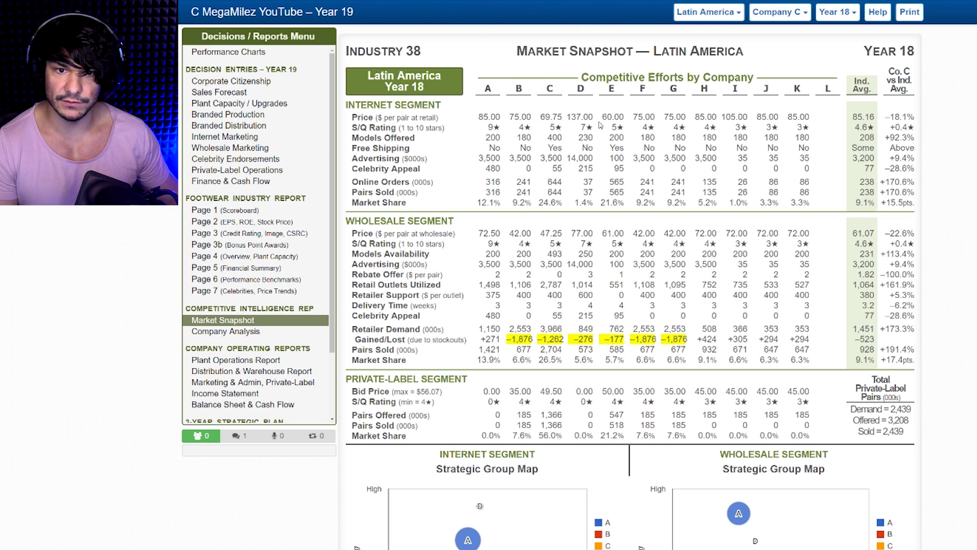
{"action": "left_click_drag", "start_coordinate": [603, 117], "coordinate": [624, 118]}
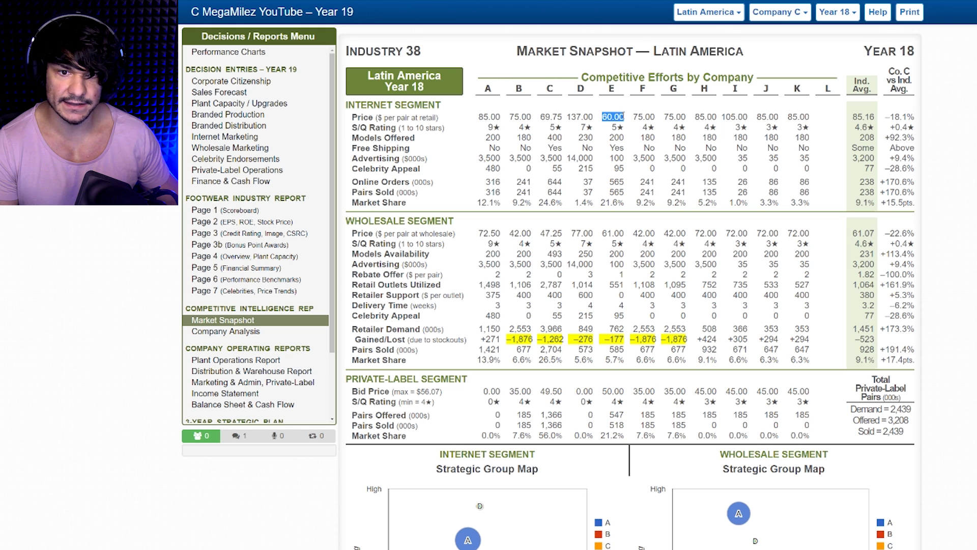
{"action": "left_click", "coordinate": [614, 173]}
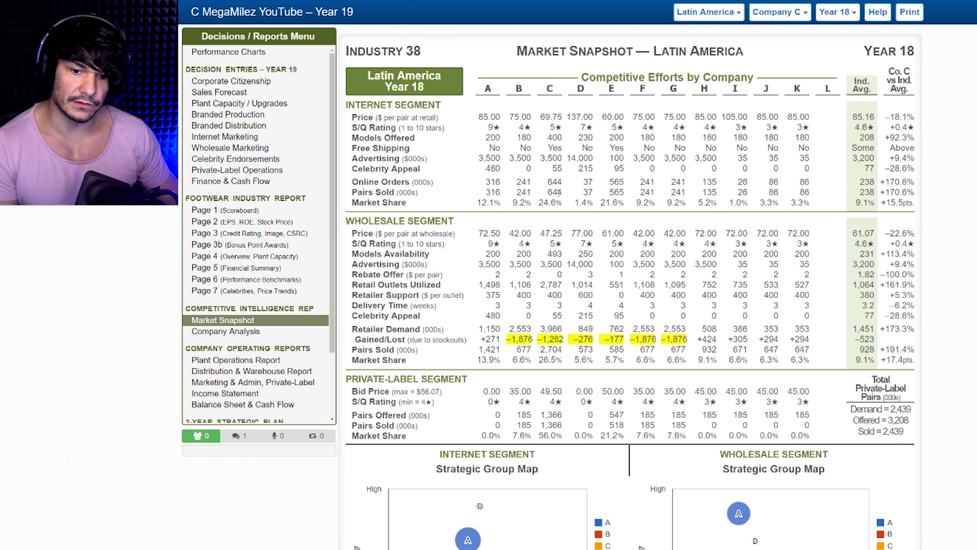
Examine Company C's internet-segment figures and its wholesale stockout losses in Latin America.
{"action": "left_click_drag", "start_coordinate": [559, 192], "coordinate": [548, 127]}
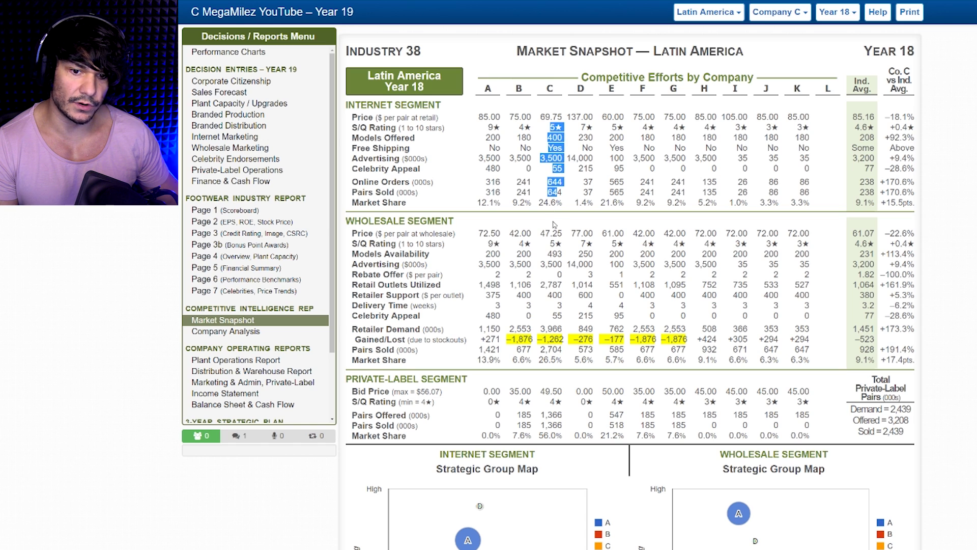
{"action": "left_click", "coordinate": [554, 225]}
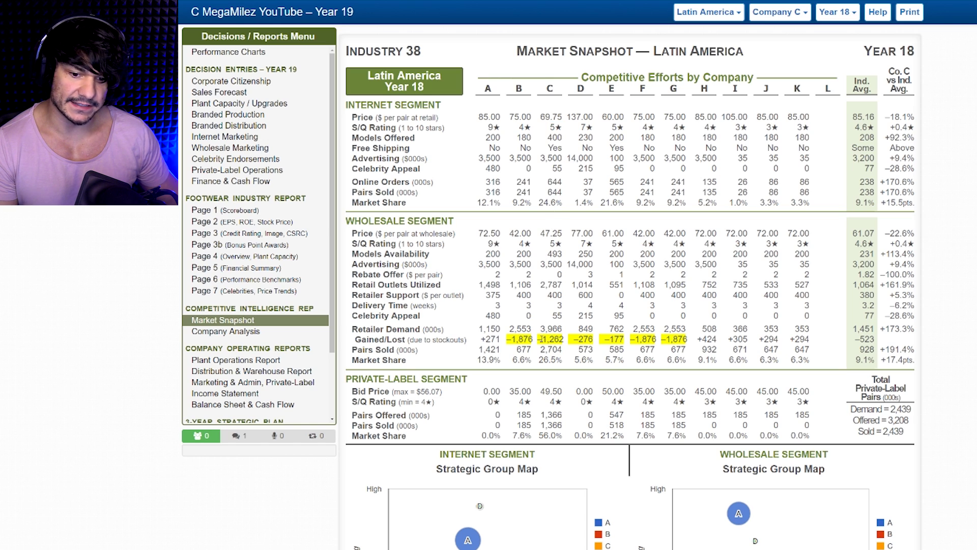
{"action": "left_click_drag", "start_coordinate": [541, 339], "coordinate": [562, 344]}
{"action": "left_click", "coordinate": [558, 338]}
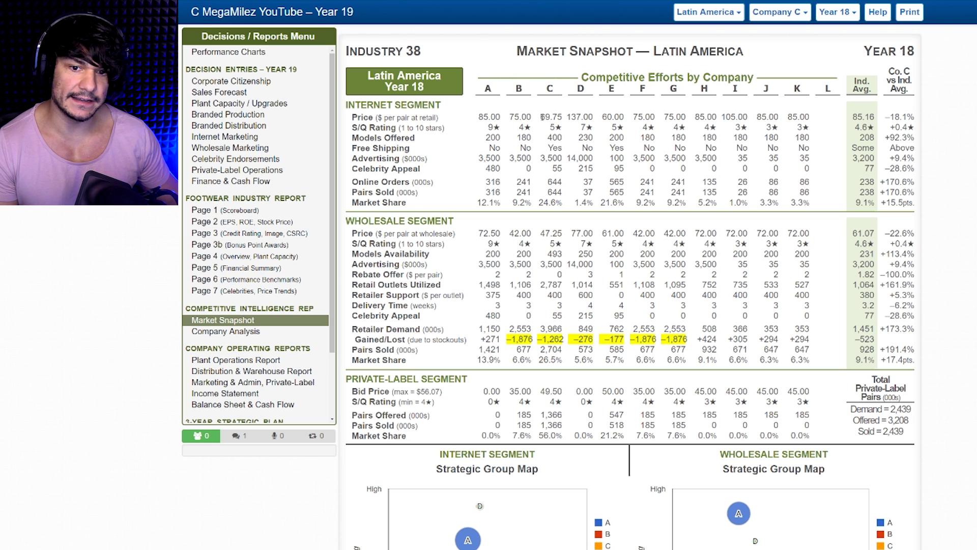
Compare Company C's internet retail price with the prices of Companies F and B in Latin America.
{"action": "left_click_drag", "start_coordinate": [540, 117], "coordinate": [559, 121]}
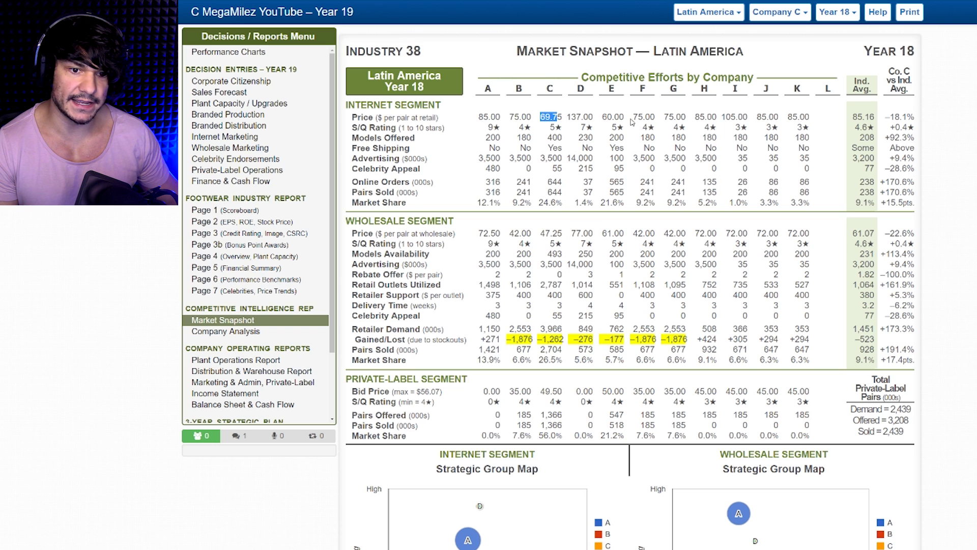
{"action": "left_click_drag", "start_coordinate": [633, 117], "coordinate": [647, 119]}
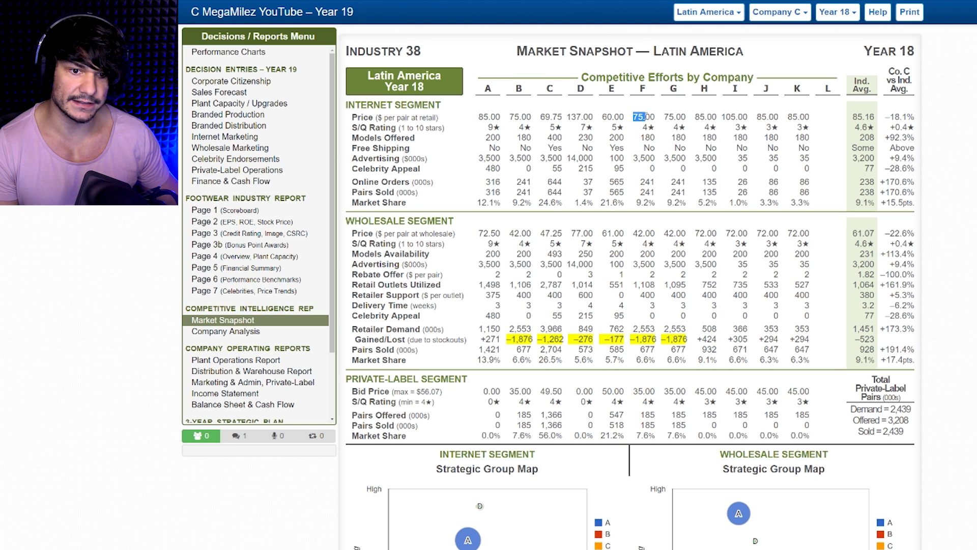
{"action": "left_click", "coordinate": [635, 158]}
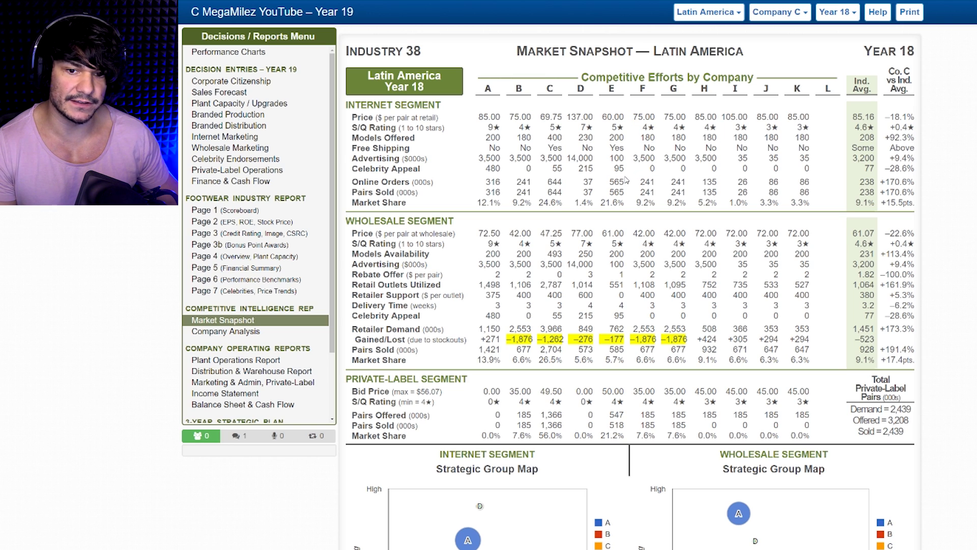
{"action": "left_click_drag", "start_coordinate": [514, 117], "coordinate": [521, 117]}
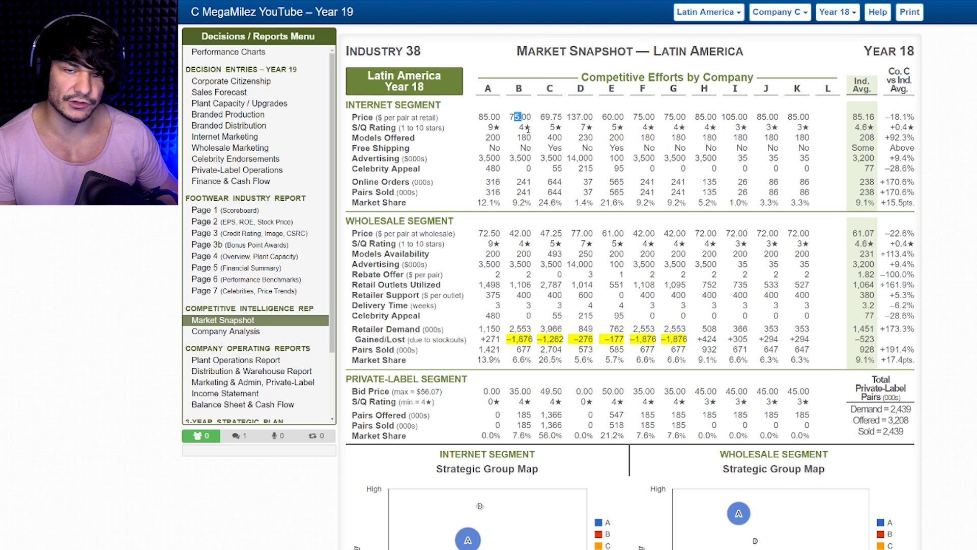
{"action": "left_click", "coordinate": [527, 129]}
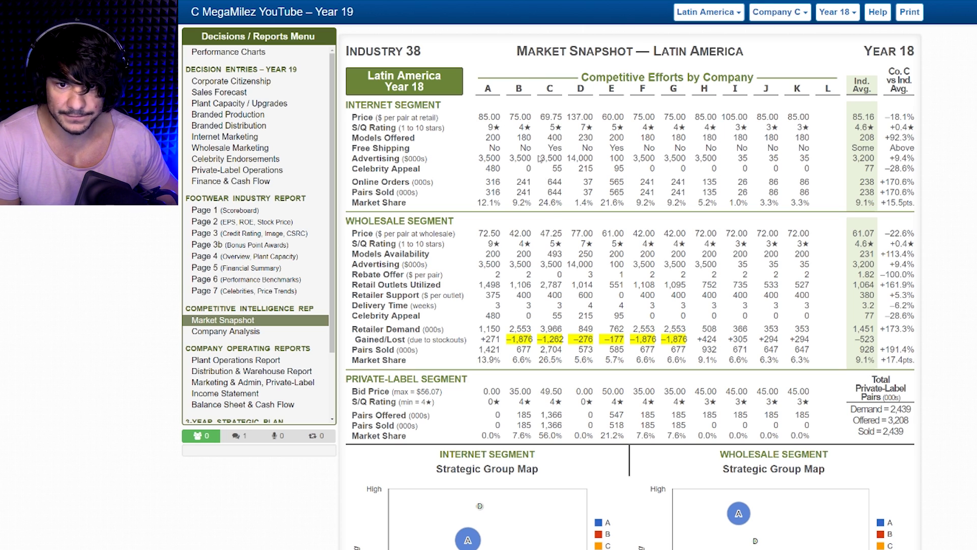
{"action": "left_click_drag", "start_coordinate": [538, 116], "coordinate": [562, 117]}
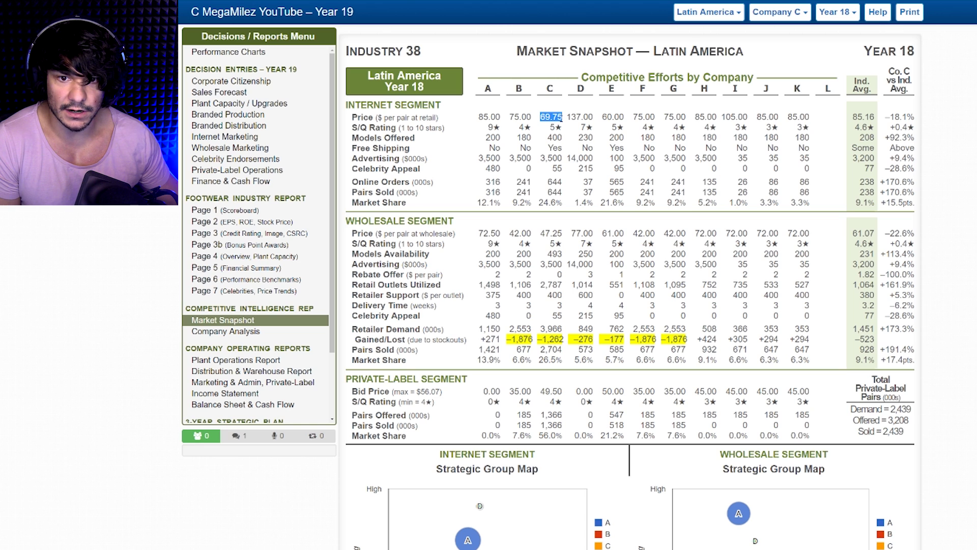
Review Company C's internet price and market share across the North America, Europe-Africa, Asia-Pacific and Latin America snapshots.
{"action": "left_click", "coordinate": [738, 14]}
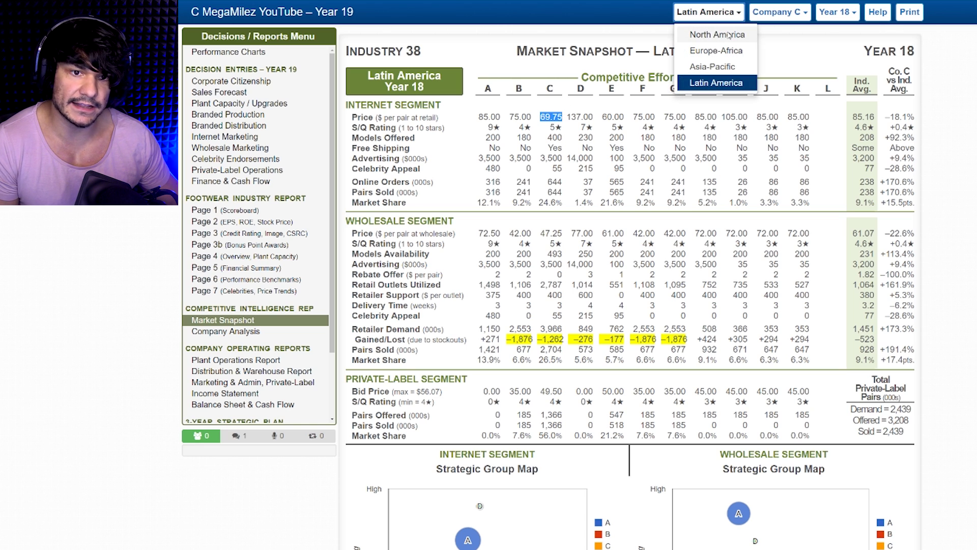
{"action": "left_click", "coordinate": [729, 35]}
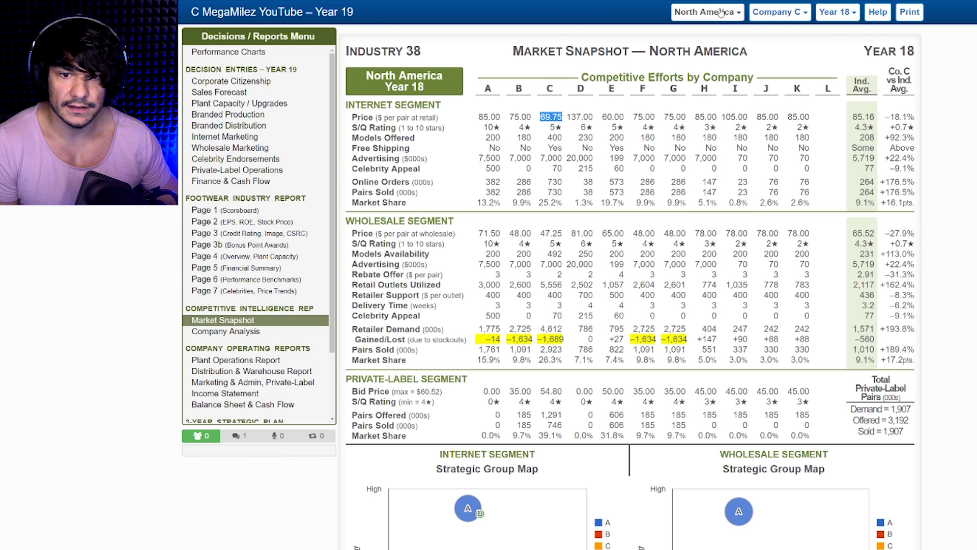
{"action": "left_click", "coordinate": [722, 13]}
{"action": "left_click", "coordinate": [715, 50]}
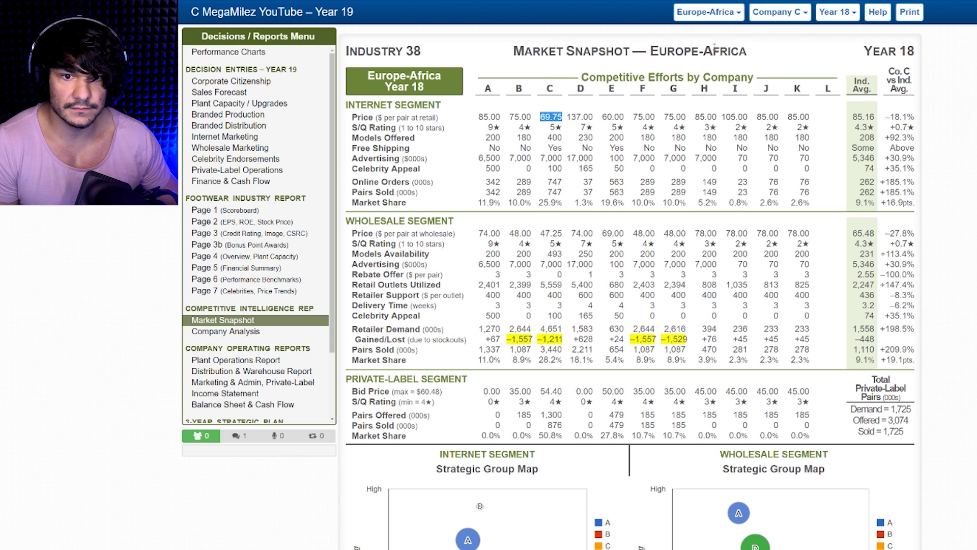
{"action": "left_click", "coordinate": [718, 15]}
{"action": "left_click", "coordinate": [712, 67]}
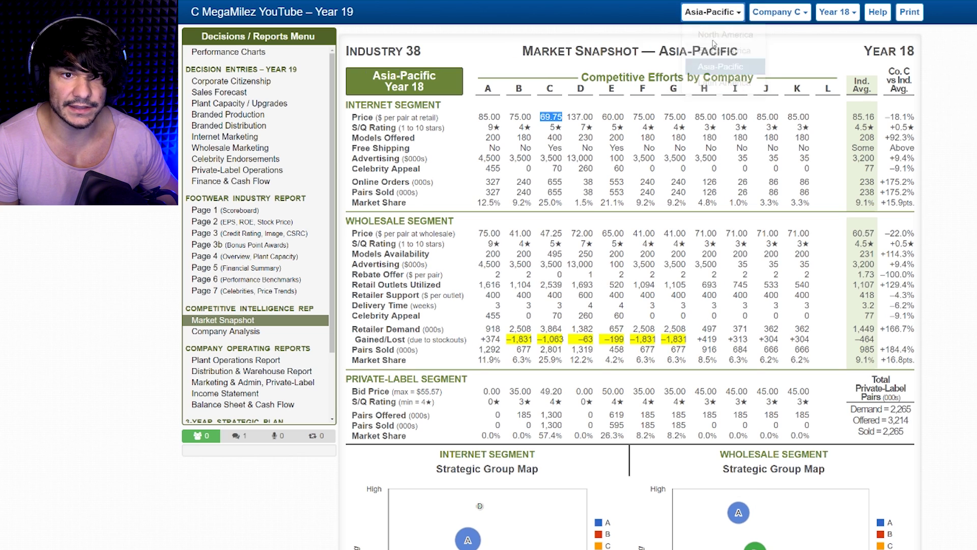
{"action": "left_click", "coordinate": [712, 12]}
{"action": "left_click", "coordinate": [710, 82]}
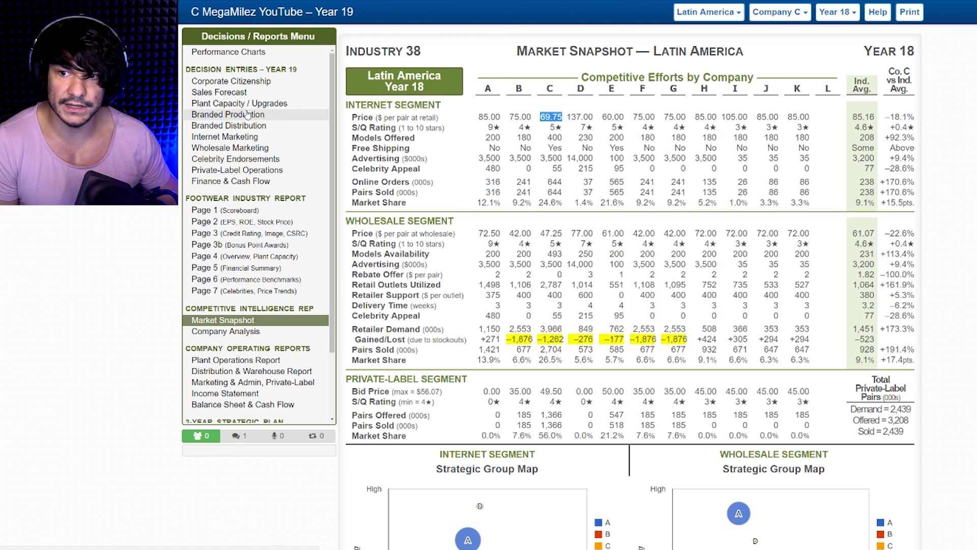
Set the Year 19 online price for branded footwear to 72.00 in the Internet Marketing decisions.
{"action": "left_click", "coordinate": [242, 138]}
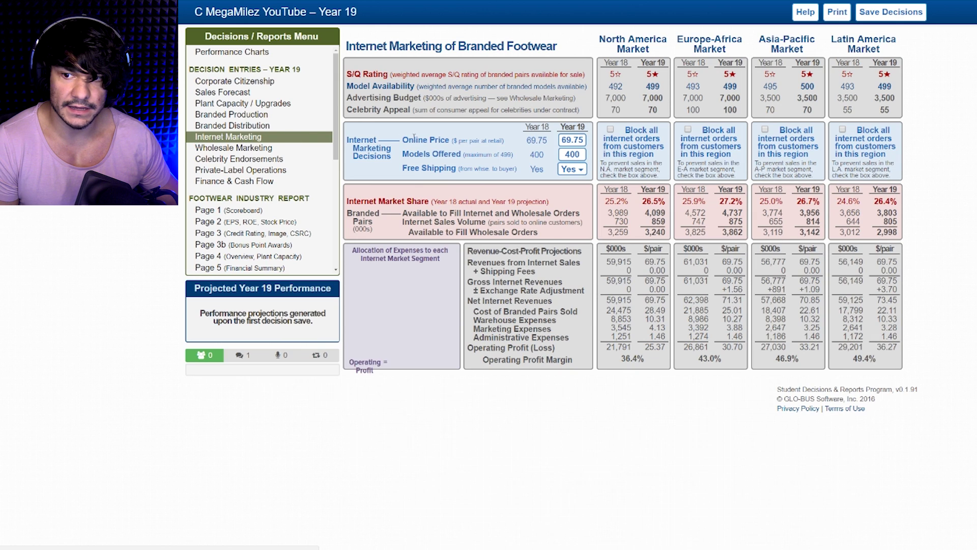
{"action": "left_click_drag", "start_coordinate": [561, 140], "coordinate": [587, 140]}
{"action": "type", "text": "72"}
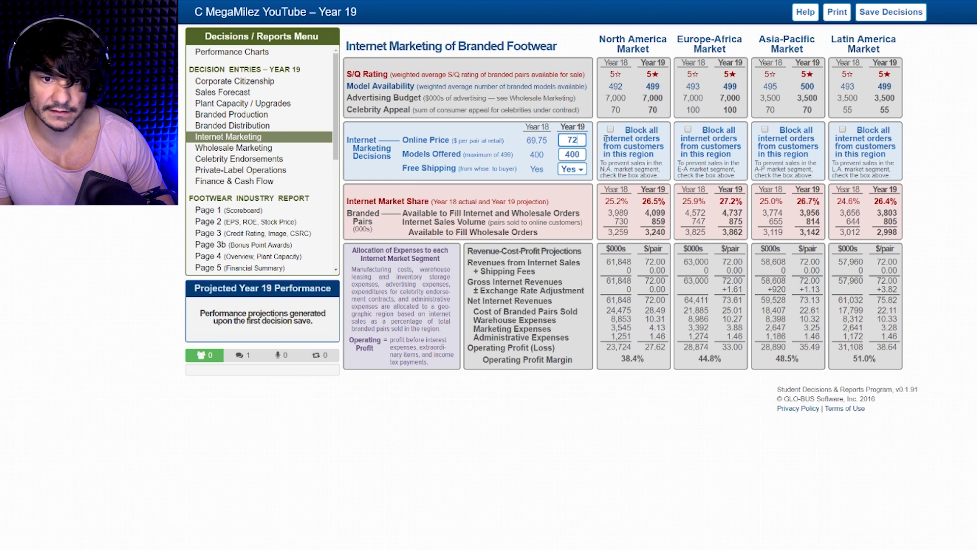
{"action": "type", "text": ".00"}
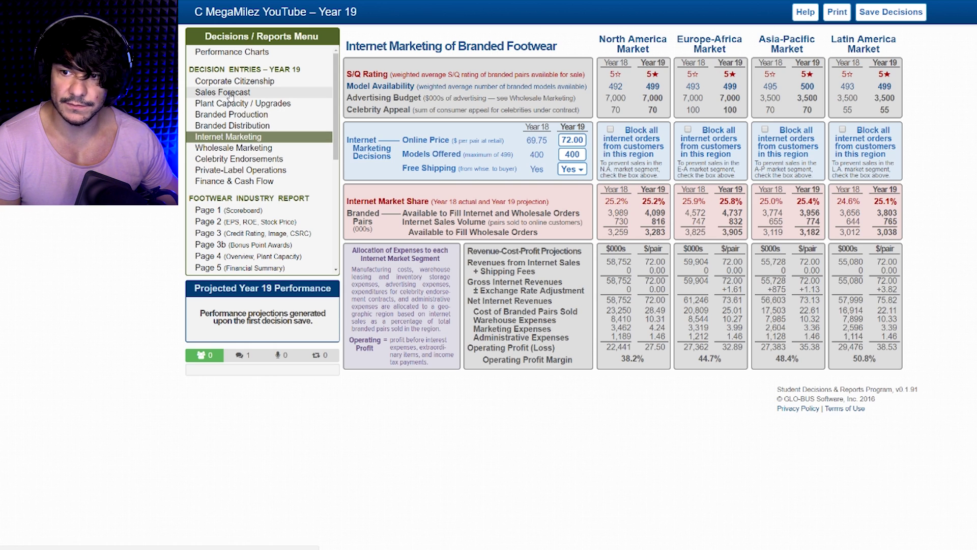
Return to the Year 18 Market Snapshot for Latin America to examine the wholesale segment.
{"action": "scroll", "coordinate": [249, 202], "scroll_direction": "down", "scroll_amount": 3}
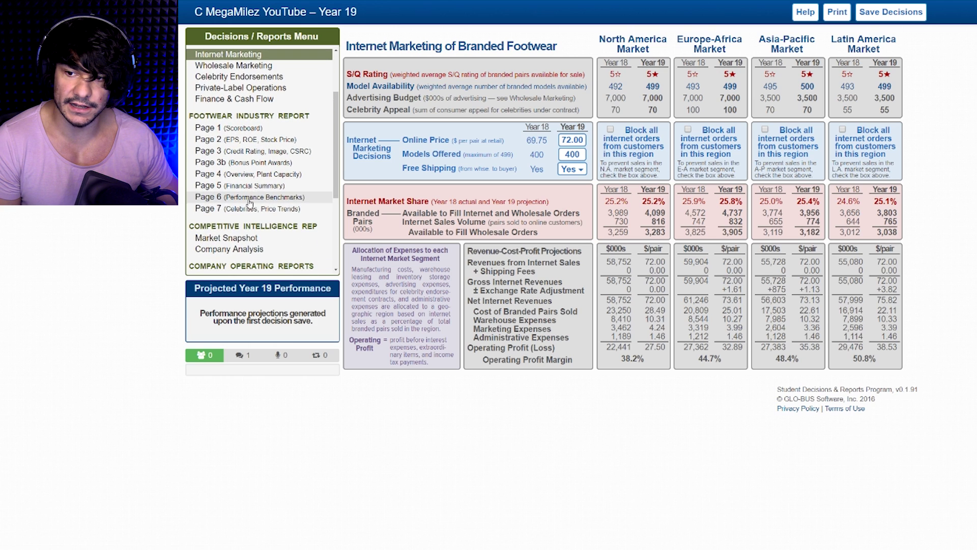
{"action": "left_click", "coordinate": [246, 239]}
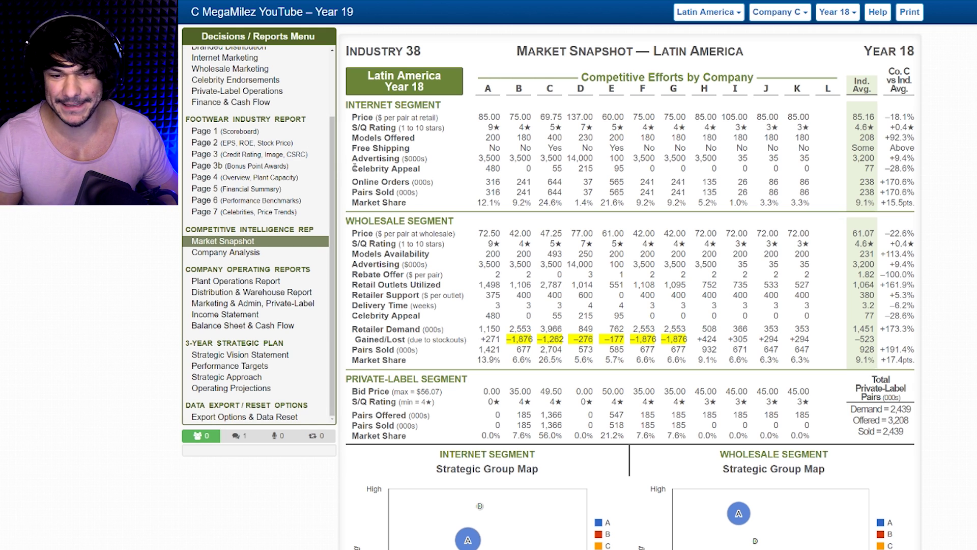
{"action": "scroll", "coordinate": [343, 173], "scroll_direction": "up", "scroll_amount": 1}
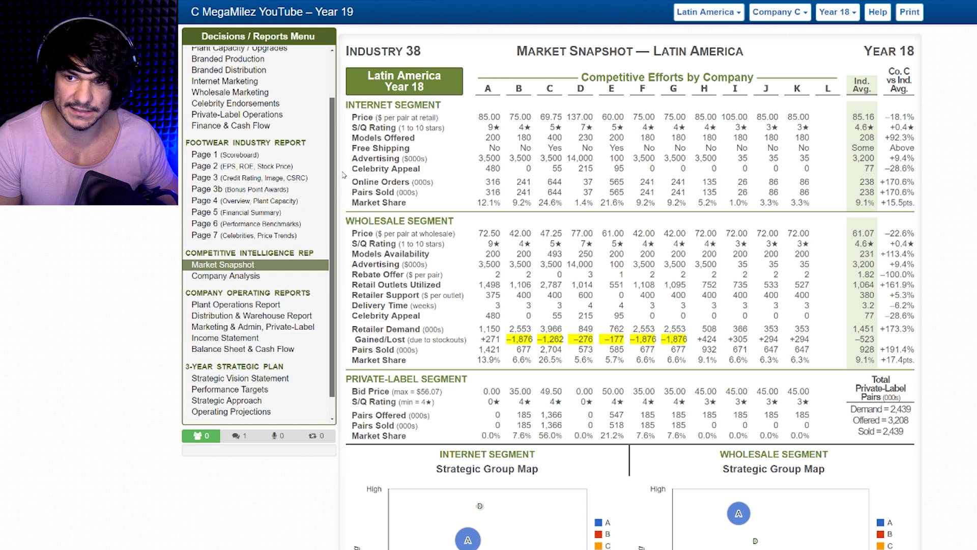
{"action": "scroll", "coordinate": [343, 174], "scroll_direction": "up", "scroll_amount": 2}
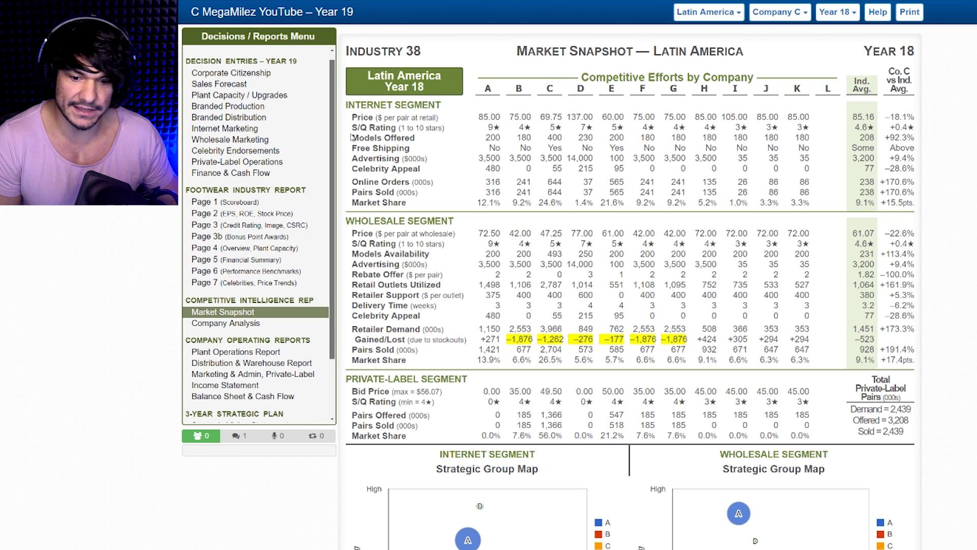
{"action": "scroll", "coordinate": [351, 136], "scroll_direction": "up", "scroll_amount": 1}
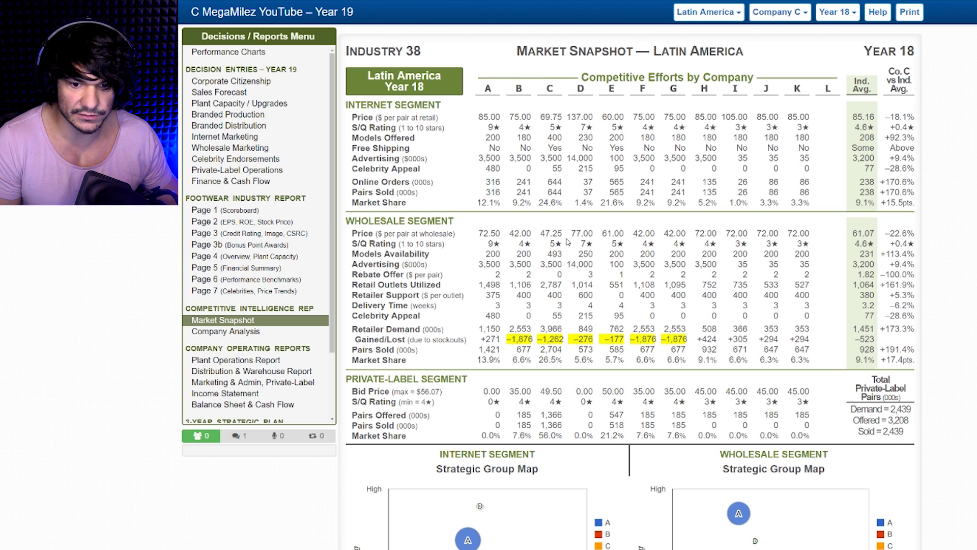
Compare the competitors' wholesale figures in the North America, Europe-Africa and Asia-Pacific market snapshots.
{"action": "left_click", "coordinate": [708, 12]}
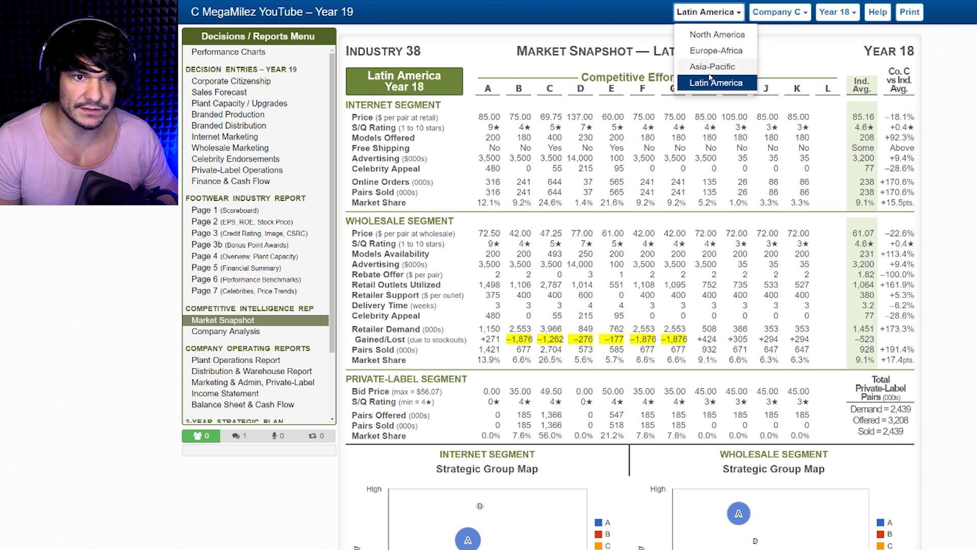
{"action": "left_click", "coordinate": [707, 36]}
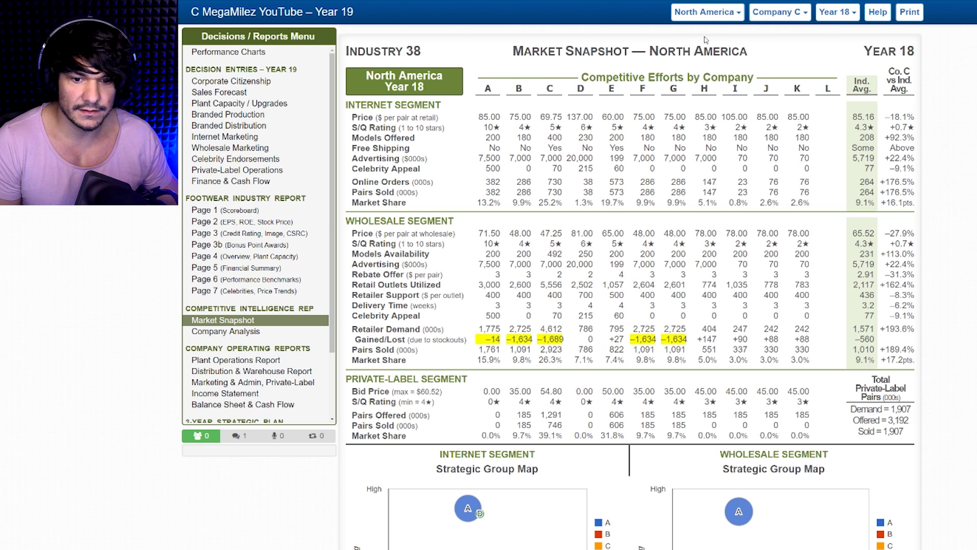
{"action": "left_click", "coordinate": [706, 12]}
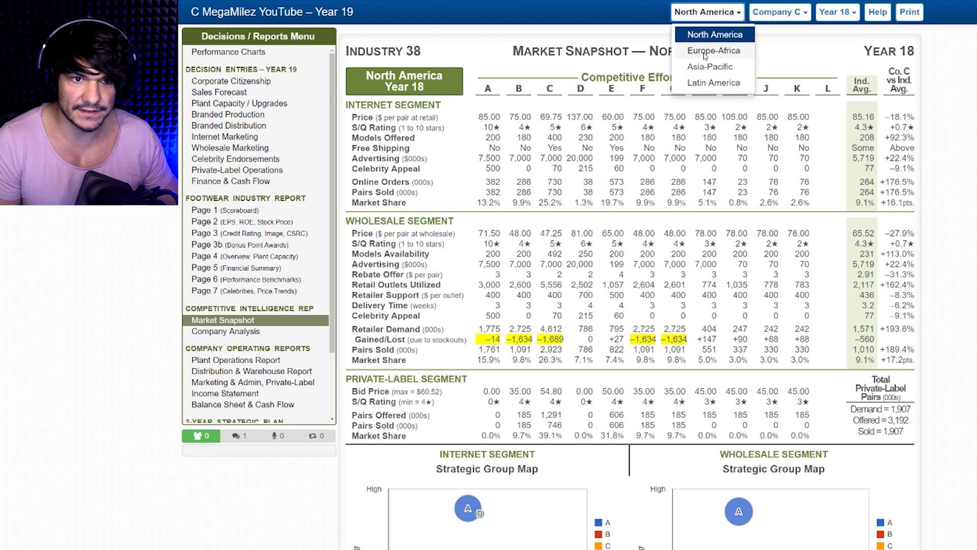
{"action": "left_click", "coordinate": [705, 51]}
{"action": "left_click", "coordinate": [706, 12]}
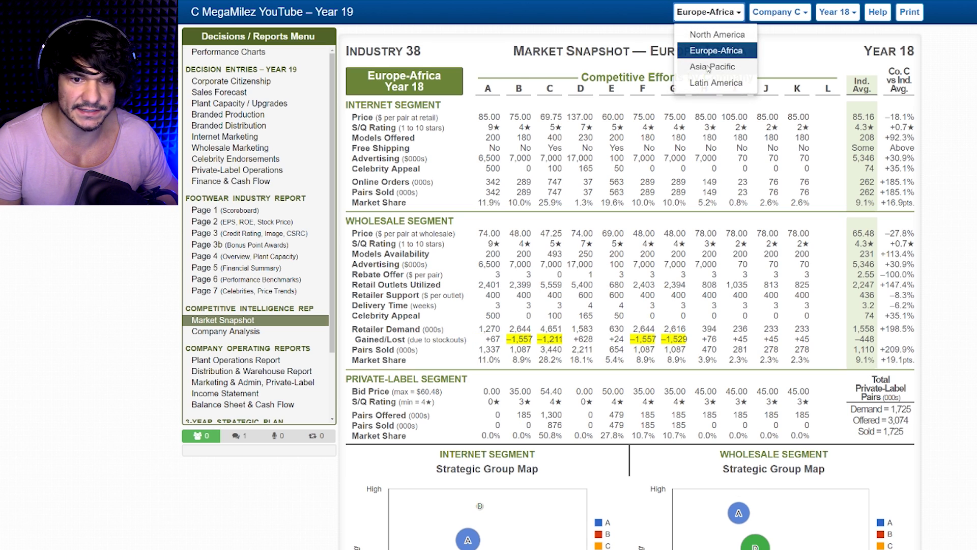
{"action": "left_click", "coordinate": [709, 67]}
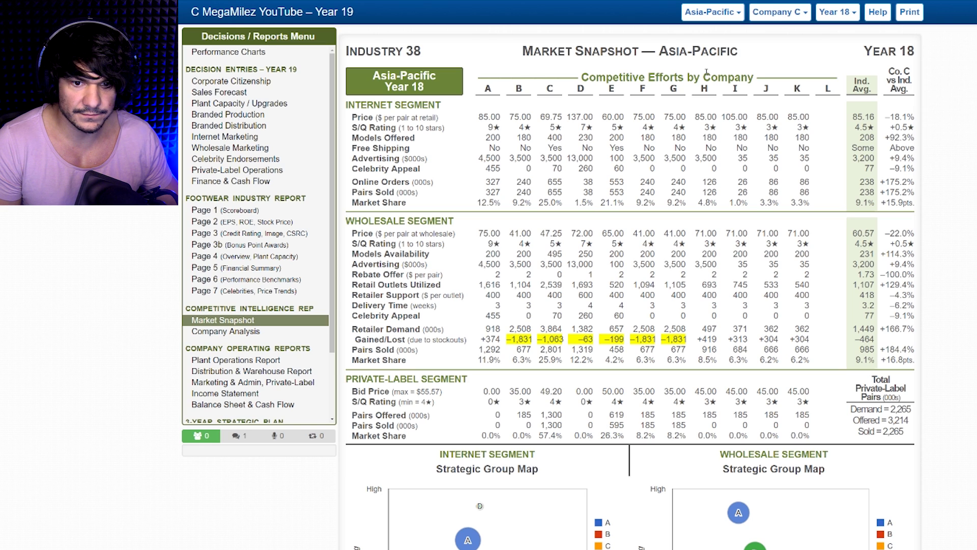
Check the projected North America wholesale market share and set that region's Year 19 wholesale price to retailers to 50.00.
{"action": "left_click", "coordinate": [270, 147]}
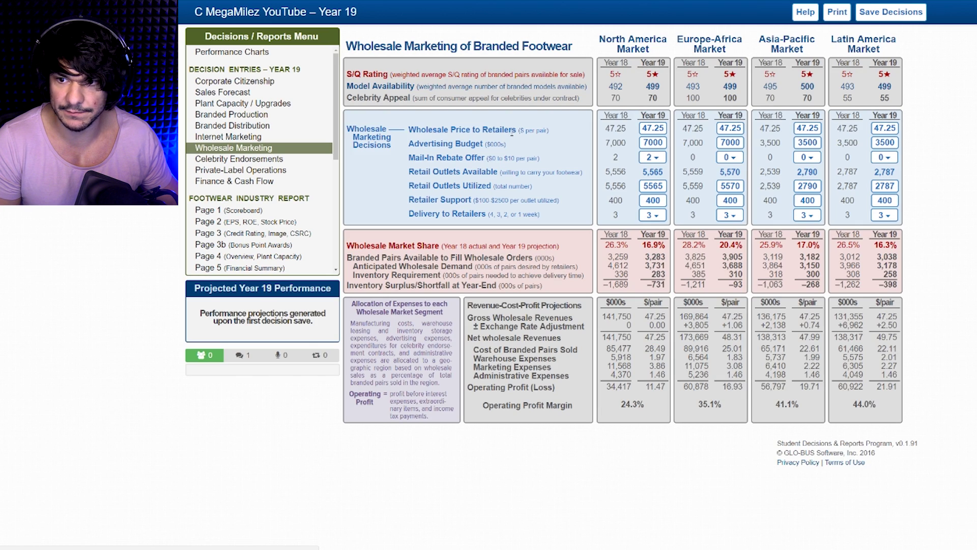
{"action": "double_click", "coordinate": [653, 128]}
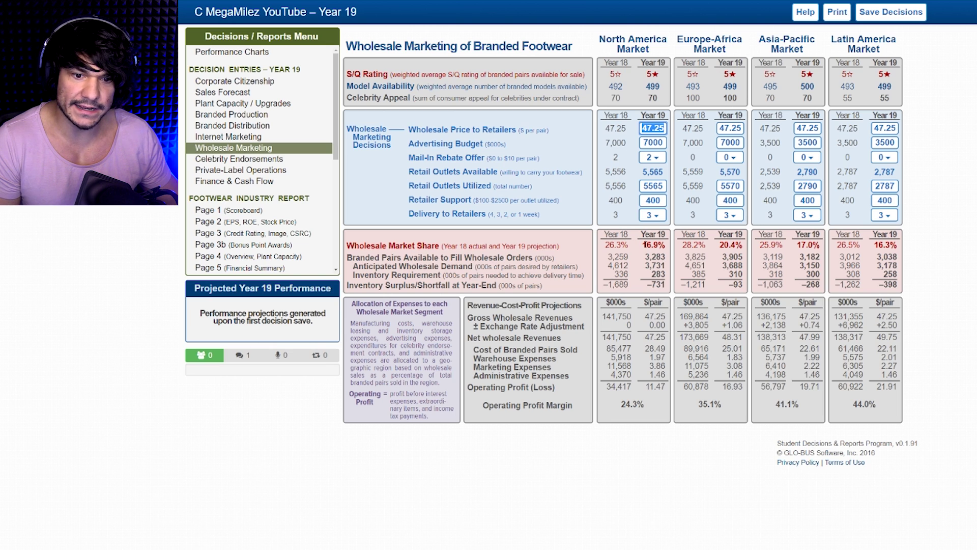
{"action": "left_click_drag", "start_coordinate": [642, 246], "coordinate": [666, 248]}
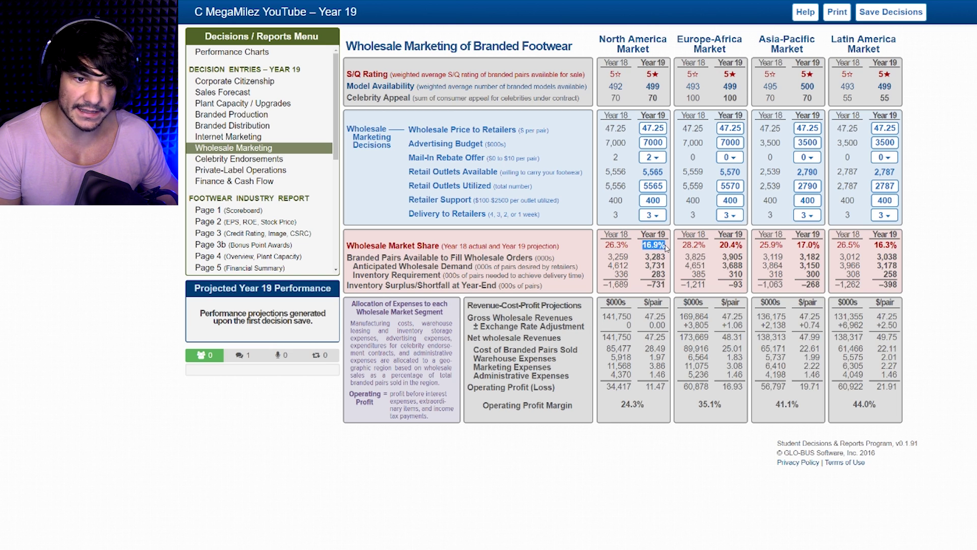
{"action": "double_click", "coordinate": [653, 128]}
{"action": "left_click", "coordinate": [654, 128]}
{"action": "double_click", "coordinate": [664, 127]}
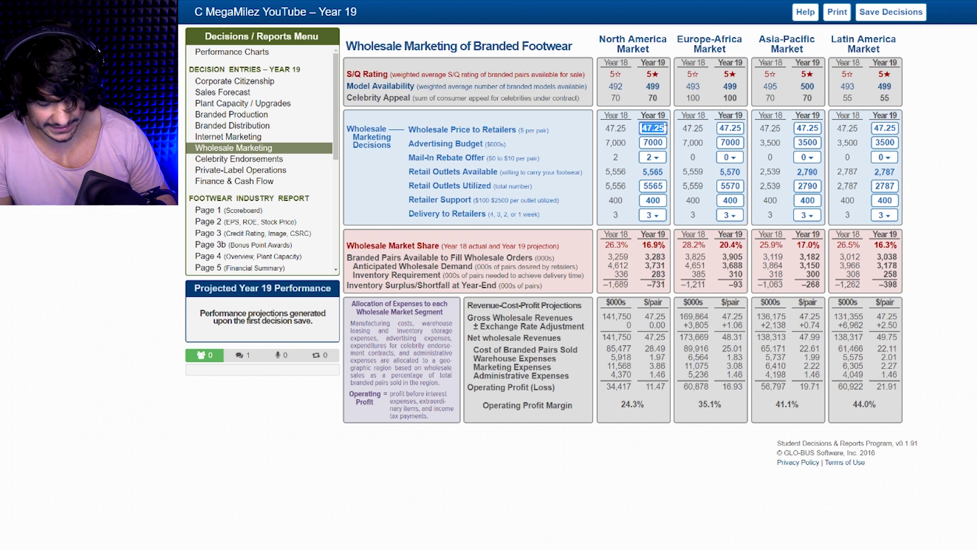
{"action": "type", "text": "50"}
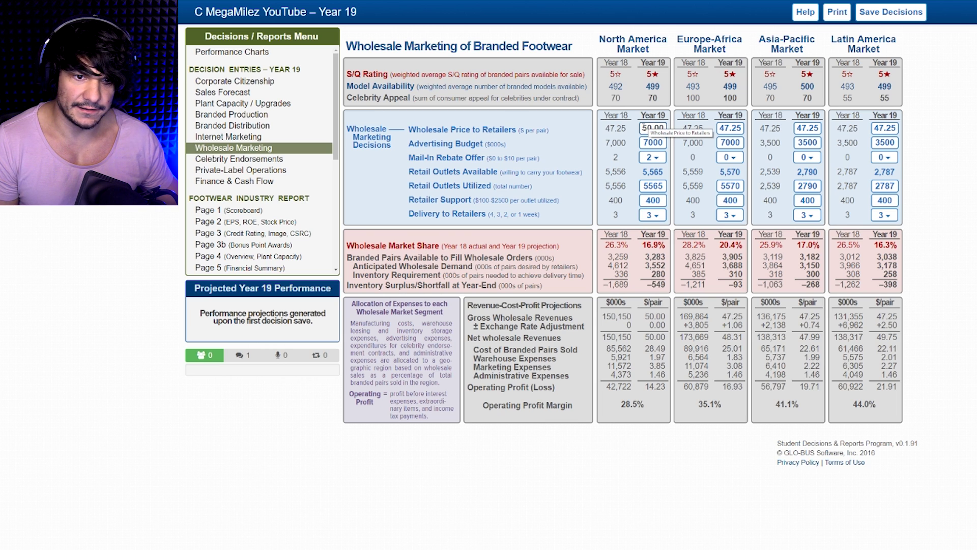
Try Europe-Africa wholesale prices to retailers of 50.00, 48.00, 47.00, 48.00 and 49.00 to compare the Year 19 projections.
{"action": "double_click", "coordinate": [729, 128]}
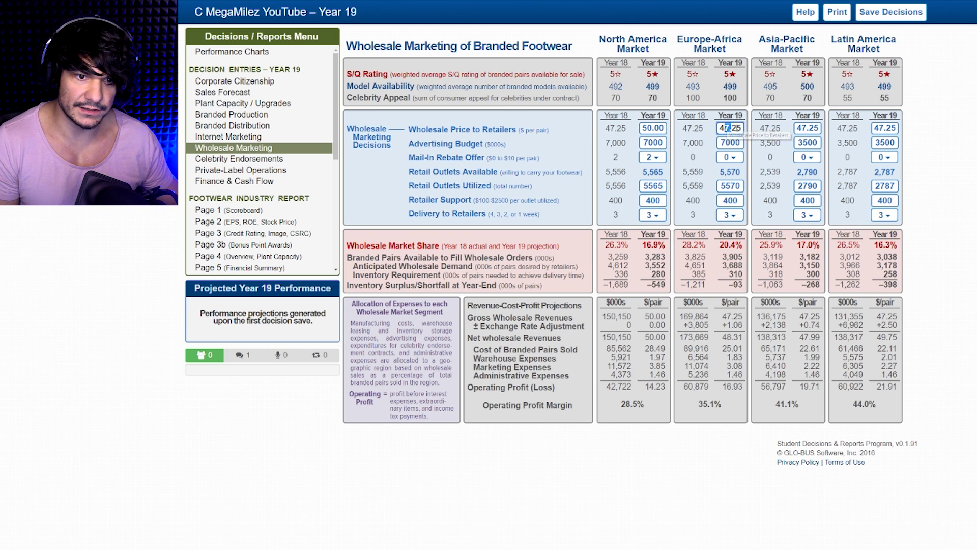
{"action": "type", "text": "50.00"}
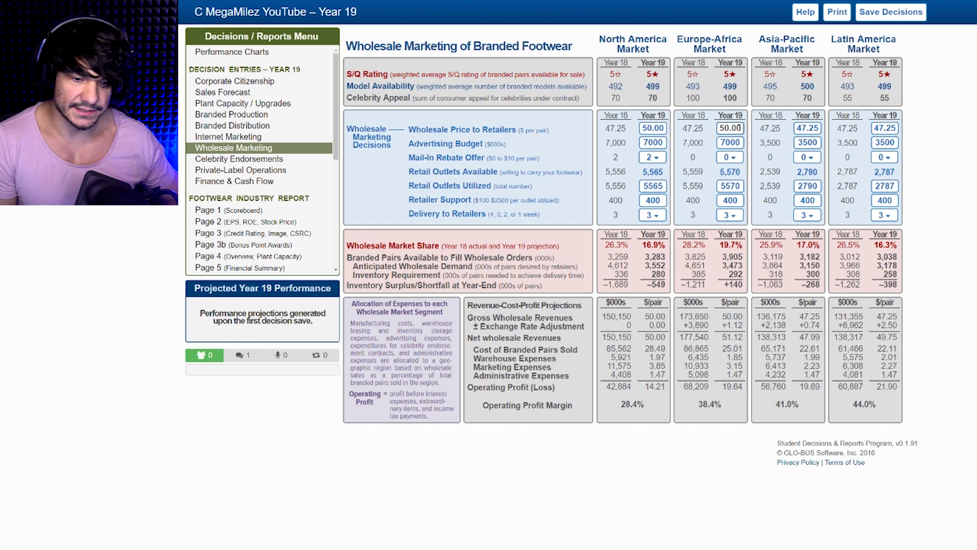
{"action": "double_click", "coordinate": [736, 128]}
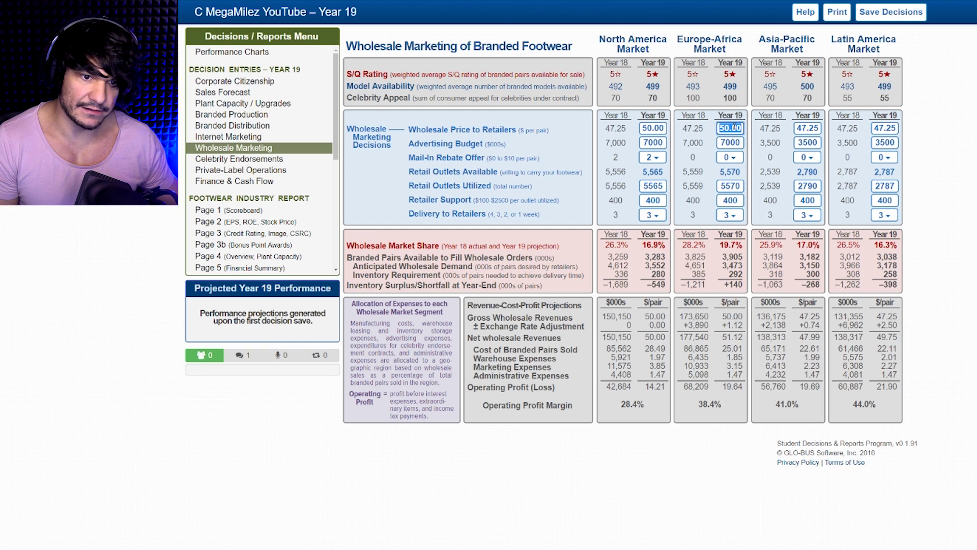
{"action": "type", "text": "48"}
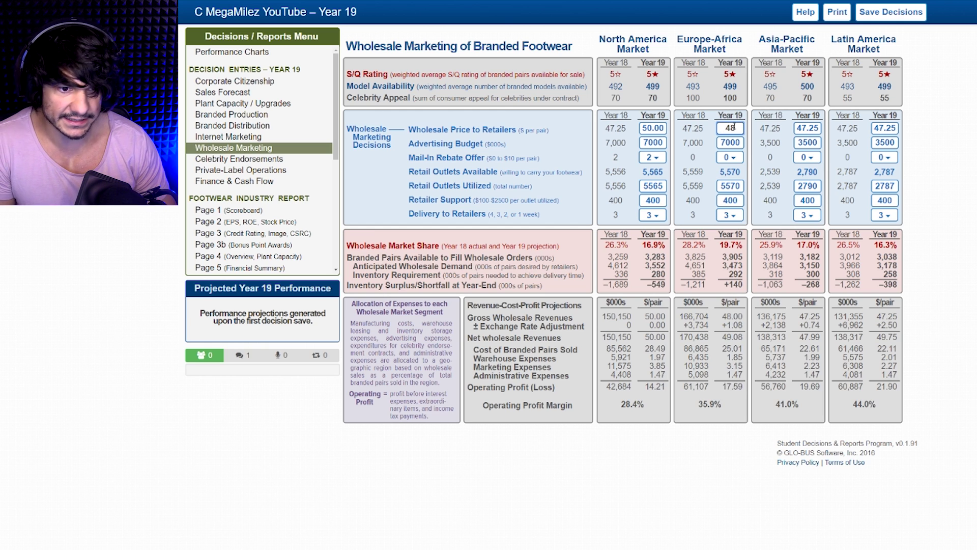
{"action": "key", "text": "Return"}
{"action": "double_click", "coordinate": [734, 127]}
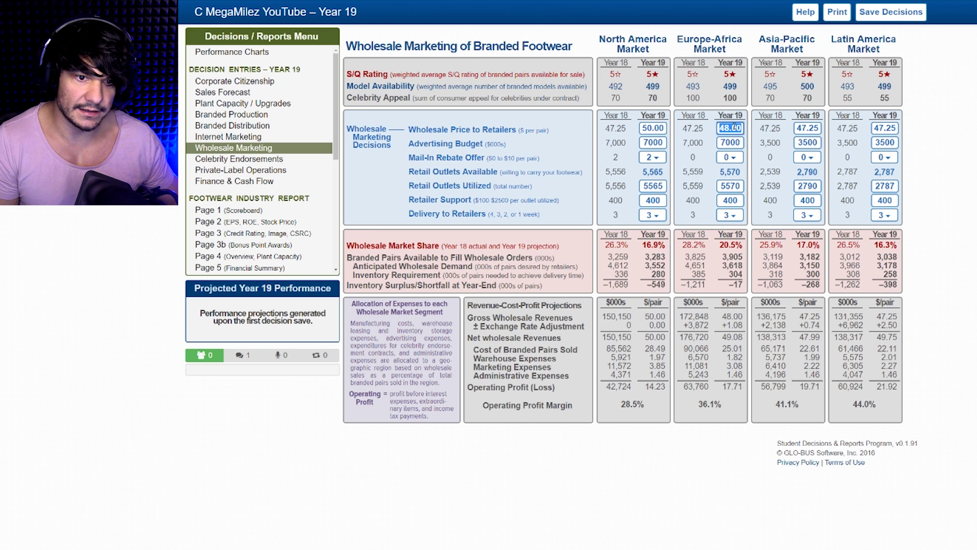
{"action": "type", "text": "47"}
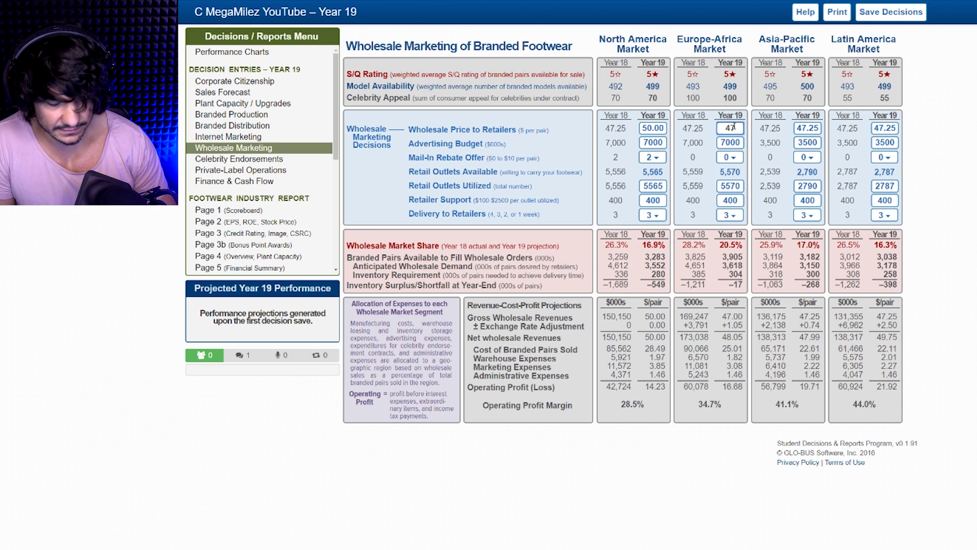
{"action": "key", "text": "Return"}
{"action": "double_click", "coordinate": [735, 127]}
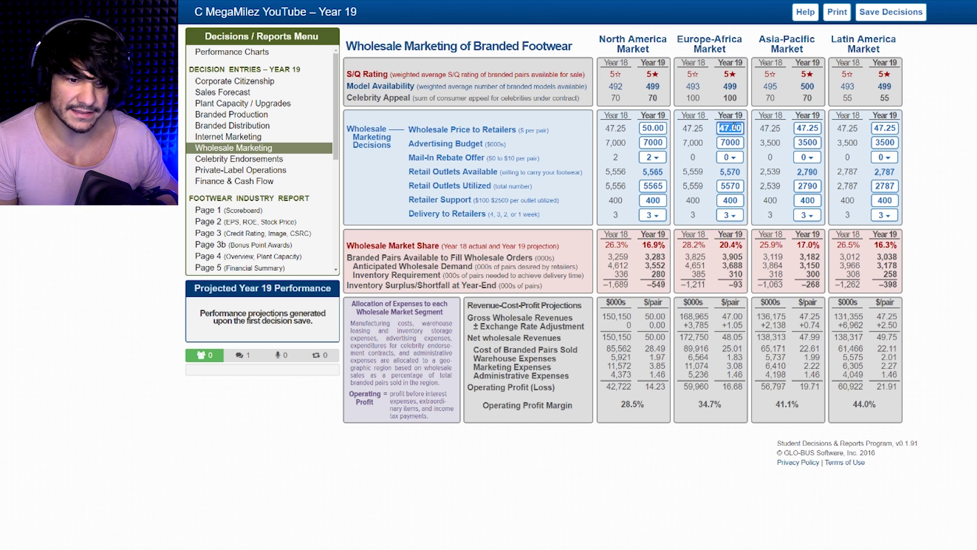
{"action": "type", "text": "48"}
{"action": "key", "text": "Return"}
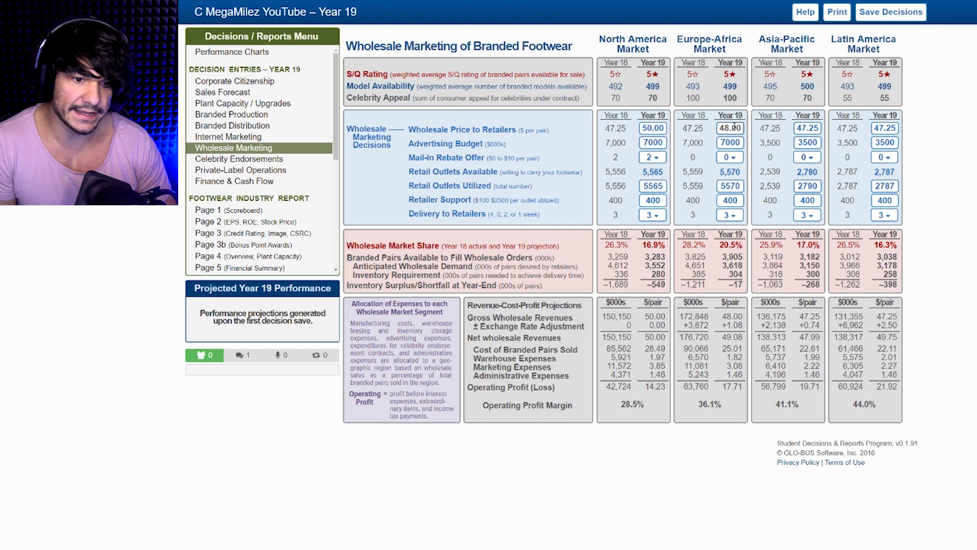
{"action": "double_click", "coordinate": [734, 128]}
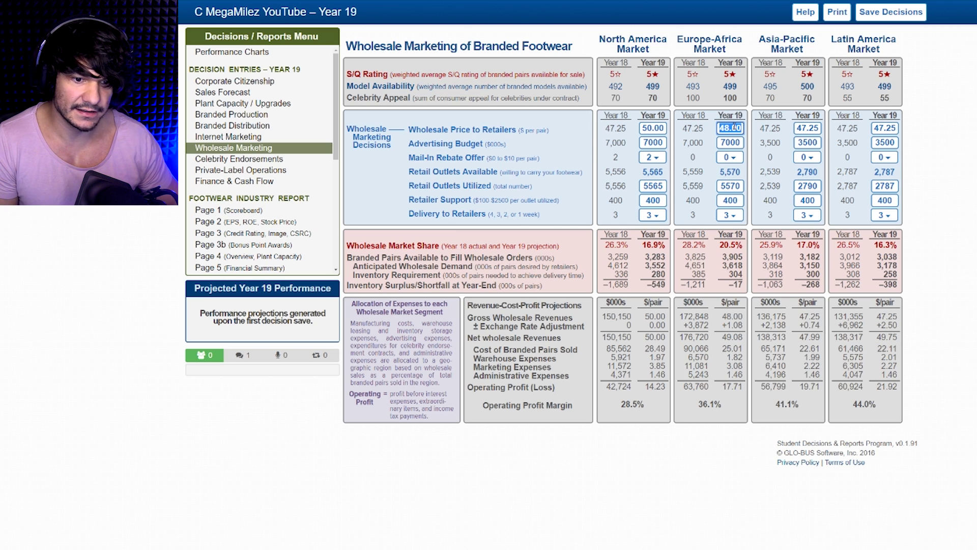
{"action": "type", "text": "49"}
{"action": "key", "text": "Return"}
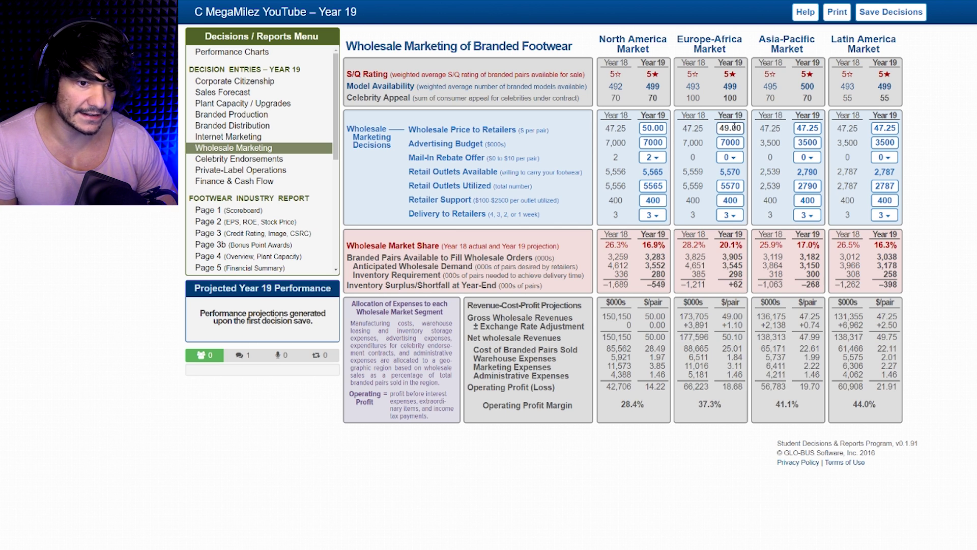
Set the Year 19 wholesale price to retailers in the Europe-Africa market to 48.50.
{"action": "double_click", "coordinate": [734, 127]}
{"action": "type", "text": "48.5"}
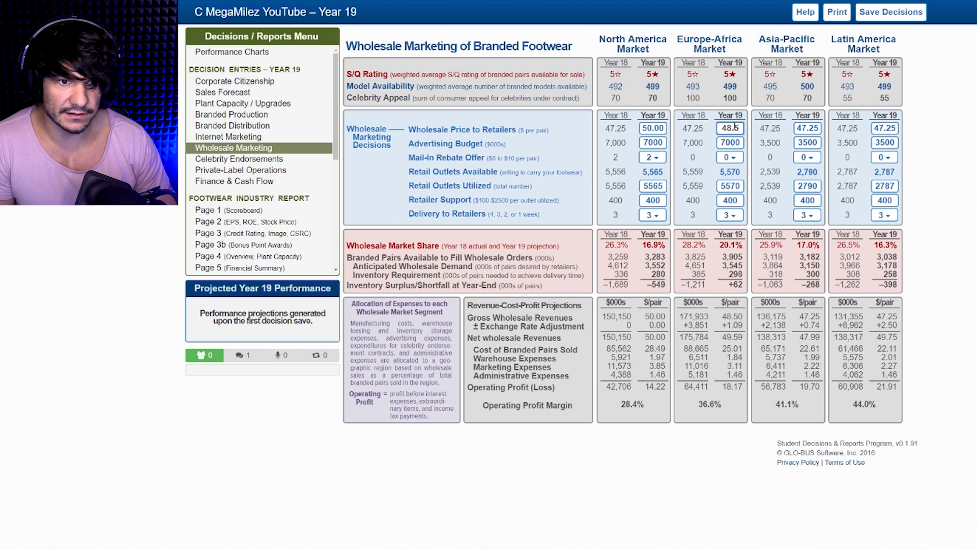
{"action": "key", "text": "Return"}
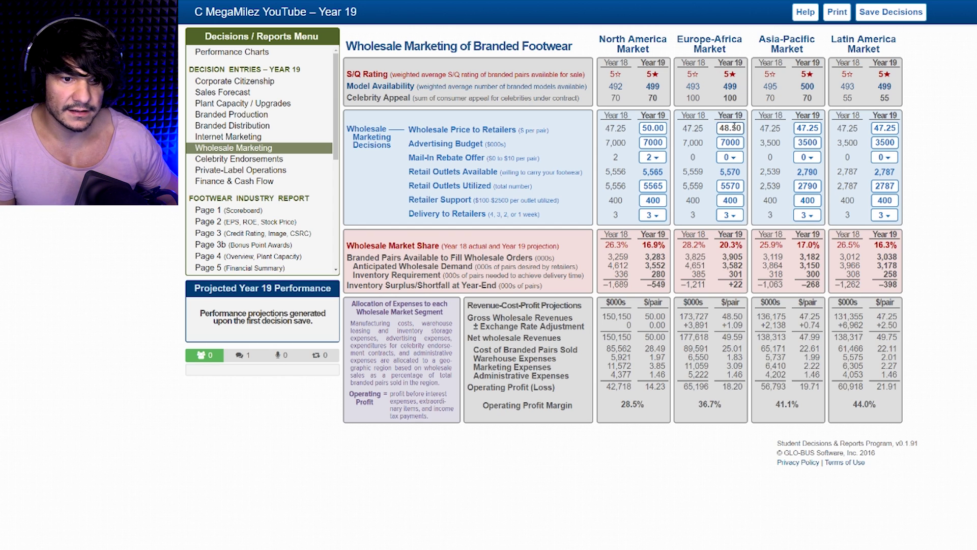
Set the Year 19 wholesale price to retailers to 48.50 in both the Asia-Pacific and Latin America markets.
{"action": "double_click", "coordinate": [810, 129]}
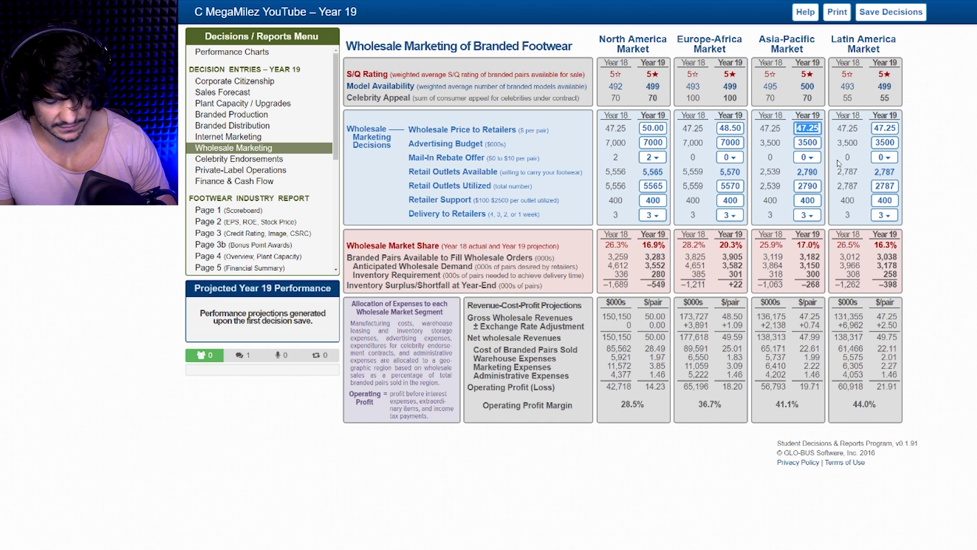
{"action": "type", "text": "48.5"}
{"action": "key", "text": "Return"}
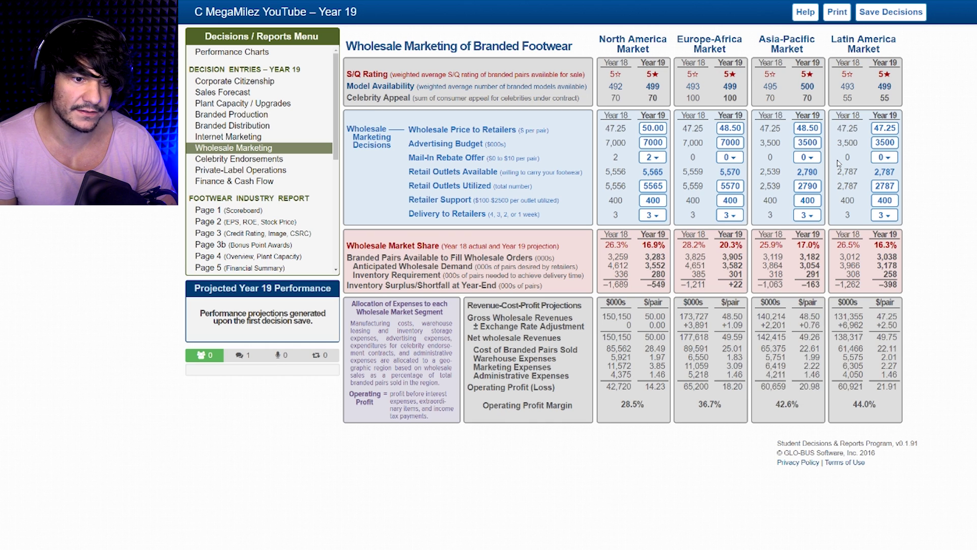
{"action": "double_click", "coordinate": [886, 129]}
{"action": "type", "text": "48.5"}
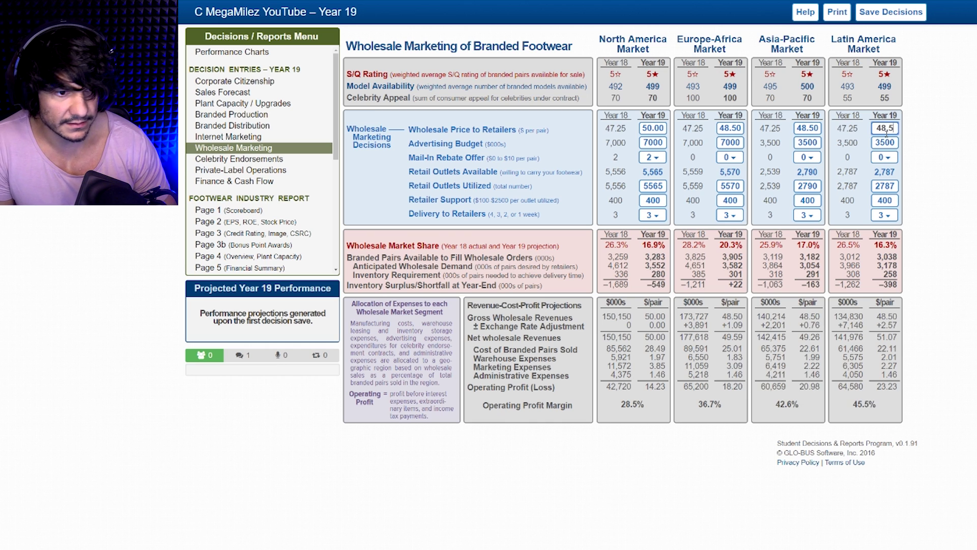
{"action": "key", "text": "Return"}
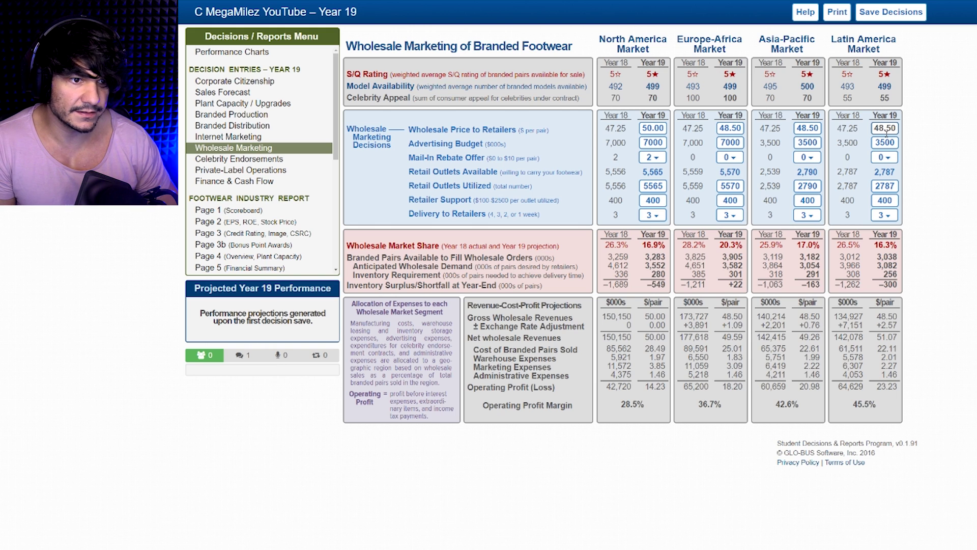
Try a North America wholesale price of 48.50, and set that market's Year 19 wholesale price to 49.00.
{"action": "double_click", "coordinate": [653, 128]}
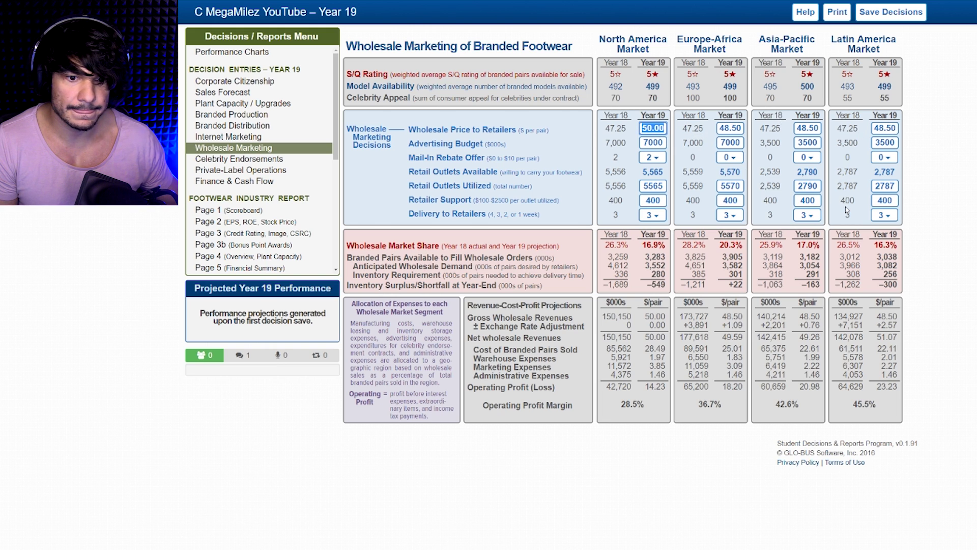
{"action": "type", "text": "48.5"}
{"action": "key", "text": "Return"}
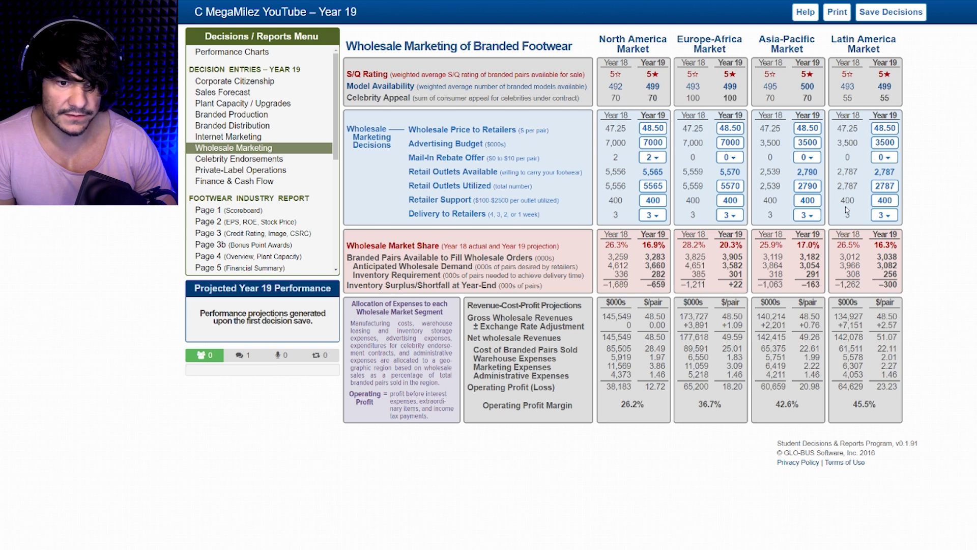
{"action": "double_click", "coordinate": [654, 128]}
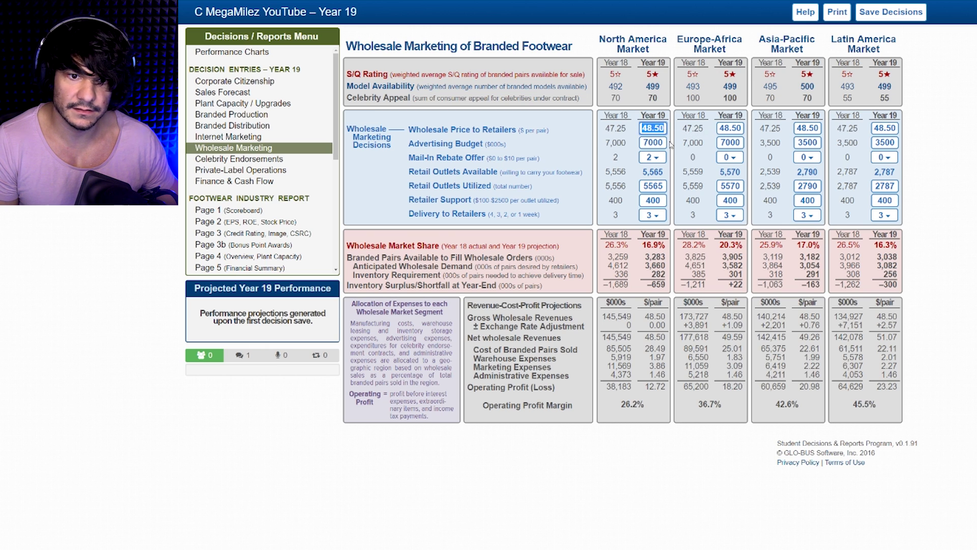
{"action": "type", "text": "49"}
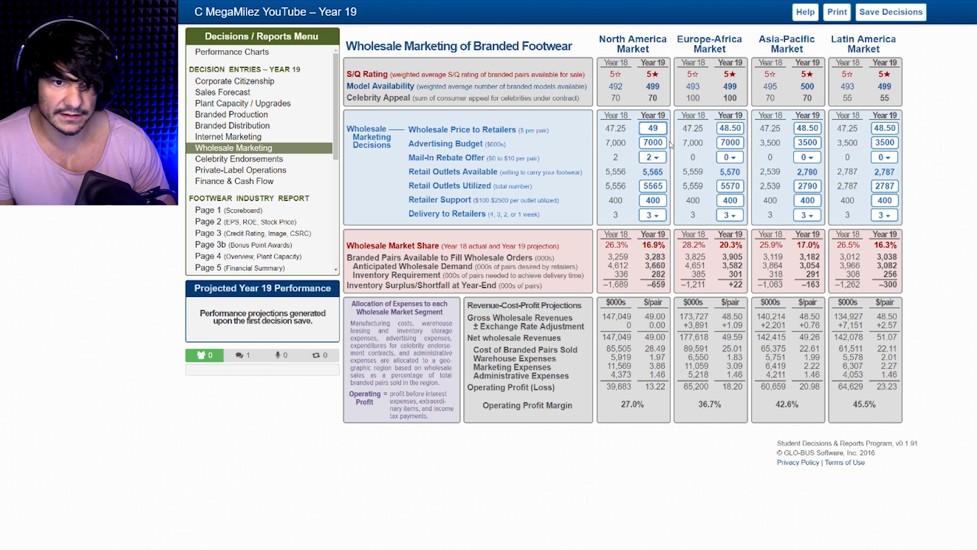
{"action": "key", "text": "Return"}
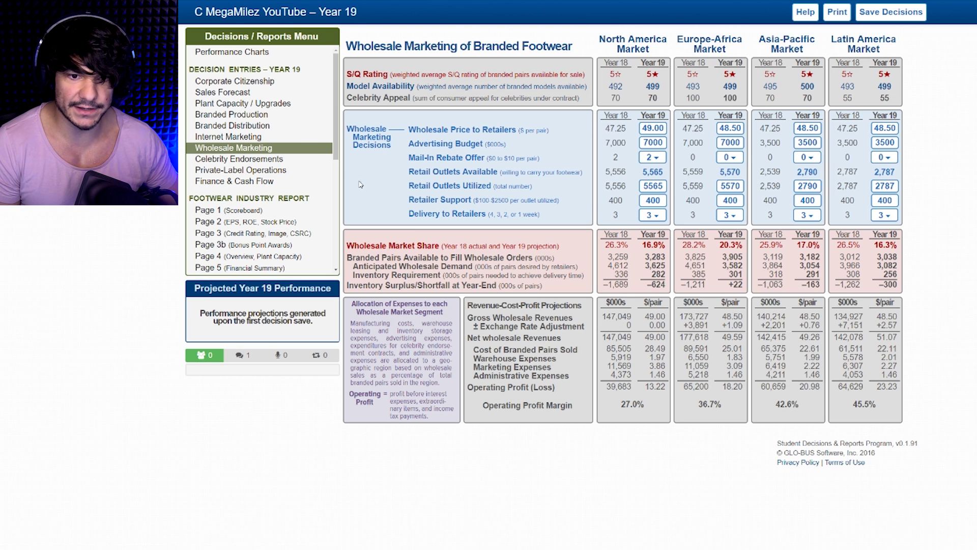
Review the private-label operations and set the N.A. plant's regular branded production for Year 19 to 3800 thousand pairs.
{"action": "left_click", "coordinate": [270, 169]}
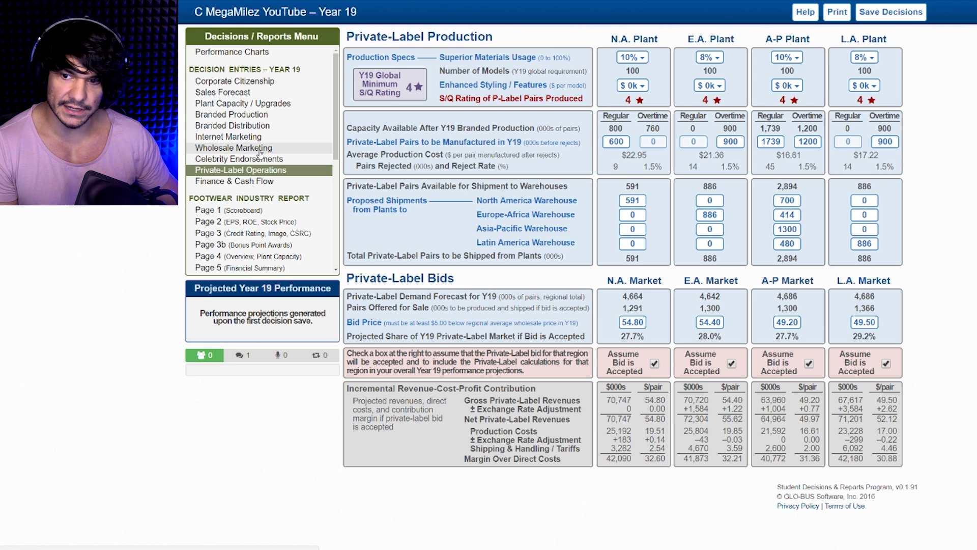
{"action": "left_click", "coordinate": [262, 117]}
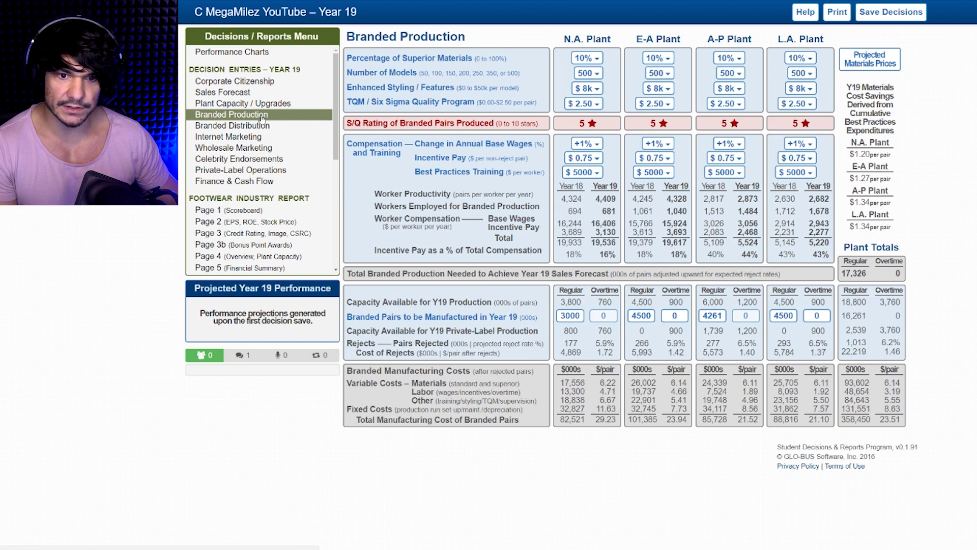
{"action": "double_click", "coordinate": [570, 315]}
{"action": "type", "text": "3"}
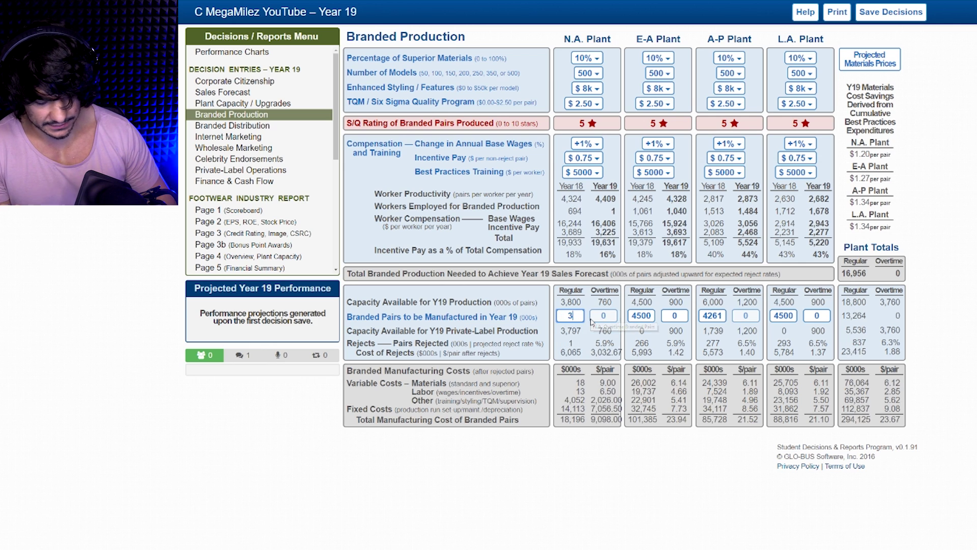
{"action": "type", "text": "000"}
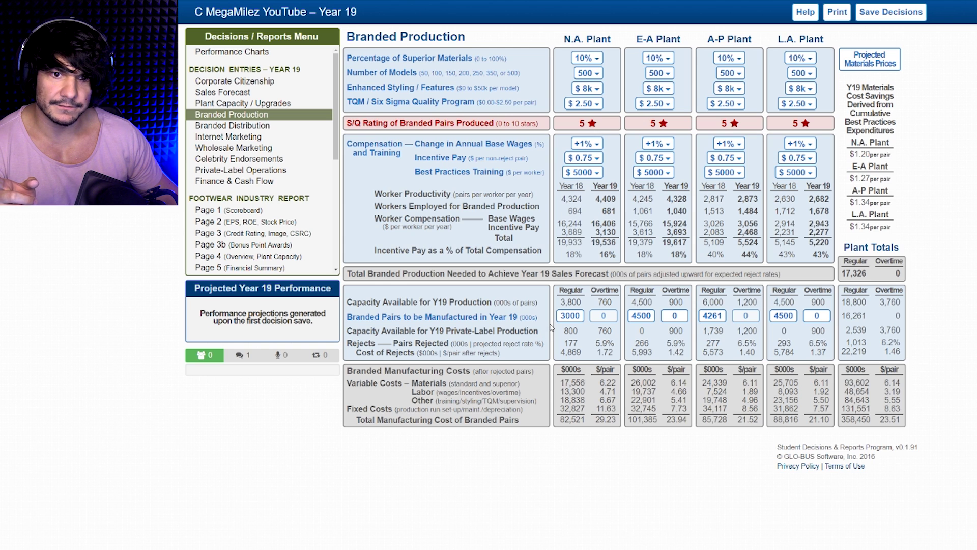
{"action": "double_click", "coordinate": [565, 315]}
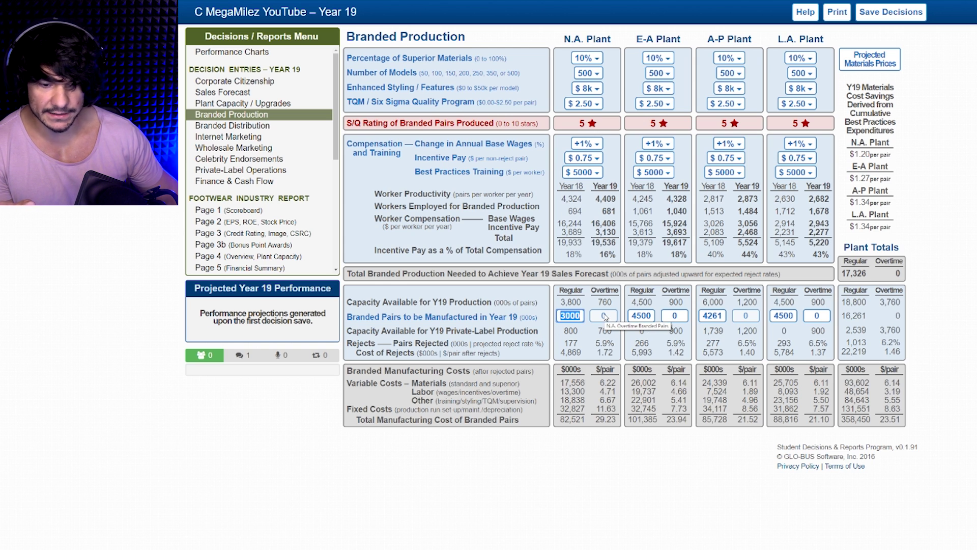
{"action": "type", "text": "3800"}
{"action": "left_click", "coordinate": [604, 315]}
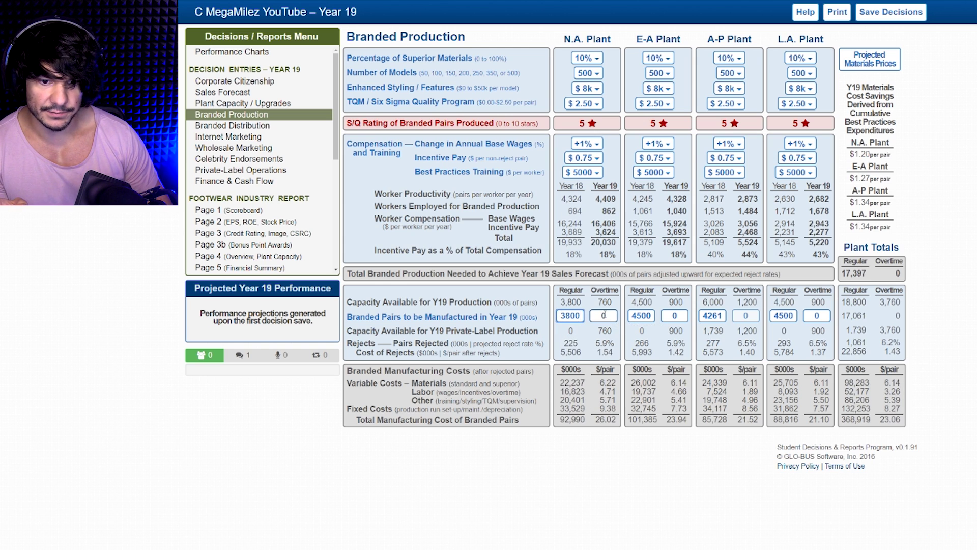
{"action": "double_click", "coordinate": [712, 315]}
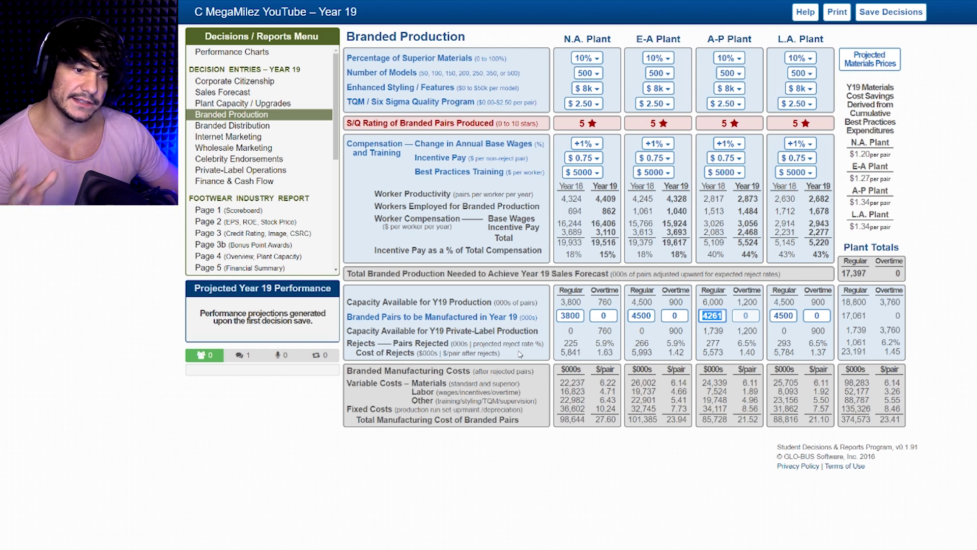
{"action": "left_click", "coordinate": [552, 368]}
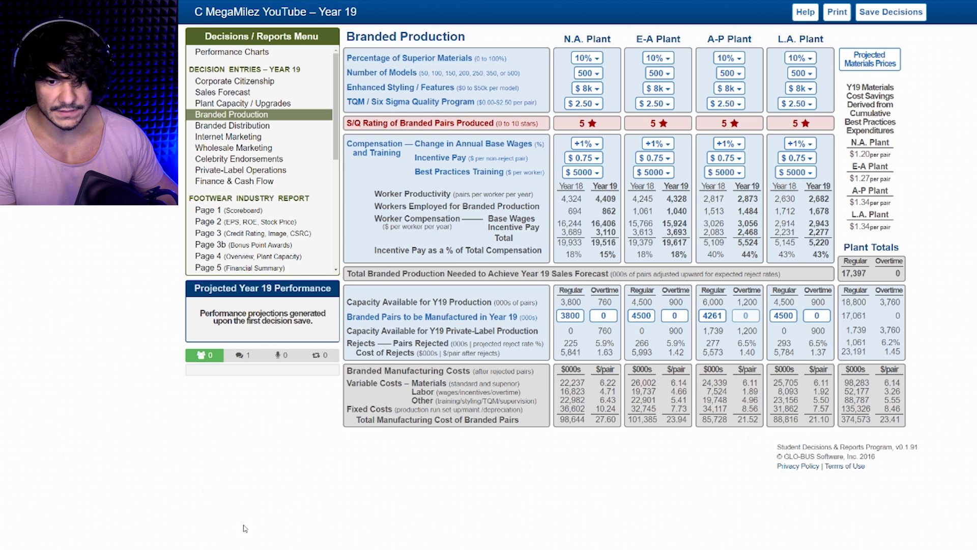
Consult the lost-sales and private-label notes in Word and review the private-label, wholesale, internet marketing and distribution figures by region.
{"action": "key", "text": "alt+Tab"}
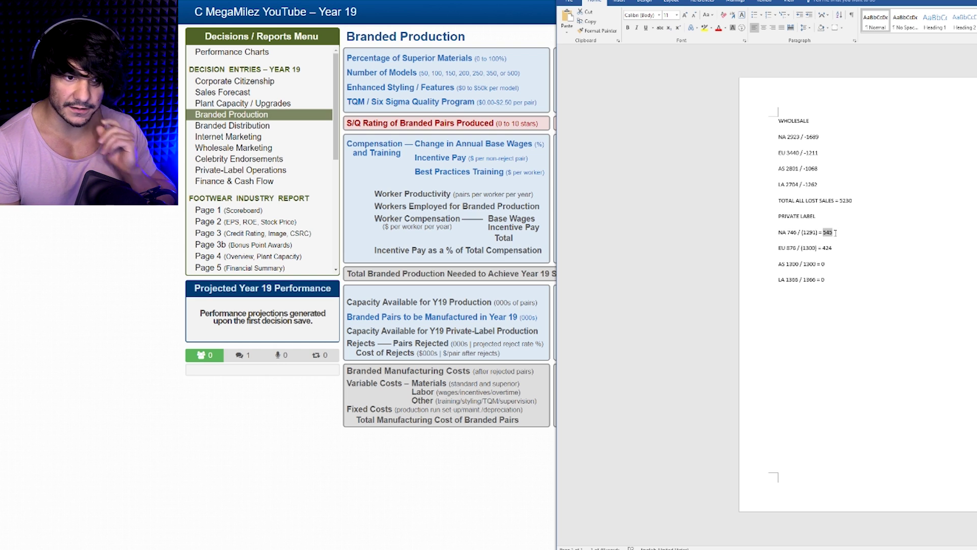
{"action": "key", "text": "alt+Tab"}
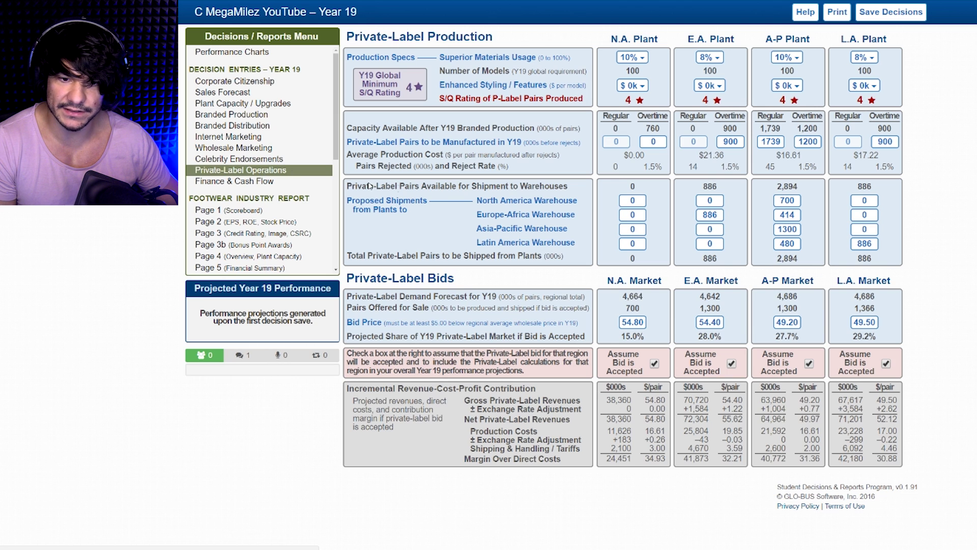
{"action": "left_click", "coordinate": [242, 149]}
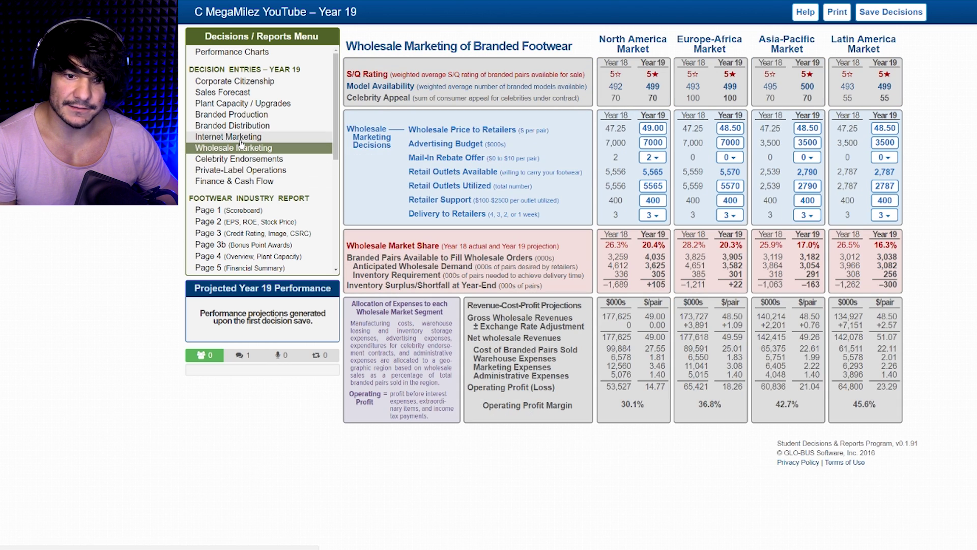
{"action": "left_click", "coordinate": [242, 138]}
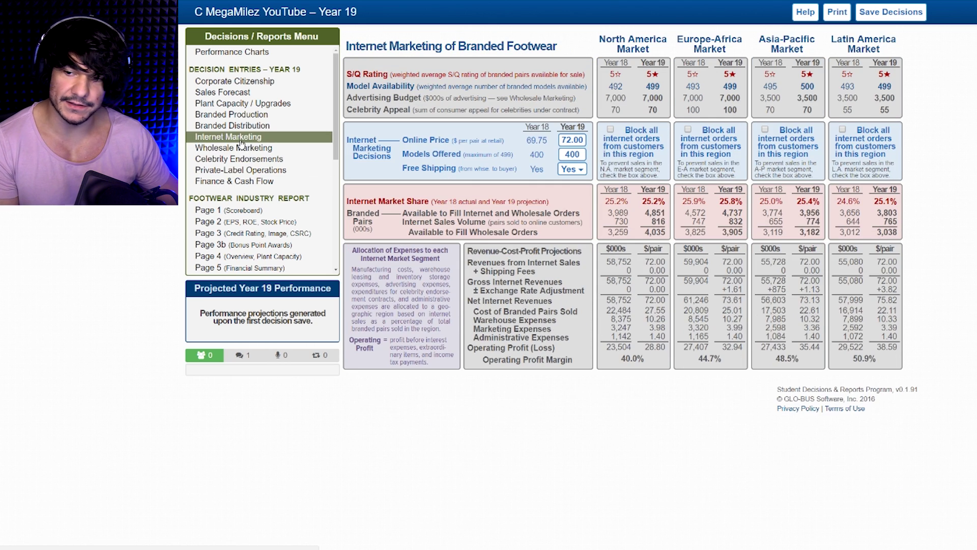
{"action": "left_click", "coordinate": [244, 170]}
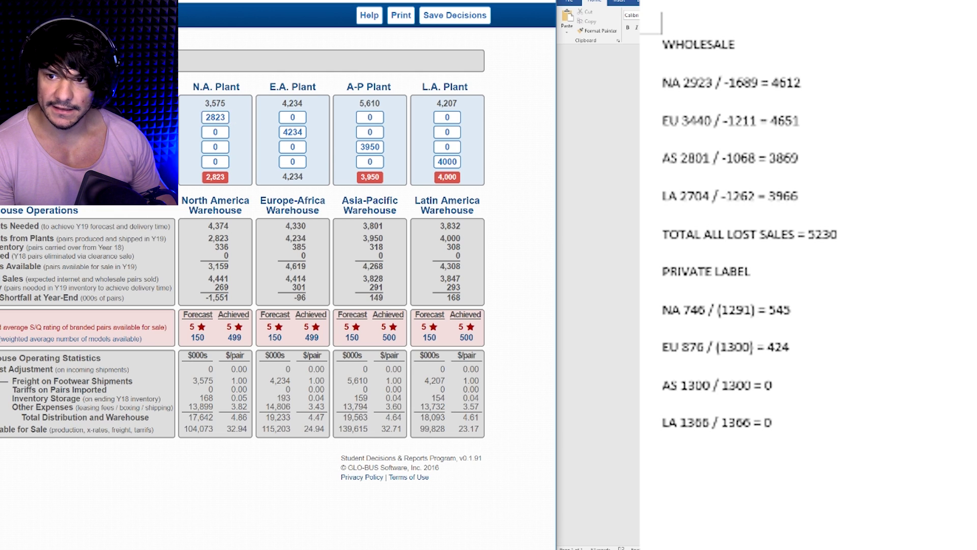
{"action": "mouse_move", "coordinate": [217, 178]}
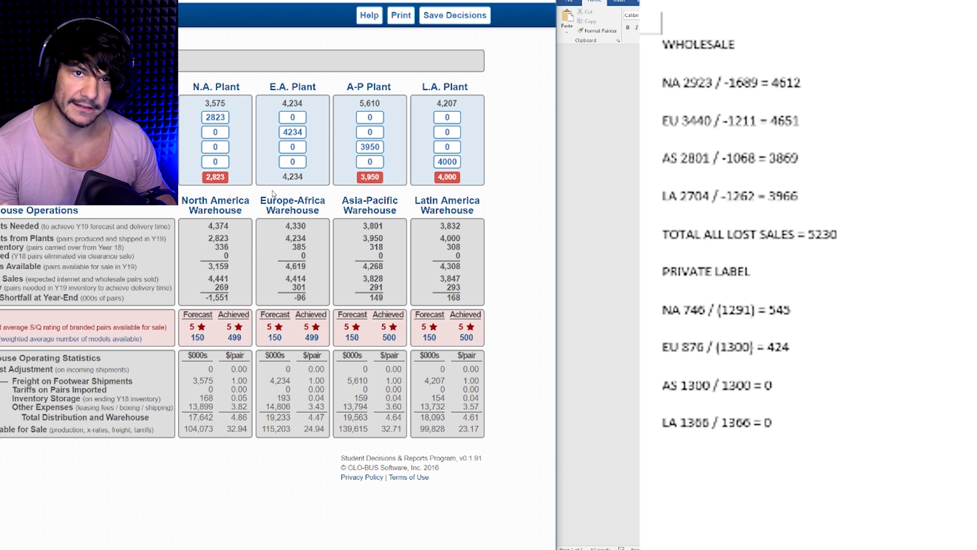
Set the branded shipment from the N.A. plant to the North America warehouse to 3575 thousand pairs.
{"action": "double_click", "coordinate": [208, 116]}
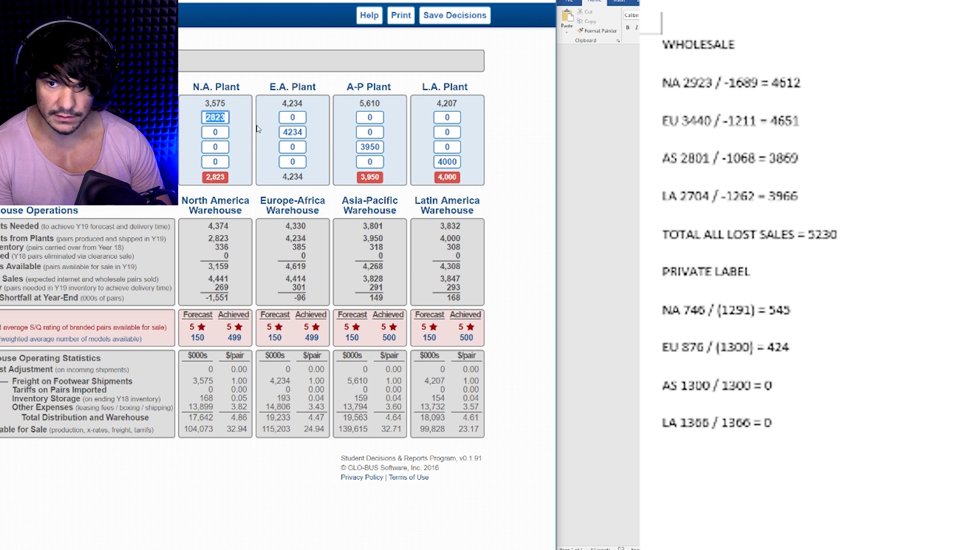
{"action": "type", "text": "3"}
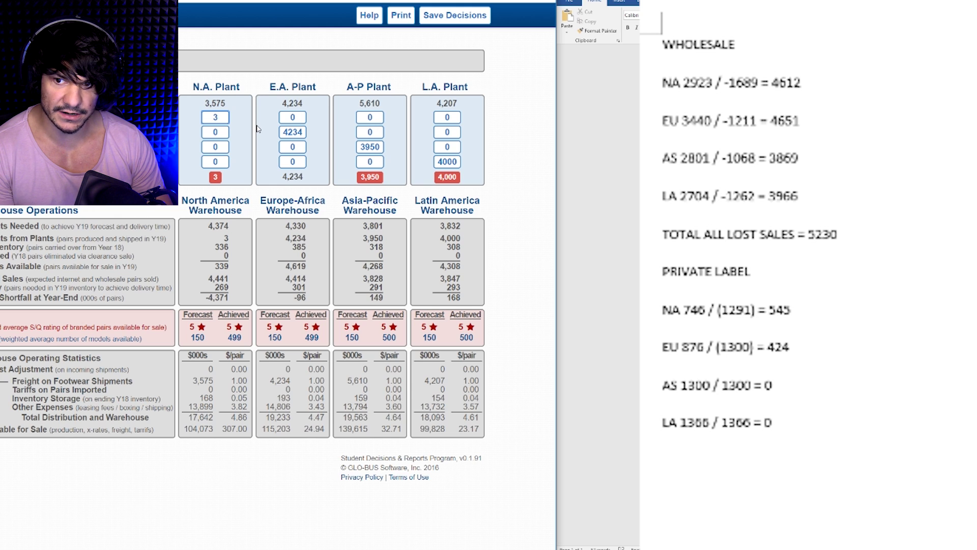
{"action": "type", "text": "575"}
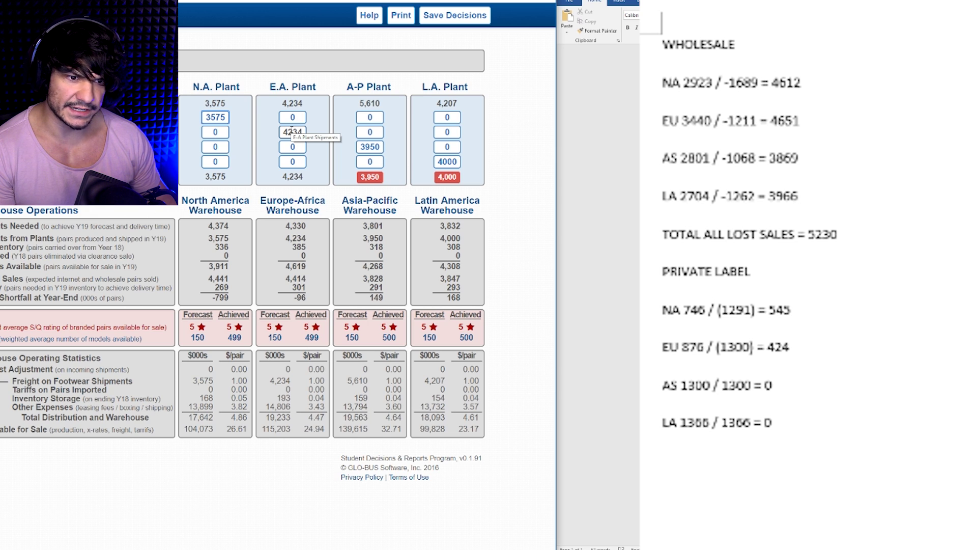
Allocate the A-P plant's branded shipments as 466 thousand pairs to Europe-Africa, 1175 to North America and 3969 to Asia-Pacific.
{"action": "left_click", "coordinate": [370, 132]}
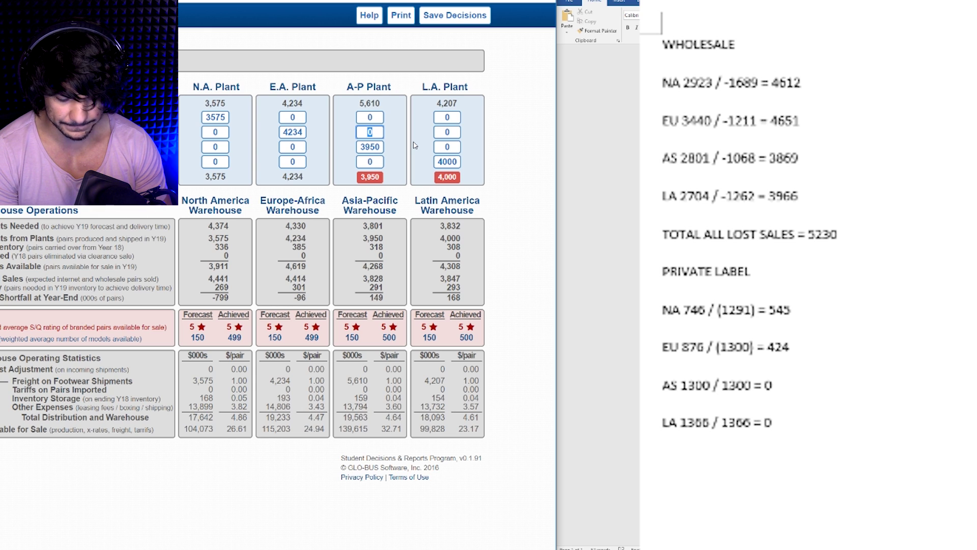
{"action": "type", "text": "466"}
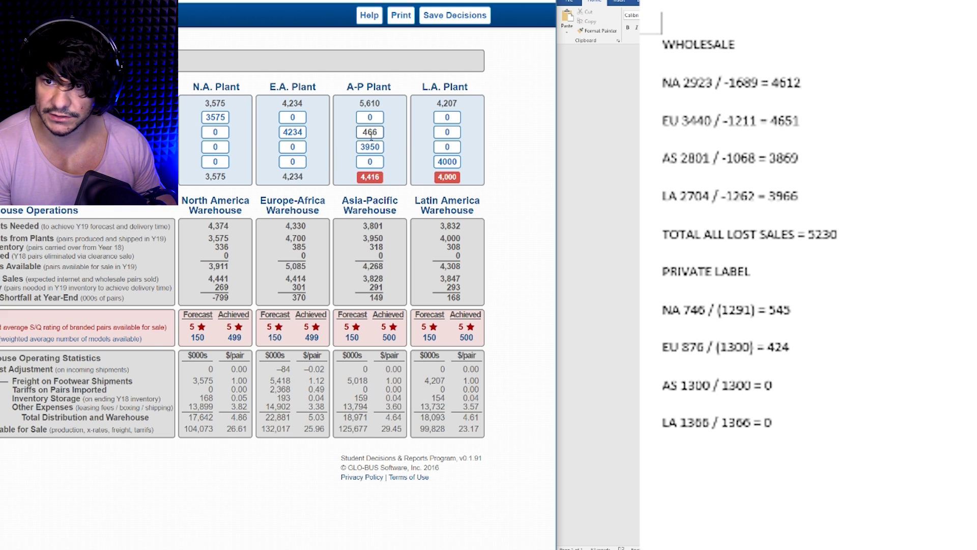
{"action": "mouse_move", "coordinate": [289, 239]}
{"action": "left_mouse_down"}
{"action": "mouse_move", "coordinate": [296, 226]}
{"action": "mouse_move", "coordinate": [301, 239]}
{"action": "left_mouse_up"}
{"action": "left_click", "coordinate": [302, 186]}
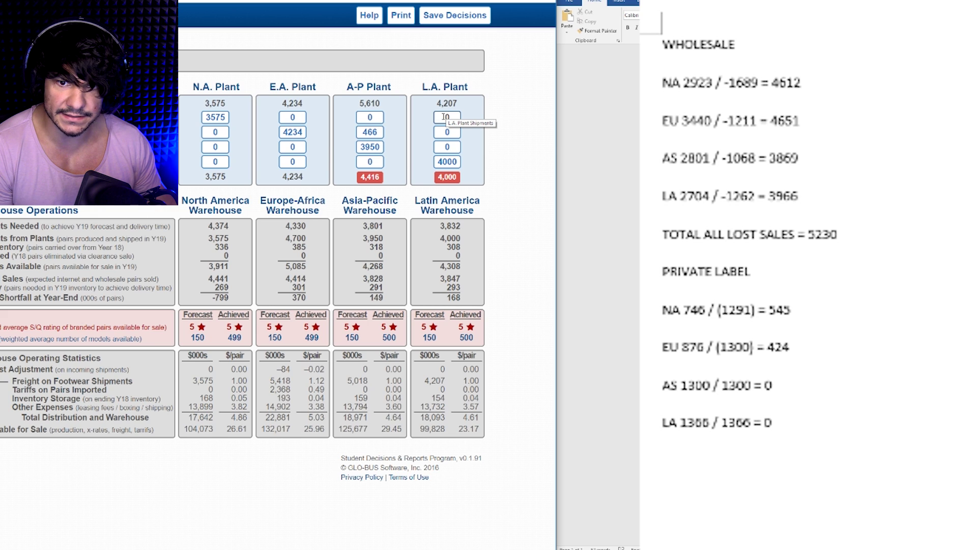
{"action": "left_click", "coordinate": [378, 116]}
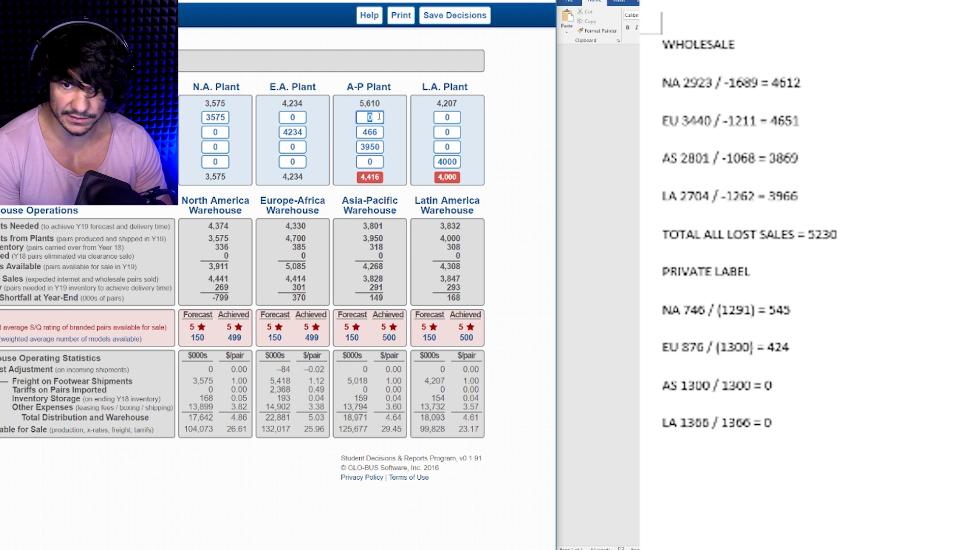
{"action": "type", "text": "1175"}
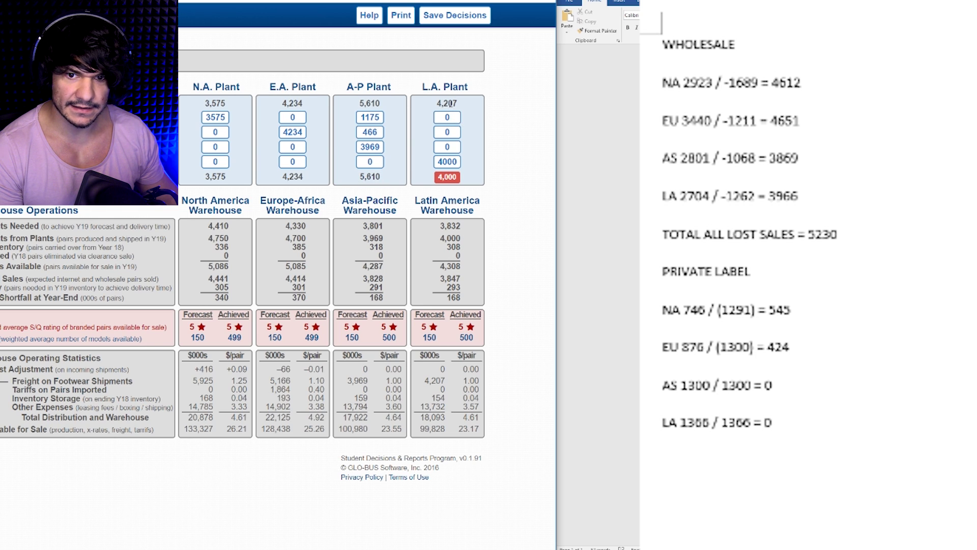
{"action": "mouse_move", "coordinate": [448, 177]}
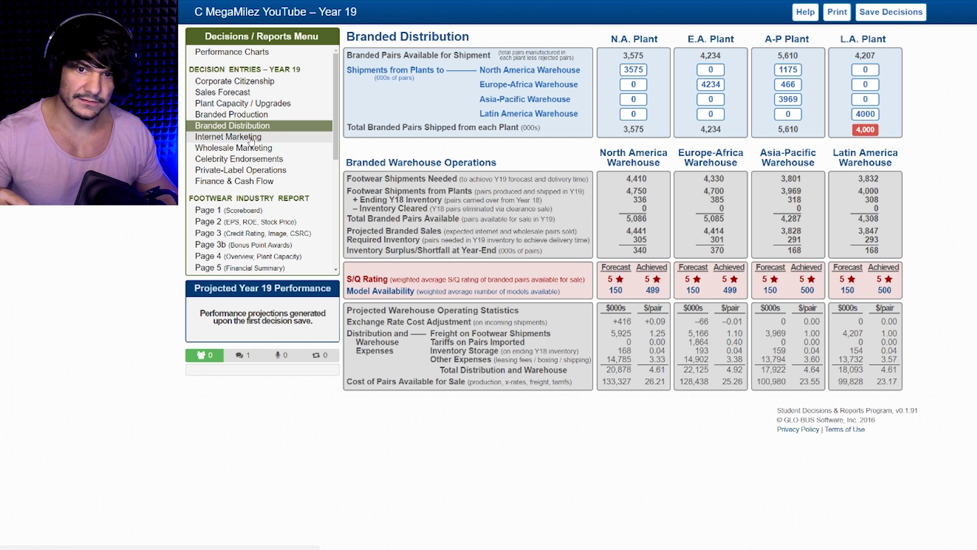
Try regular branded production of 4293 thousand pairs at the L.A. plant and check it against the branded distribution.
{"action": "left_click", "coordinate": [251, 171]}
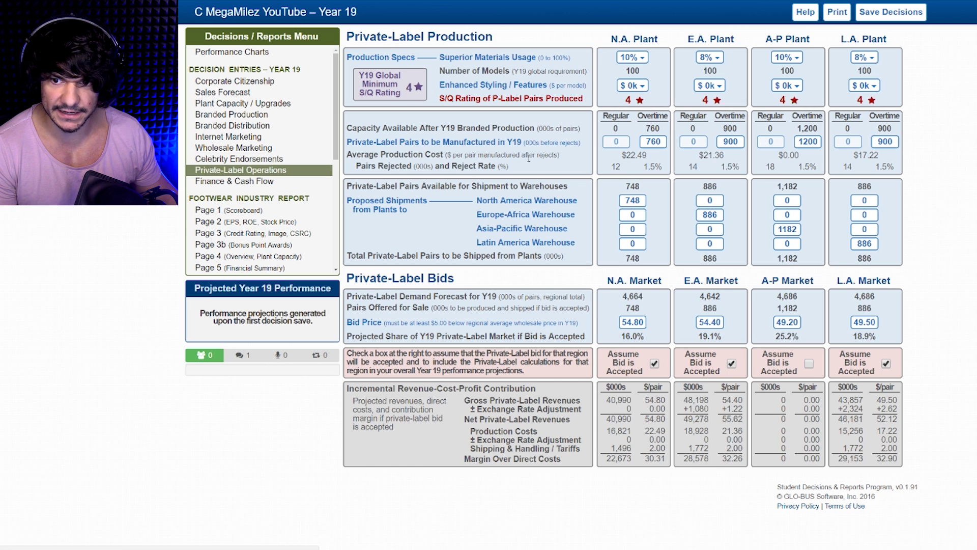
{"action": "left_click", "coordinate": [235, 116]}
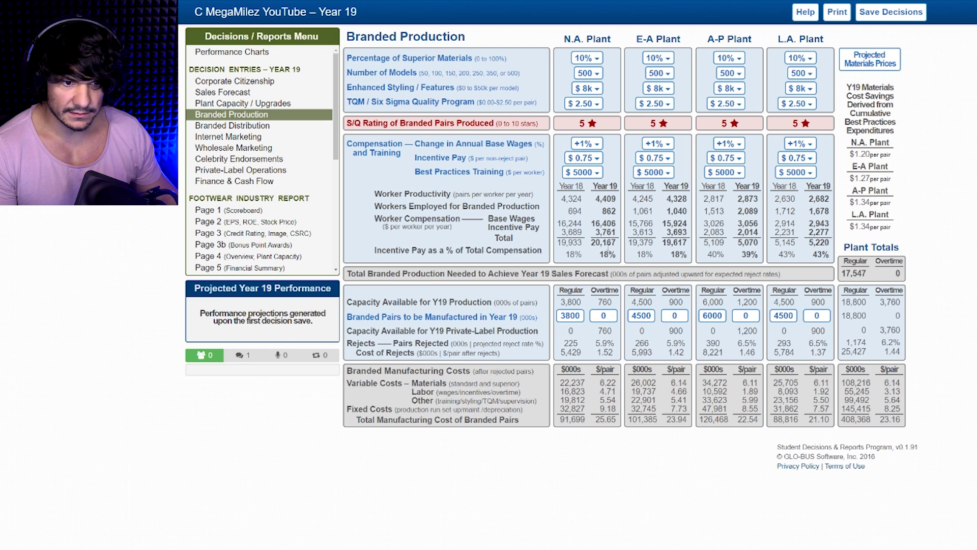
{"action": "double_click", "coordinate": [780, 314]}
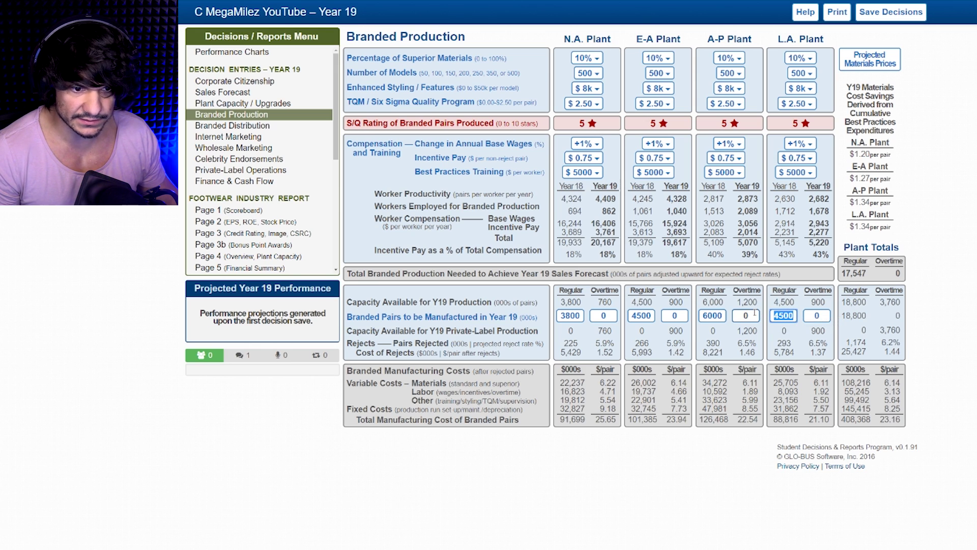
{"action": "type", "text": "429"}
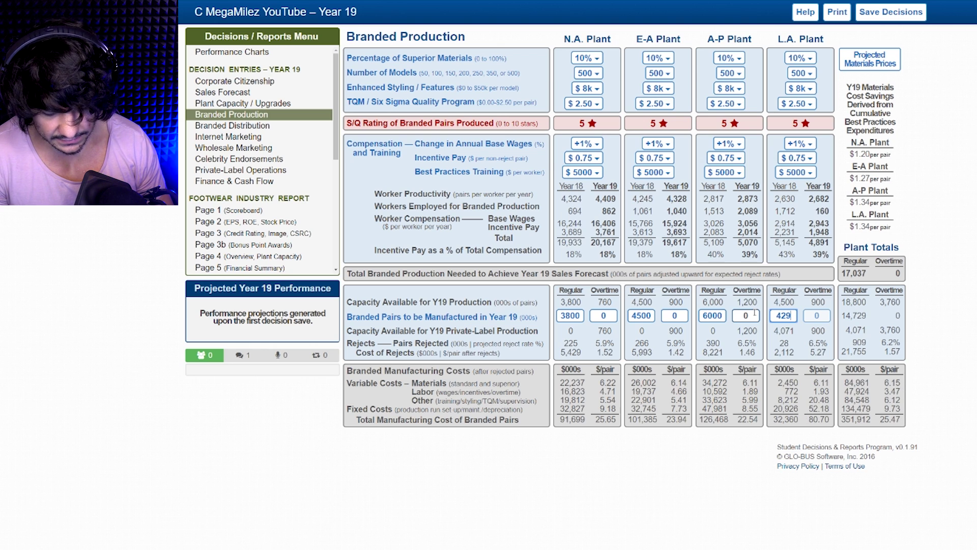
{"action": "type", "text": "3"}
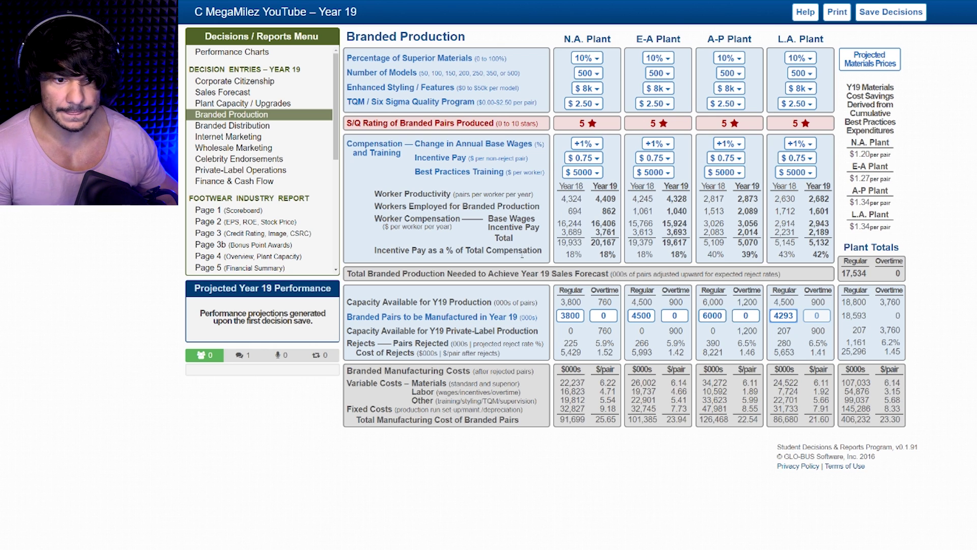
{"action": "left_click", "coordinate": [269, 127]}
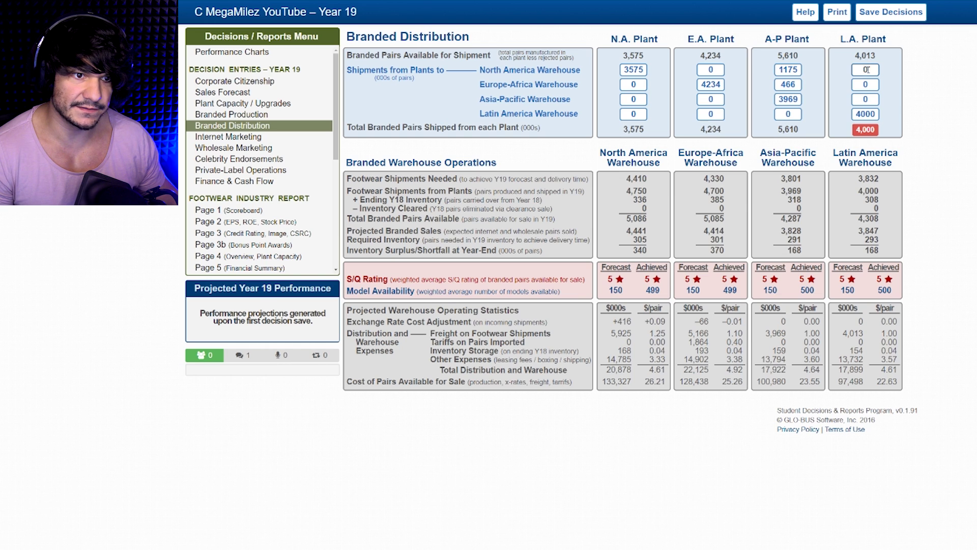
{"action": "mouse_move", "coordinate": [867, 124]}
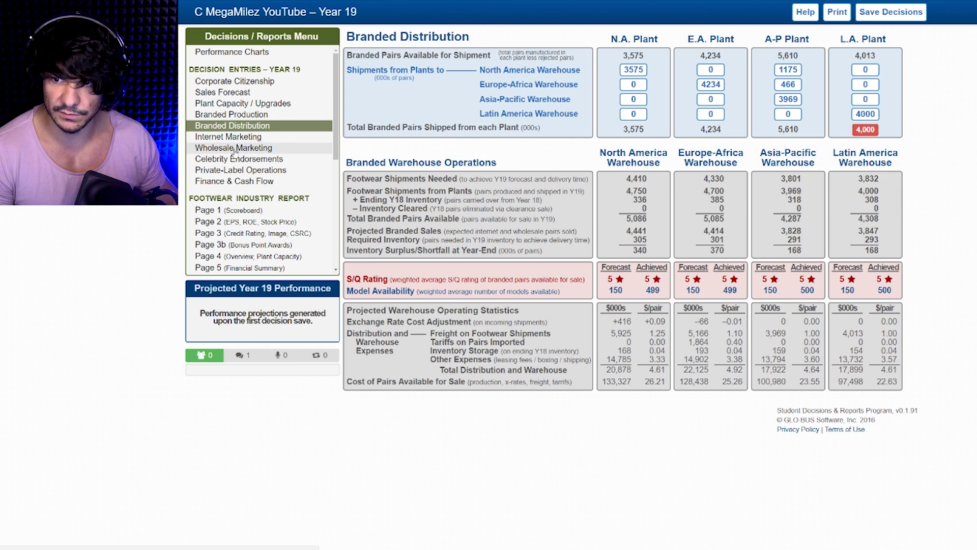
Set the L.A. plant's regular branded production for Year 19 to 4280 thousand pairs.
{"action": "left_click", "coordinate": [243, 113]}
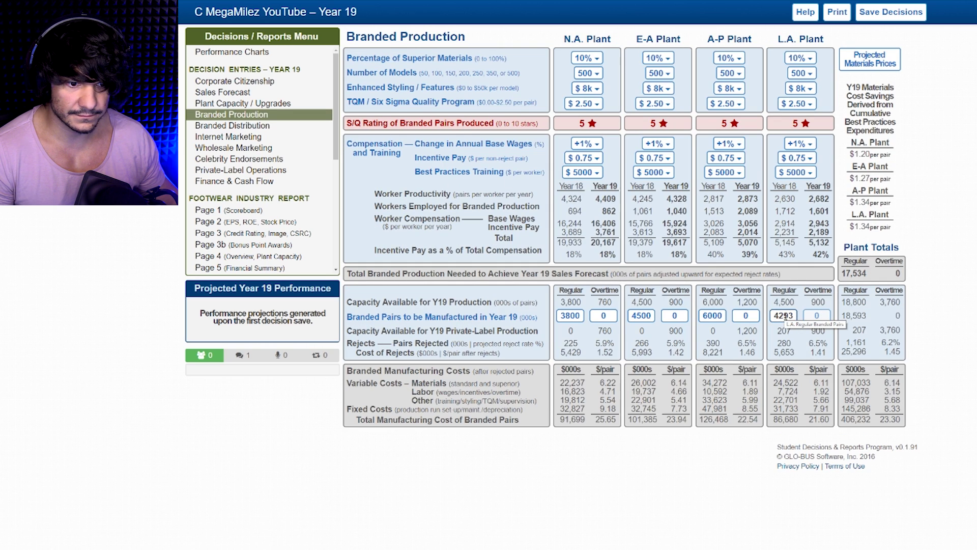
{"action": "left_click_drag", "start_coordinate": [783, 316], "coordinate": [794, 316]}
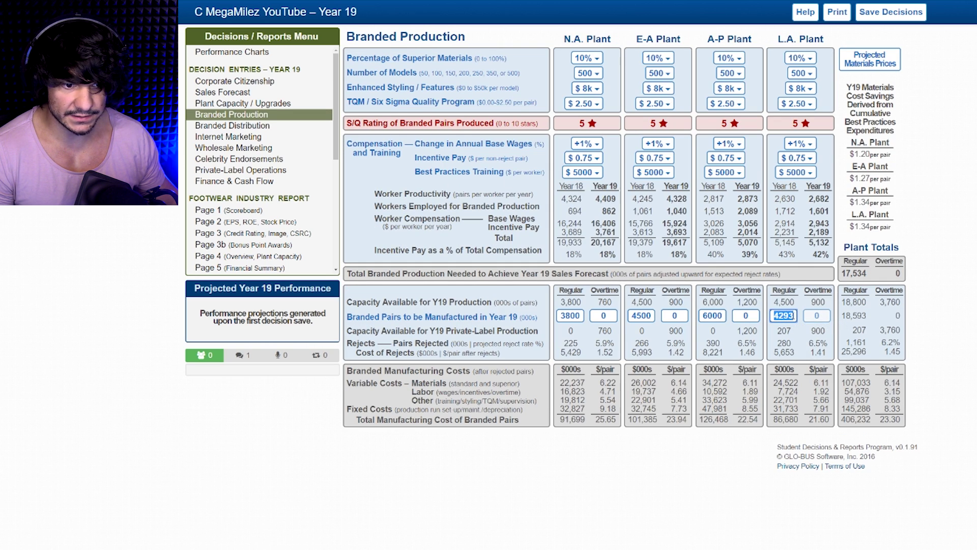
{"action": "key", "text": "BackSpace"}
{"action": "type", "text": "80"}
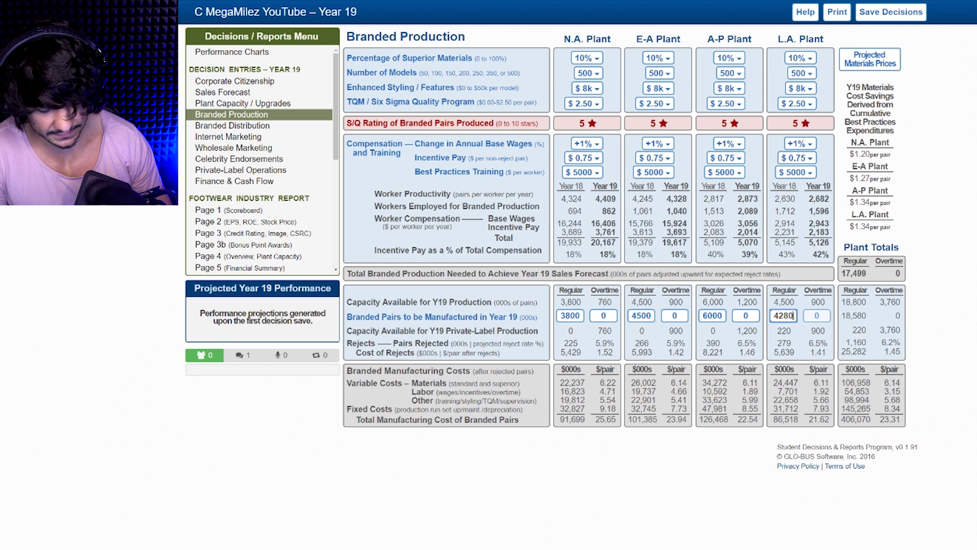
Set the branded shipment from the L.A. plant to the Latin America warehouse to 4001 thousand pairs.
{"action": "left_click", "coordinate": [237, 127]}
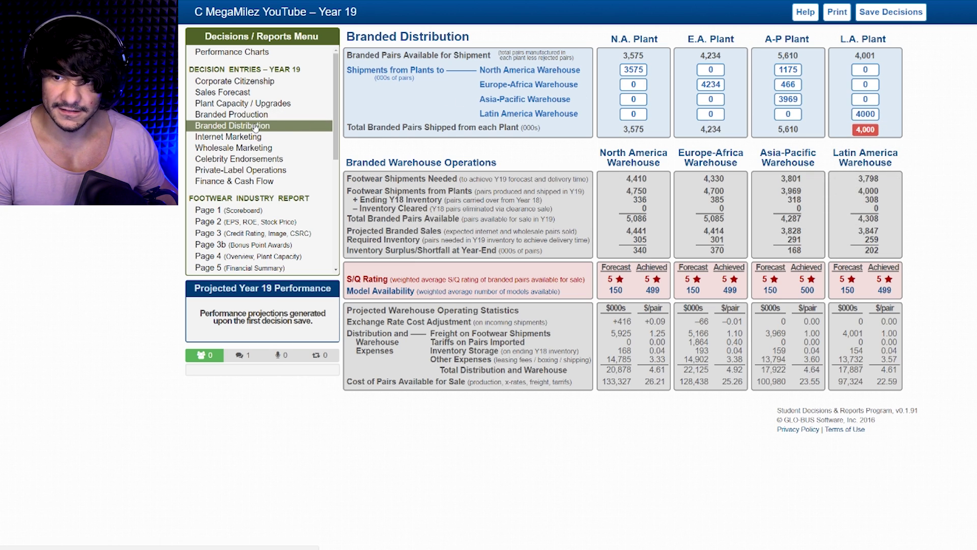
{"action": "left_click", "coordinate": [865, 114]}
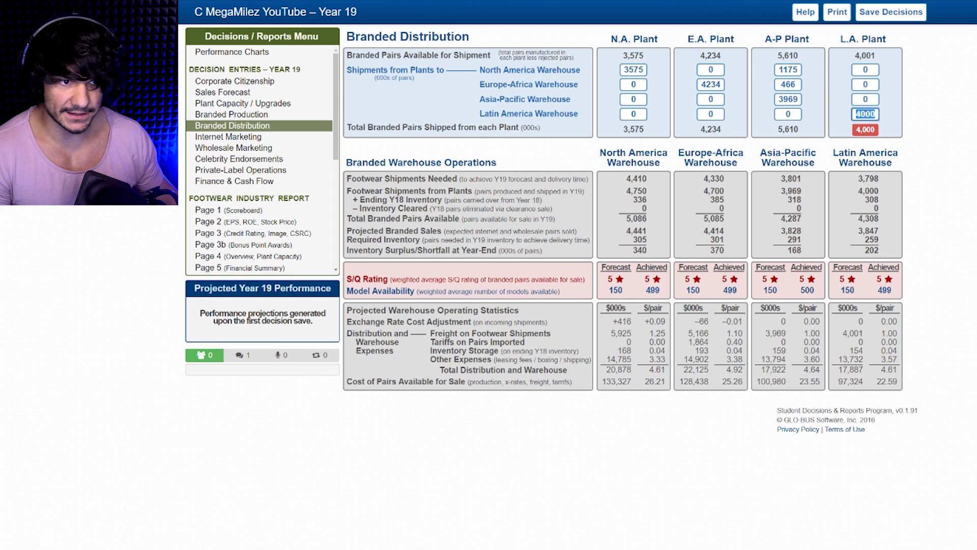
{"action": "type", "text": "4001"}
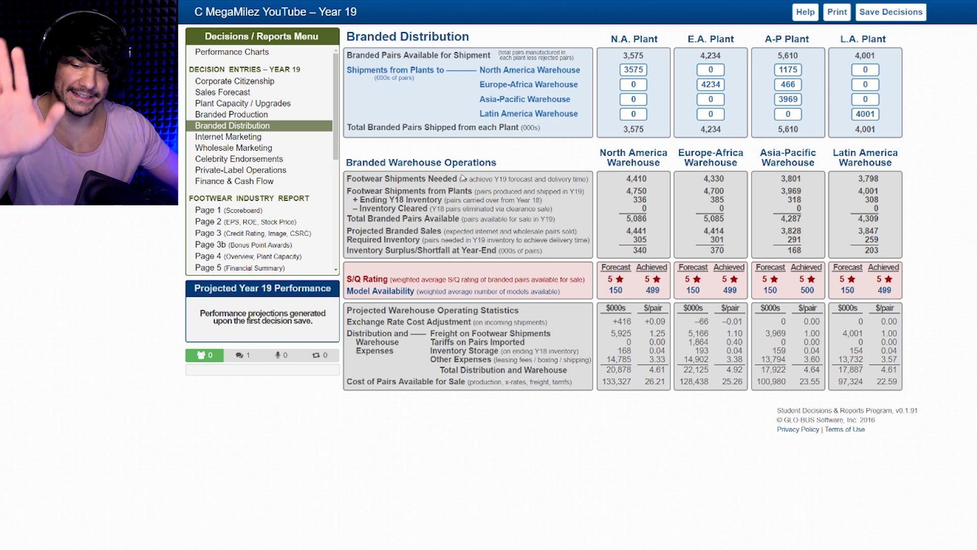
In the private-label operations, set the L.A. plant's regular private-label production to 220 thousand pairs.
{"action": "left_click", "coordinate": [220, 171]}
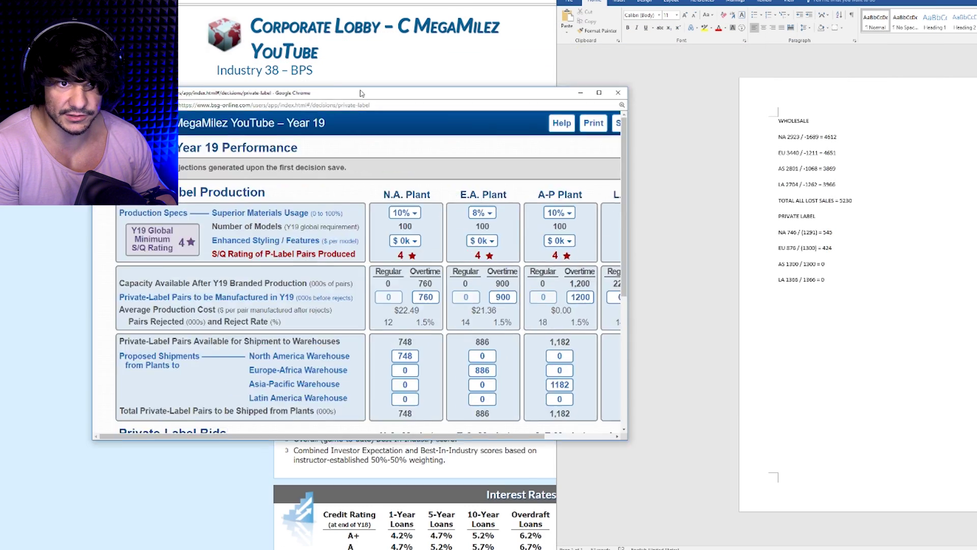
{"action": "left_click_drag", "start_coordinate": [656, 1], "coordinate": [1, 198]}
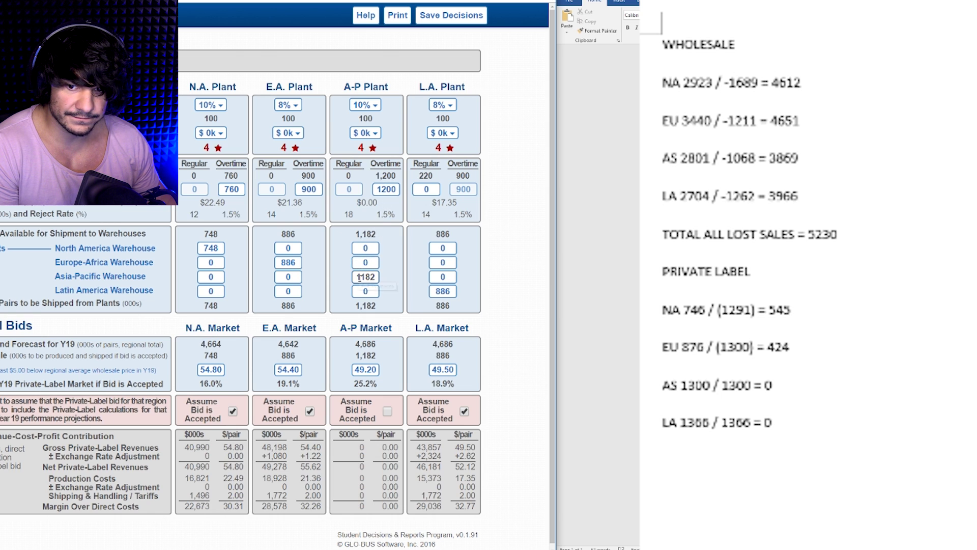
{"action": "left_click", "coordinate": [426, 189]}
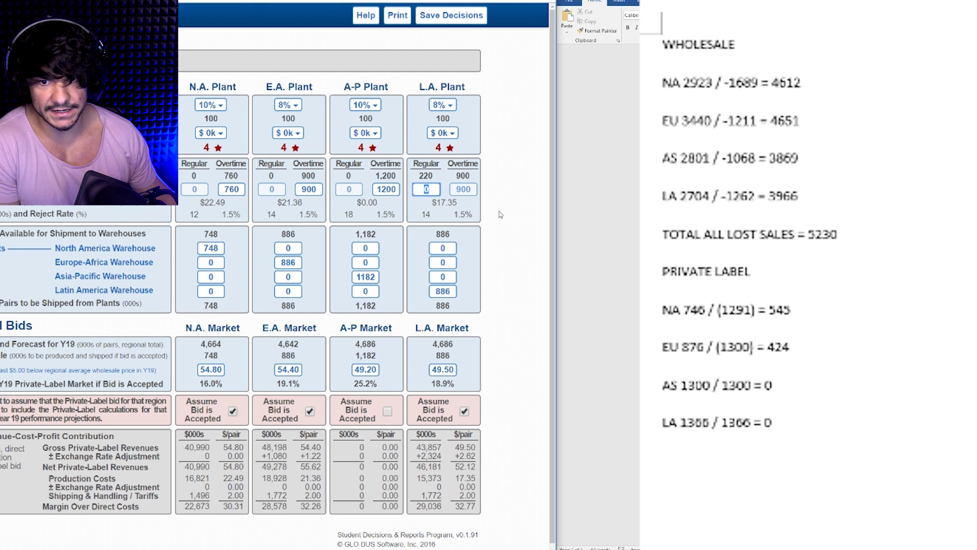
{"action": "type", "text": "220"}
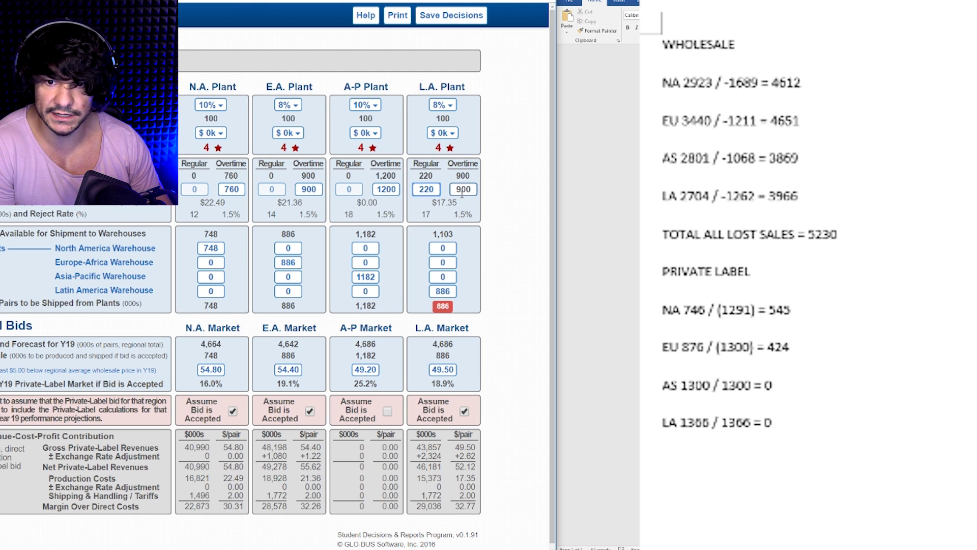
{"action": "mouse_move", "coordinate": [443, 306]}
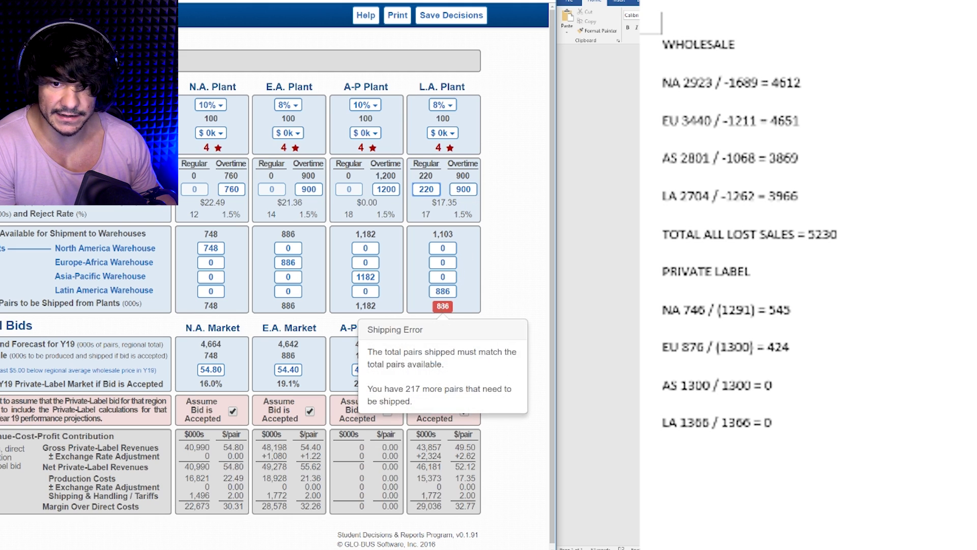
Set the L.A. plant's private-label shipment to Latin America to 1103 thousand pairs and assume the A-P market bid is accepted.
{"action": "double_click", "coordinate": [432, 290]}
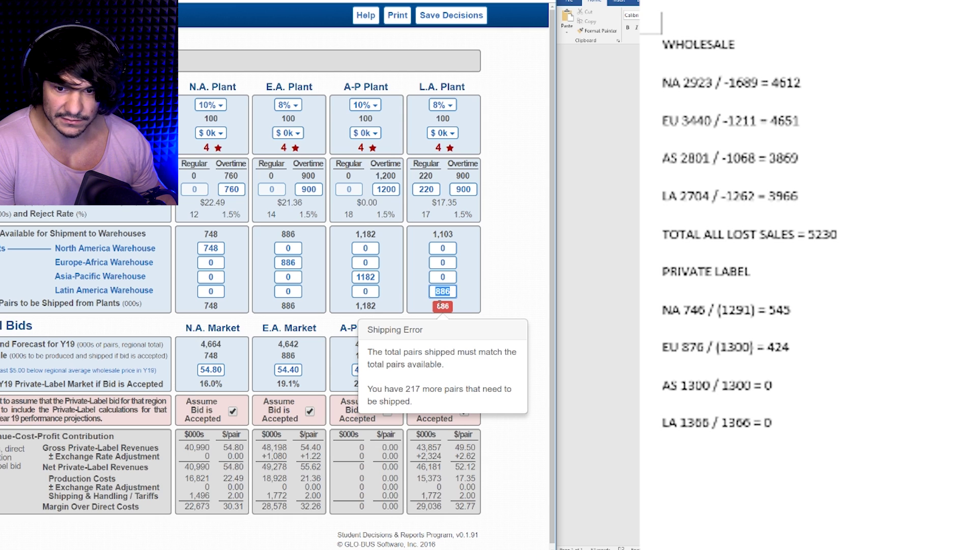
{"action": "type", "text": "1103"}
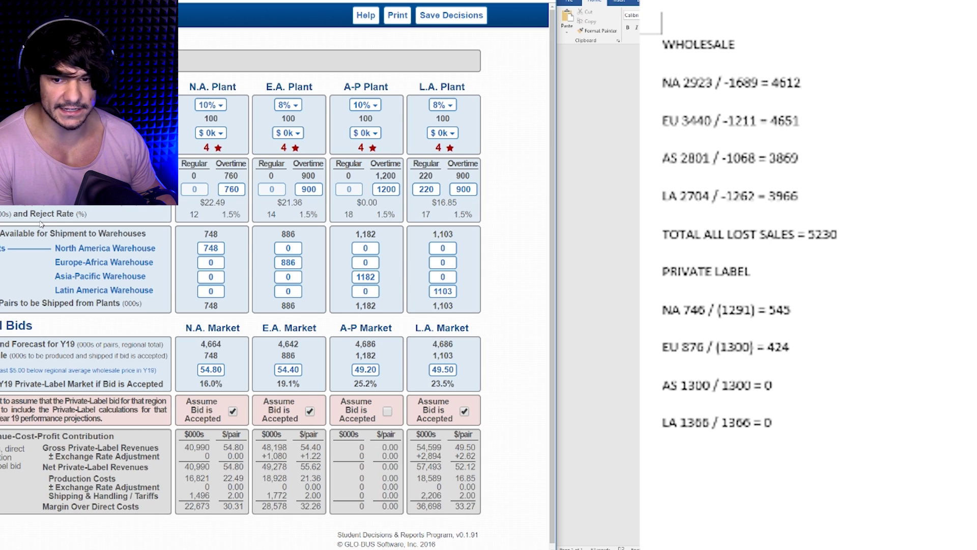
{"action": "left_click", "coordinate": [387, 410]}
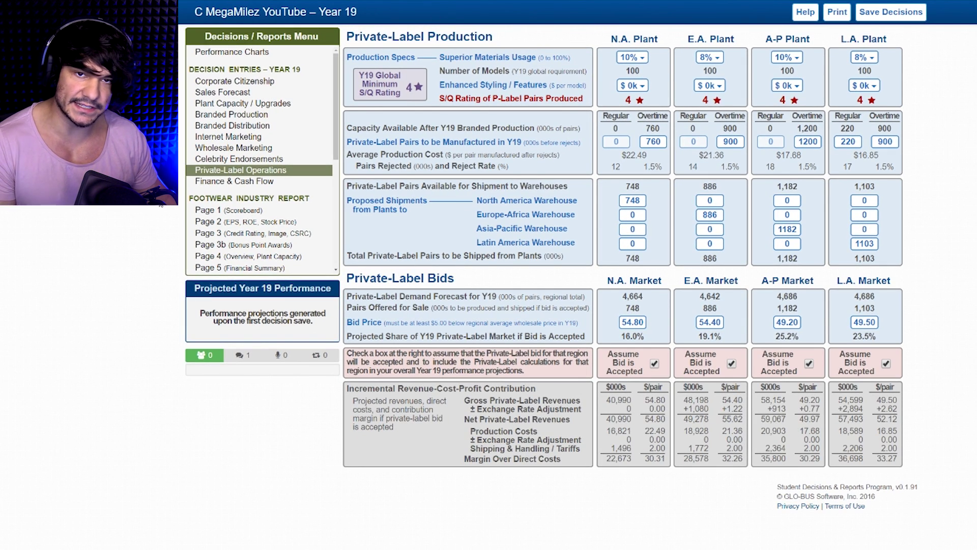
Examine the Asia-Pacific market snapshot for Year 18, especially the maximum bid price in the private-label segment.
{"action": "scroll", "coordinate": [246, 218], "scroll_direction": "down", "scroll_amount": 3}
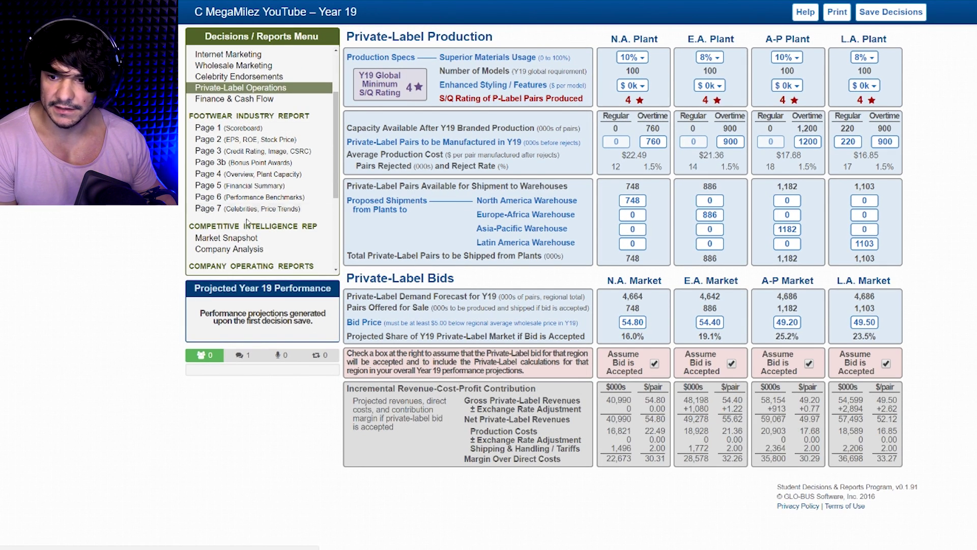
{"action": "left_click", "coordinate": [229, 249]}
{"action": "left_click", "coordinate": [226, 237]}
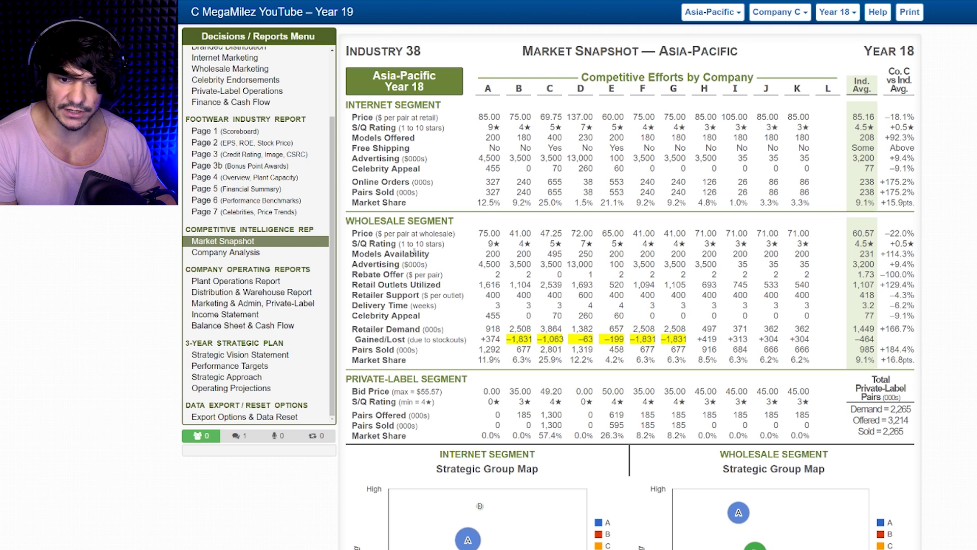
{"action": "scroll", "coordinate": [594, 368], "scroll_direction": "down", "scroll_amount": 3}
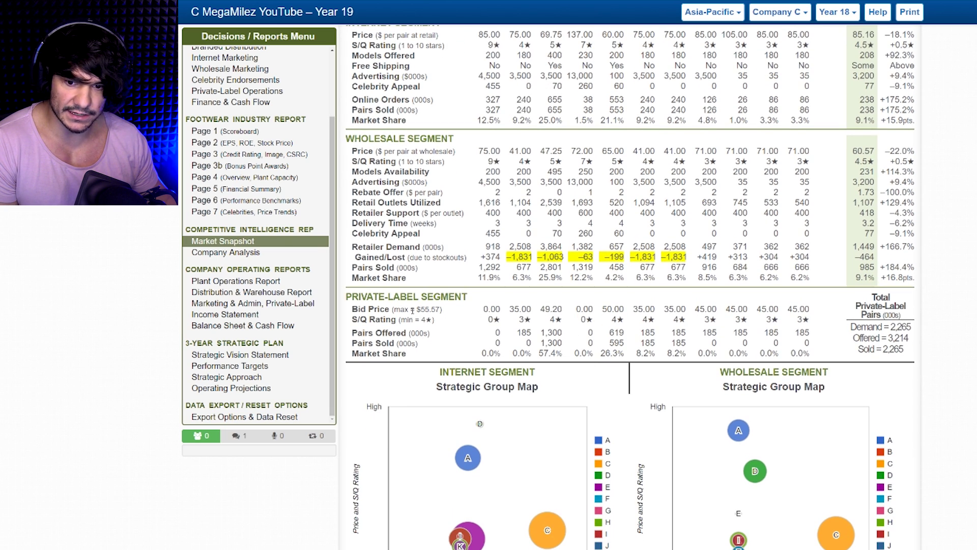
{"action": "left_click_drag", "start_coordinate": [440, 309], "coordinate": [395, 310]}
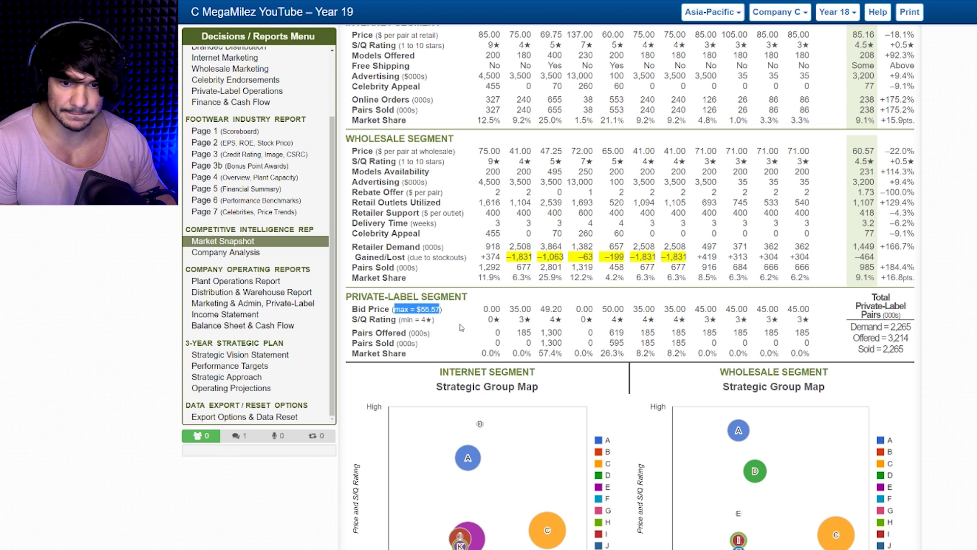
{"action": "scroll", "coordinate": [446, 341], "scroll_direction": "up", "scroll_amount": 2}
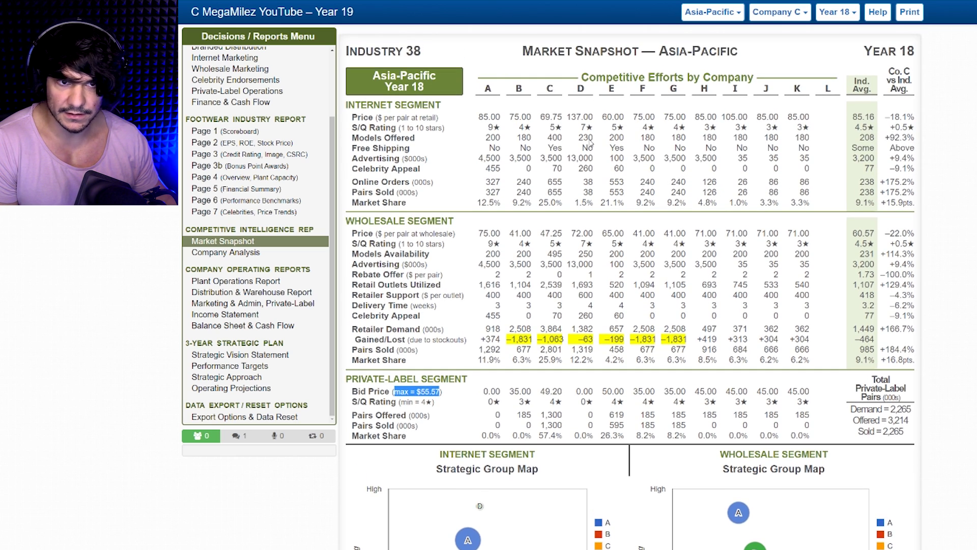
Using the North America snapshot, extend the Word private-label notes: NA 60.52 = 55.52, EU 60.48 = 55.48, AS 55.75 = 50.75, LA 56.07 = 51.07.
{"action": "left_click", "coordinate": [693, 14]}
{"action": "left_click", "coordinate": [705, 34]}
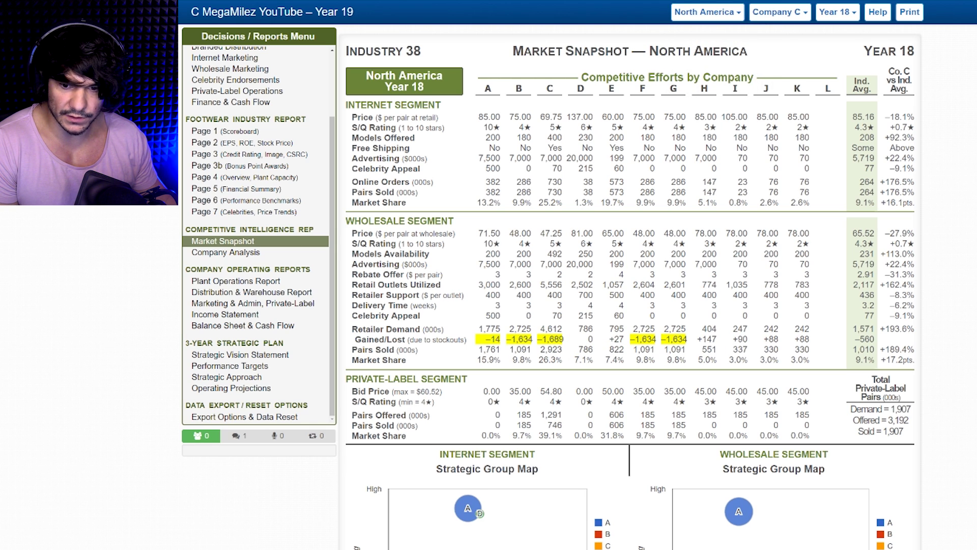
{"action": "left_click_drag", "start_coordinate": [357, 1], "coordinate": [1, 224]}
{"action": "left_click", "coordinate": [807, 295]}
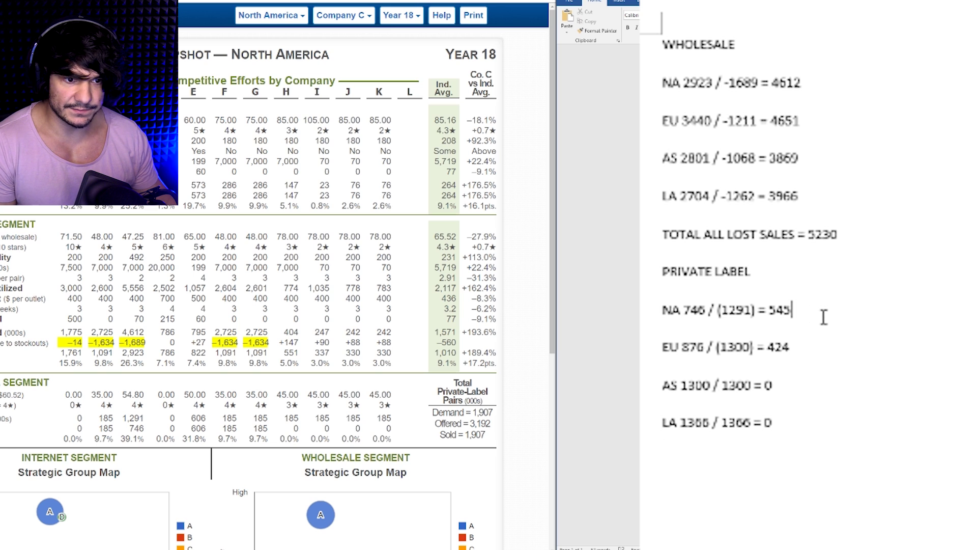
{"action": "left_click", "coordinate": [836, 232]}
{"action": "type", "text": "-"}
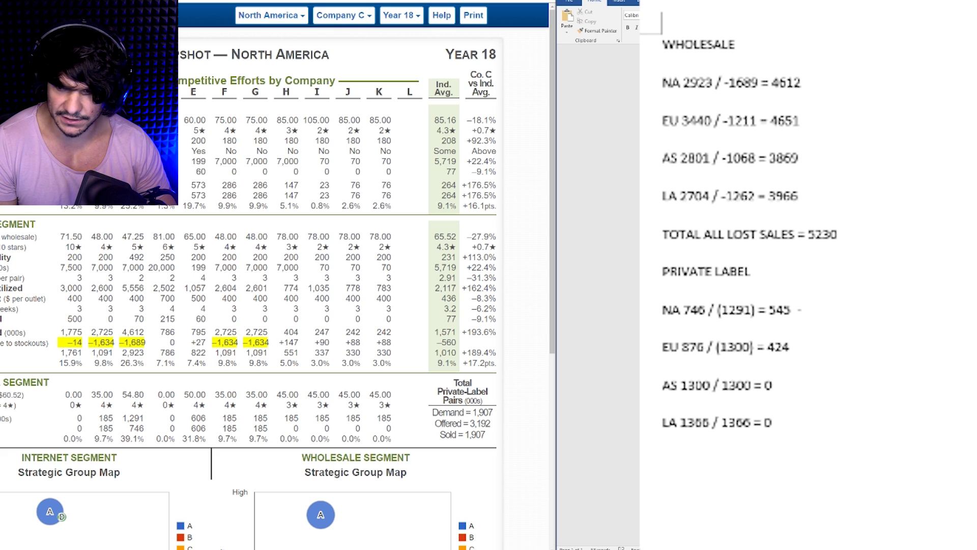
{"action": "type", "text": "60.52"}
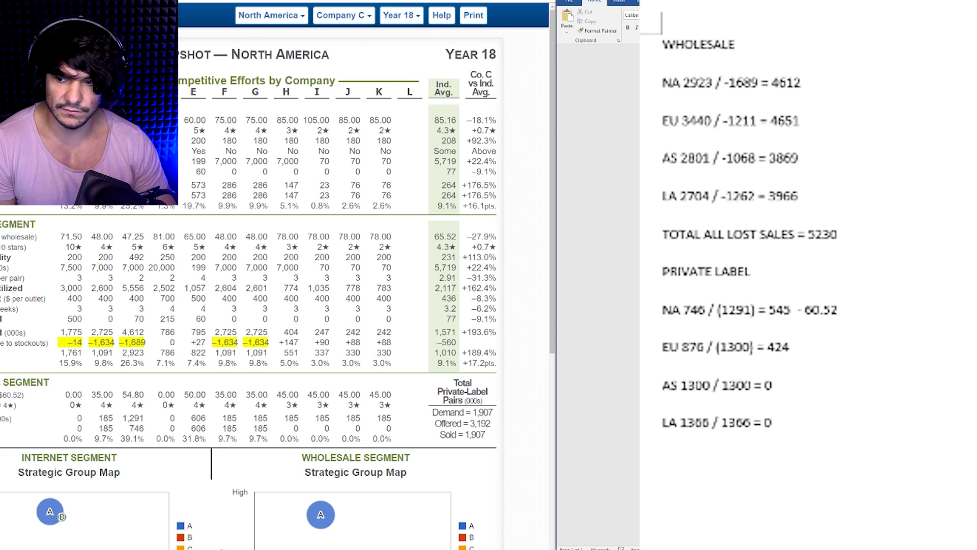
{"action": "key", "text": "Down"}
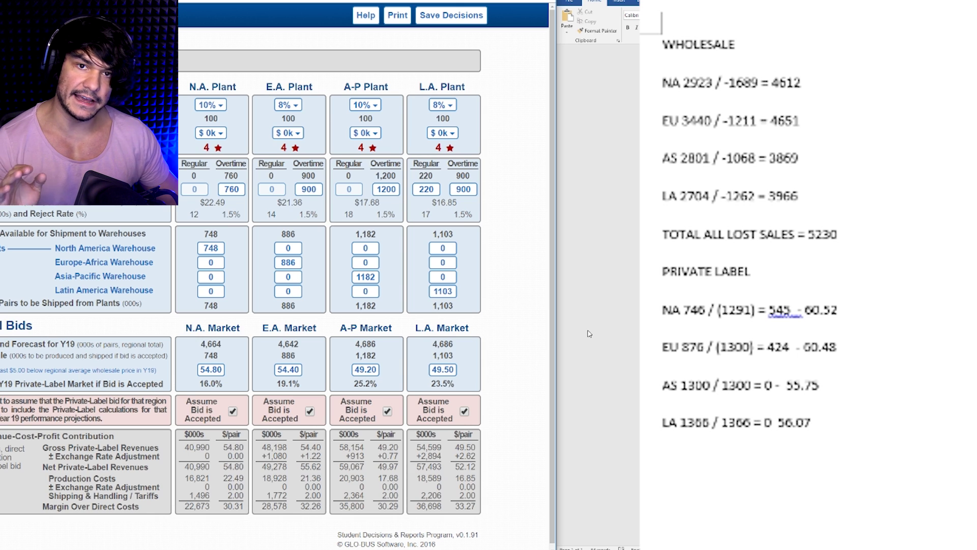
{"action": "left_click", "coordinate": [881, 313]}
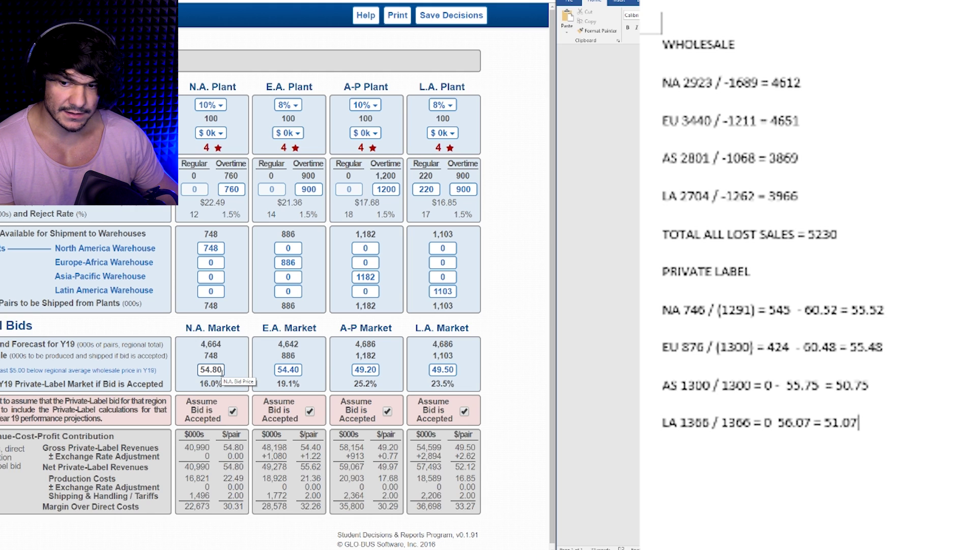
Set the private-label bid prices to 55.25 for the N.A. market and 55.20 for the E.A. market.
{"action": "left_click_drag", "start_coordinate": [222, 373], "coordinate": [189, 377]}
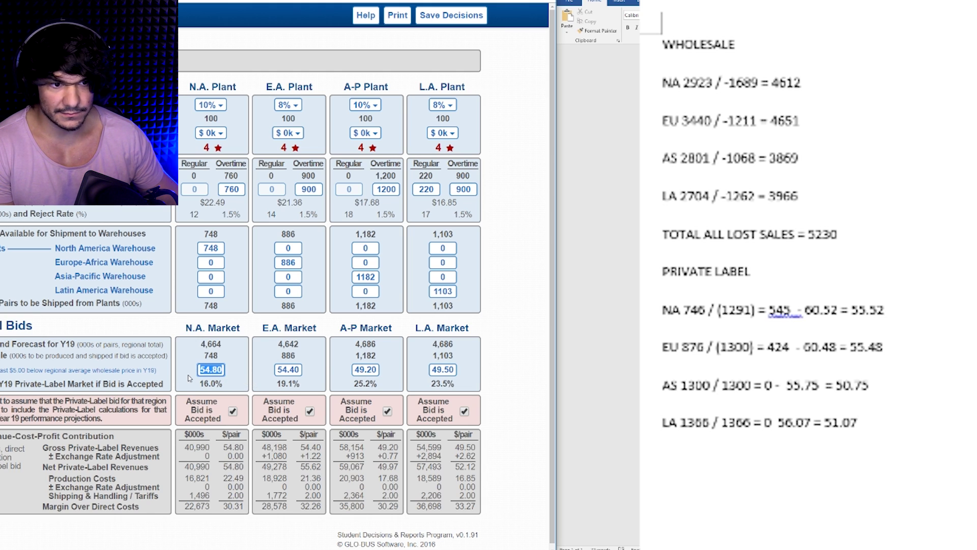
{"action": "type", "text": "55.25"}
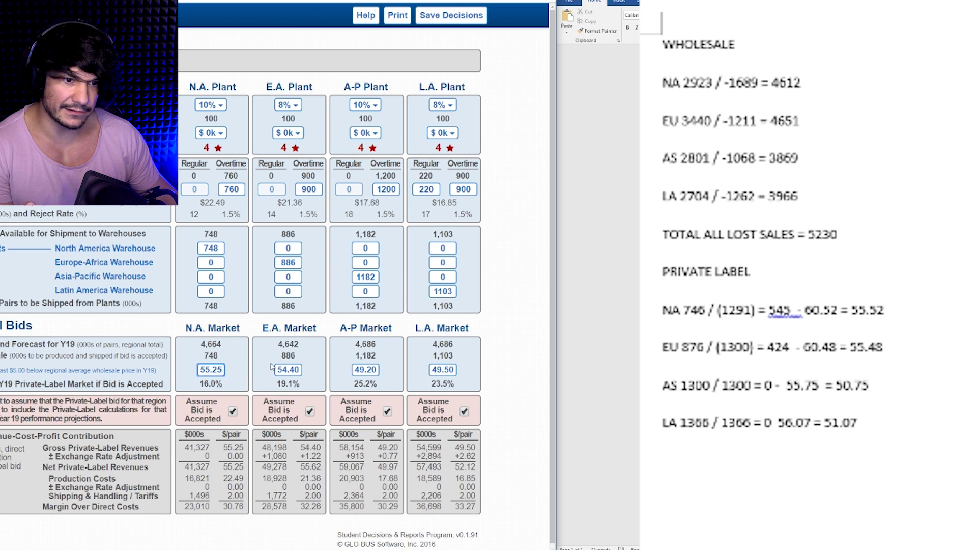
{"action": "left_click_drag", "start_coordinate": [275, 368], "coordinate": [328, 374]}
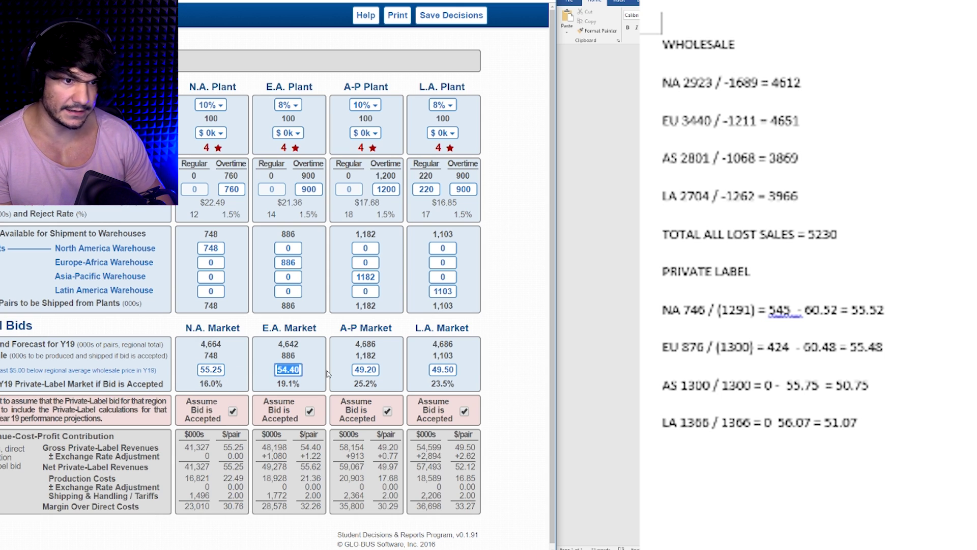
{"action": "type", "text": "55"}
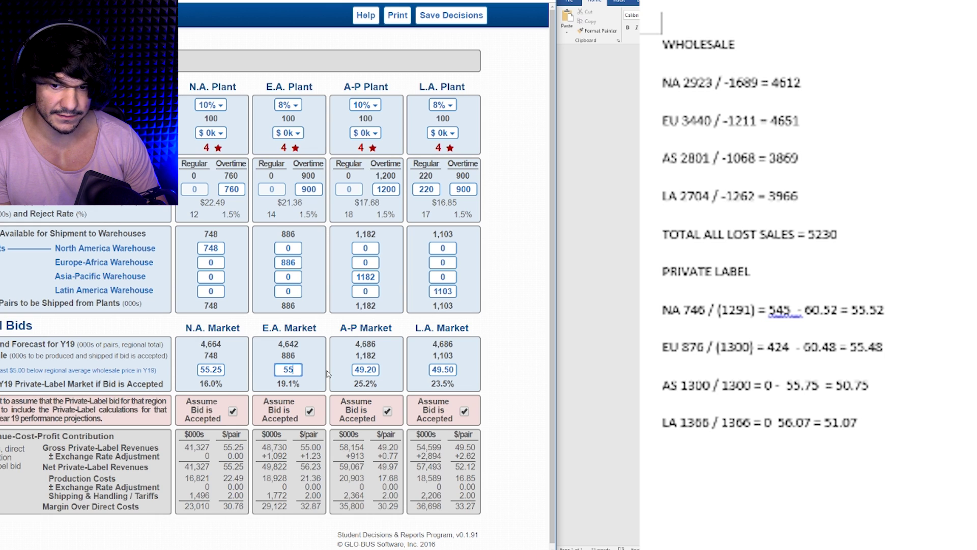
{"action": "type", "text": ".2"}
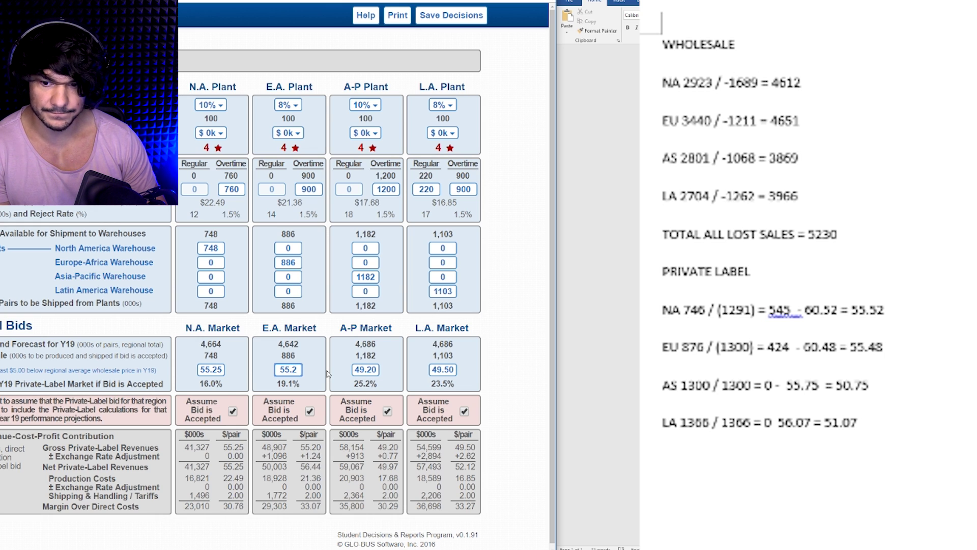
Set the private-label bid prices to 50.49 for the A-P market and 50.75 for the L.A. market.
{"action": "left_click", "coordinate": [354, 370]}
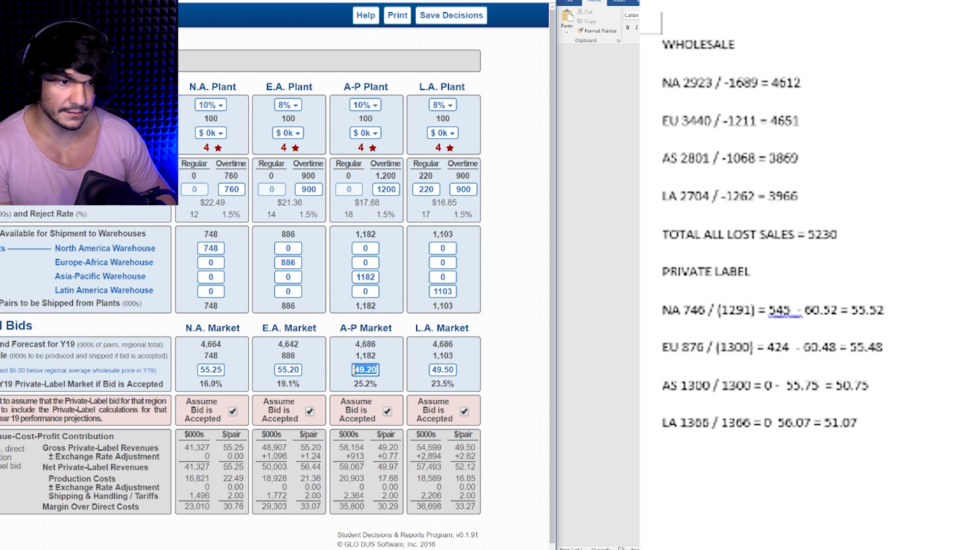
{"action": "type", "text": "50."}
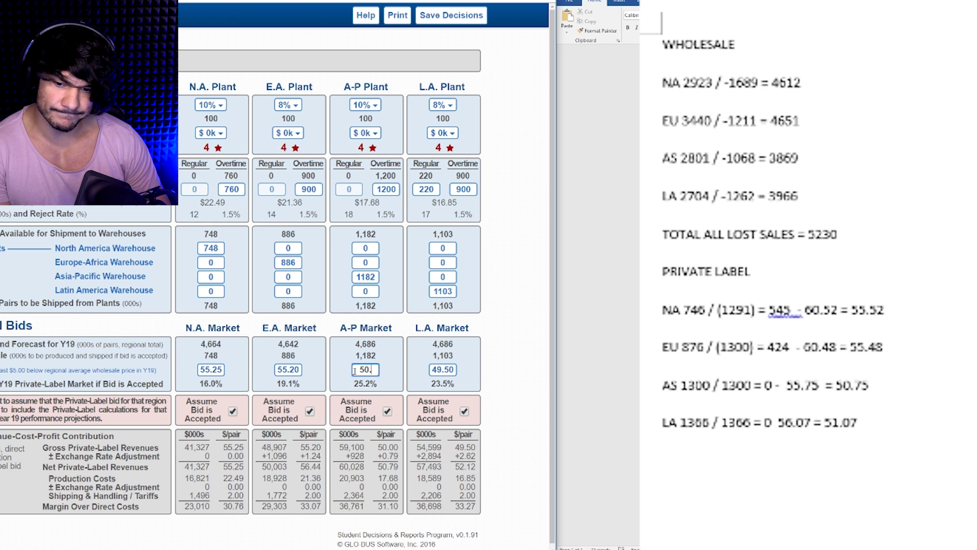
{"action": "type", "text": "49"}
{"action": "left_click", "coordinate": [450, 374]}
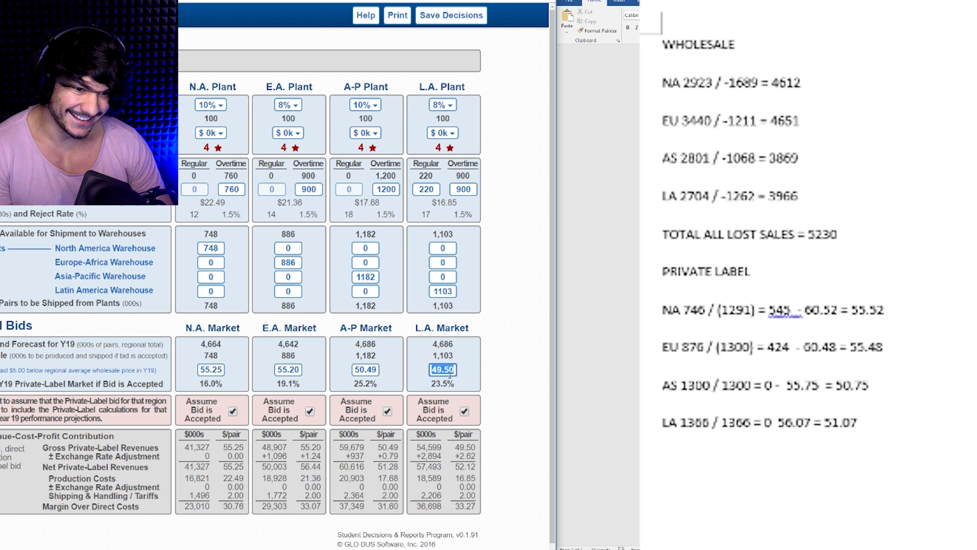
{"action": "type", "text": "51."}
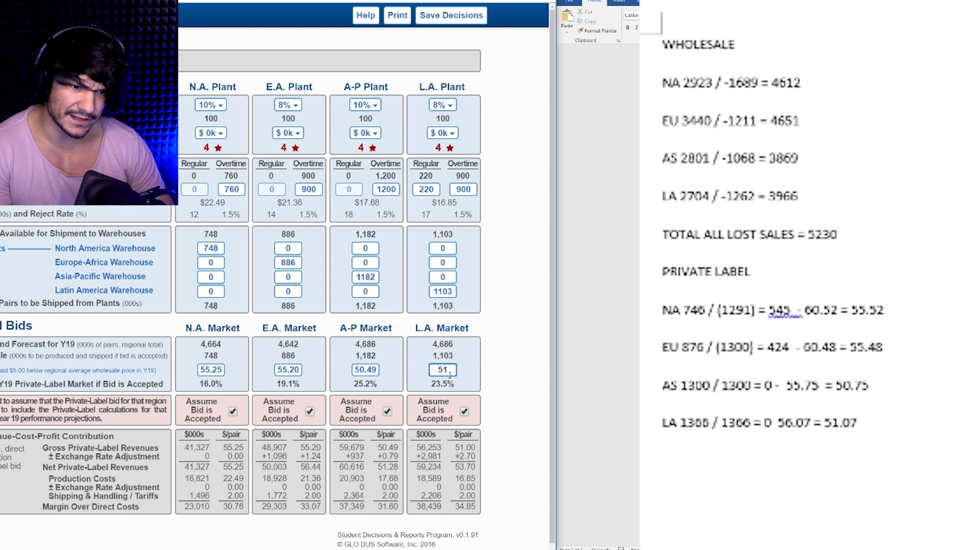
{"action": "key", "text": "BackSpace"}
{"action": "key", "text": "BackSpace"}
{"action": "type", "text": "0"}
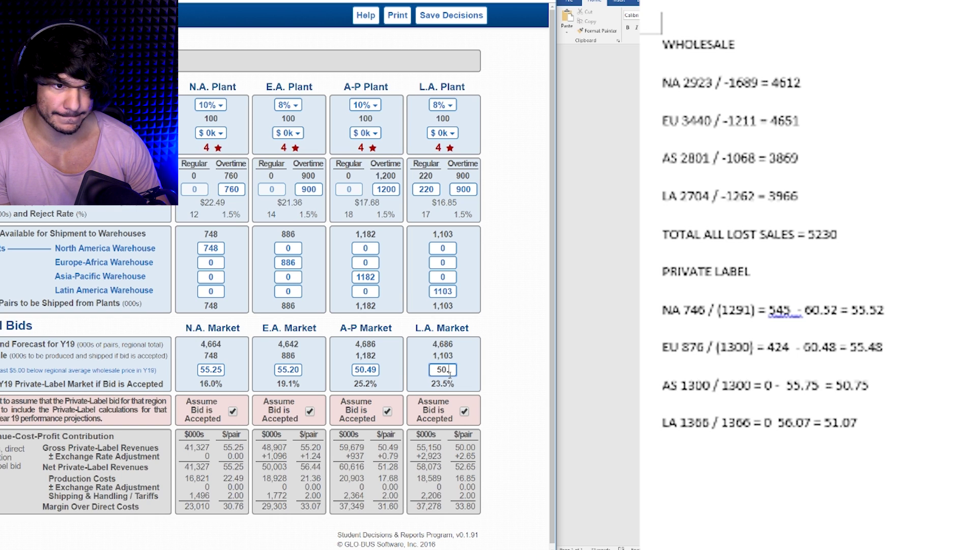
{"action": "type", "text": "75"}
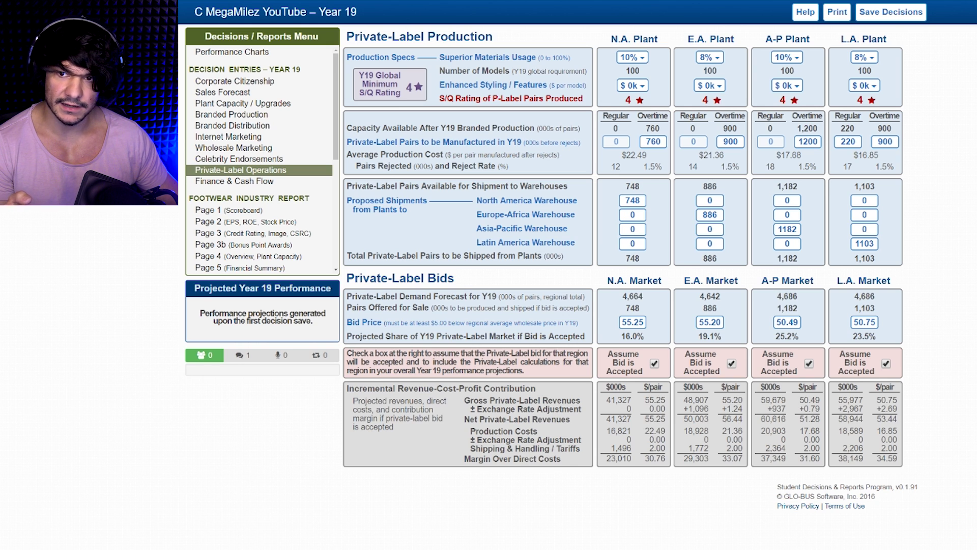
In the corporate citizenship decisions, raise the energy efficiency initiatives spending to $800.
{"action": "left_click", "coordinate": [234, 81]}
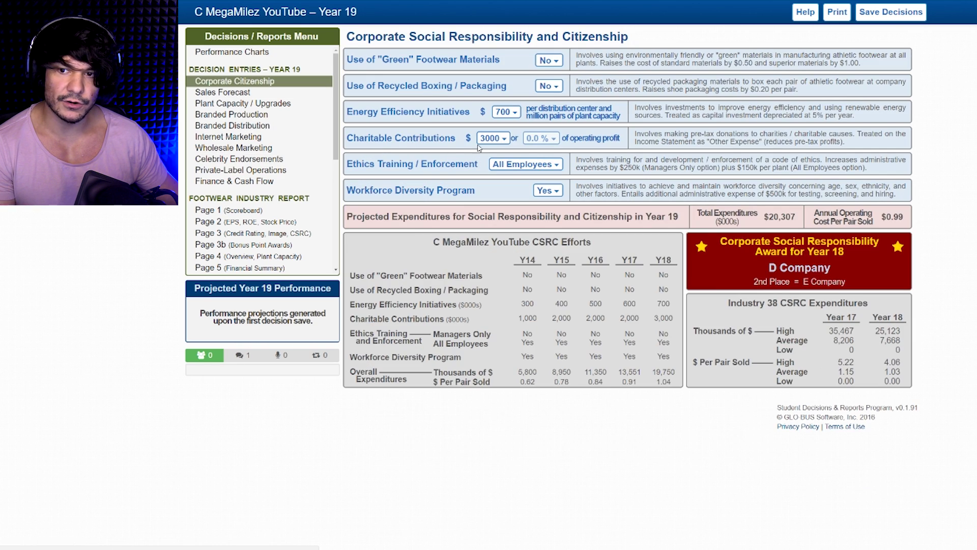
{"action": "left_click", "coordinate": [501, 112]}
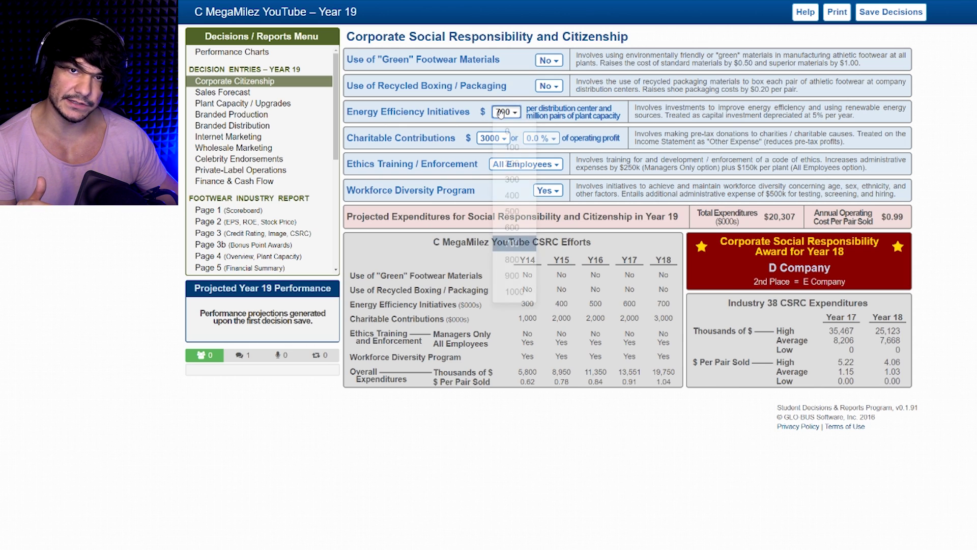
{"action": "left_click", "coordinate": [510, 260]}
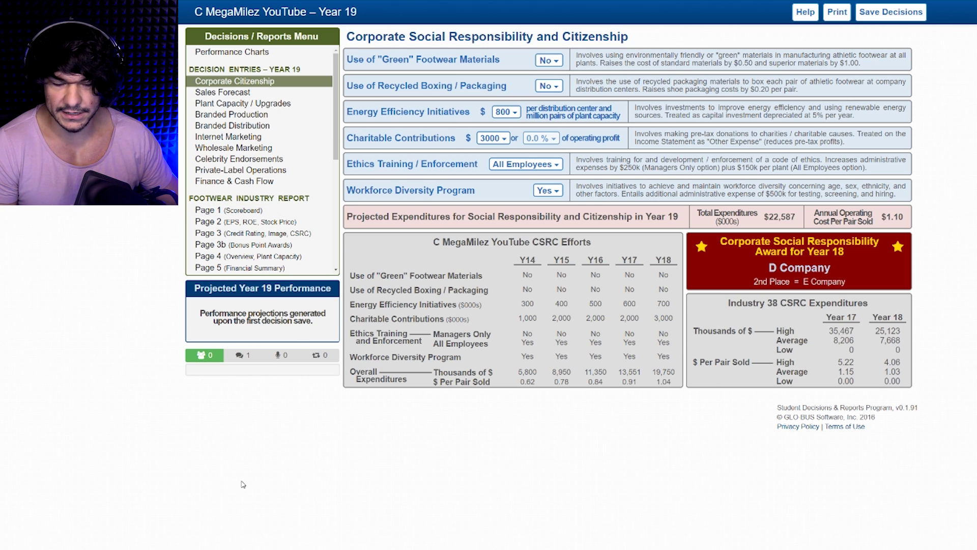
Compare the total lost sales in the Word notes with the branded distribution and the plants' current regular production capacity.
{"action": "key", "text": "alt+Tab"}
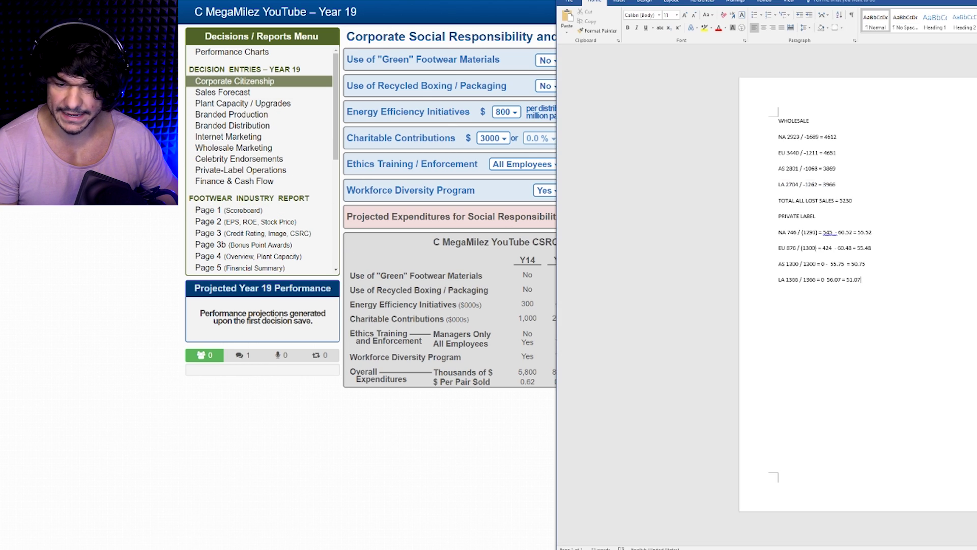
{"action": "double_click", "coordinate": [853, 198]}
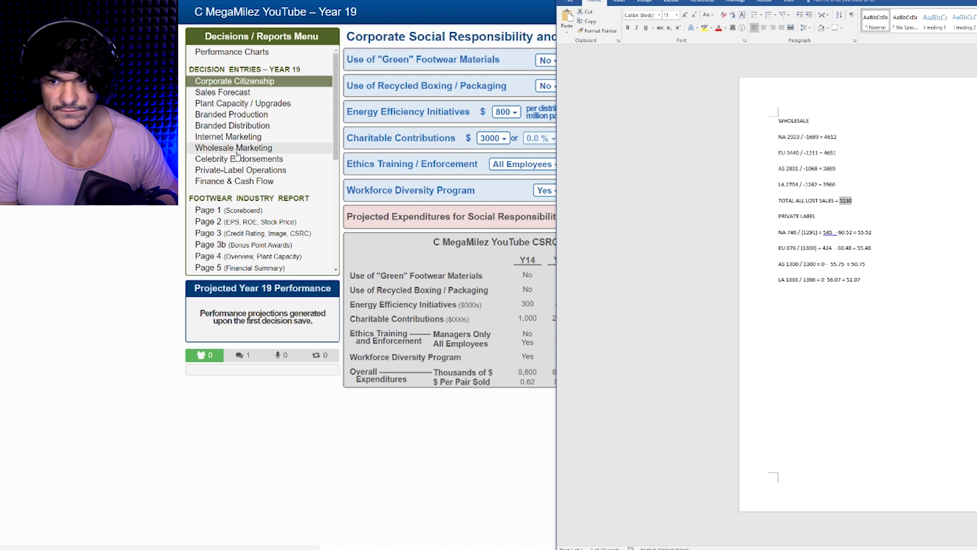
{"action": "left_click", "coordinate": [236, 127]}
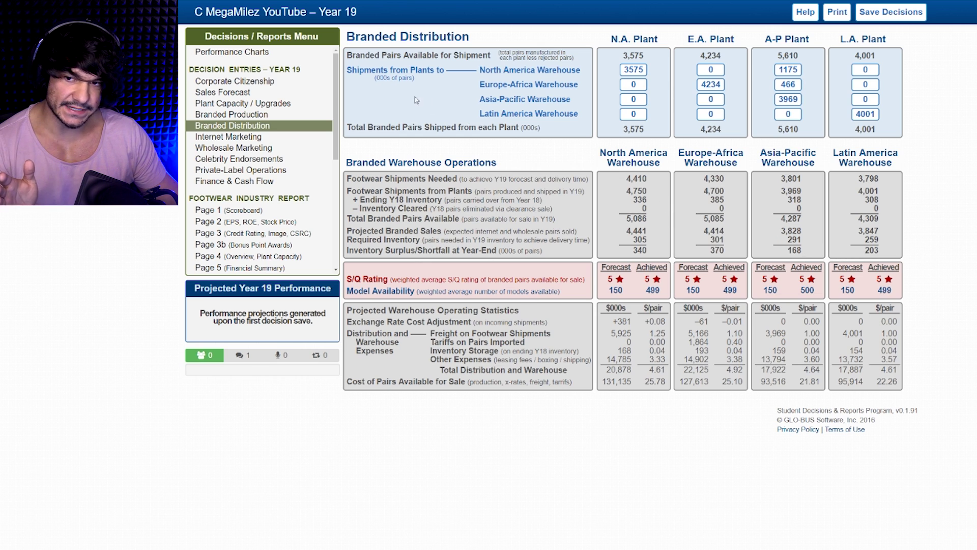
{"action": "left_click", "coordinate": [275, 105]}
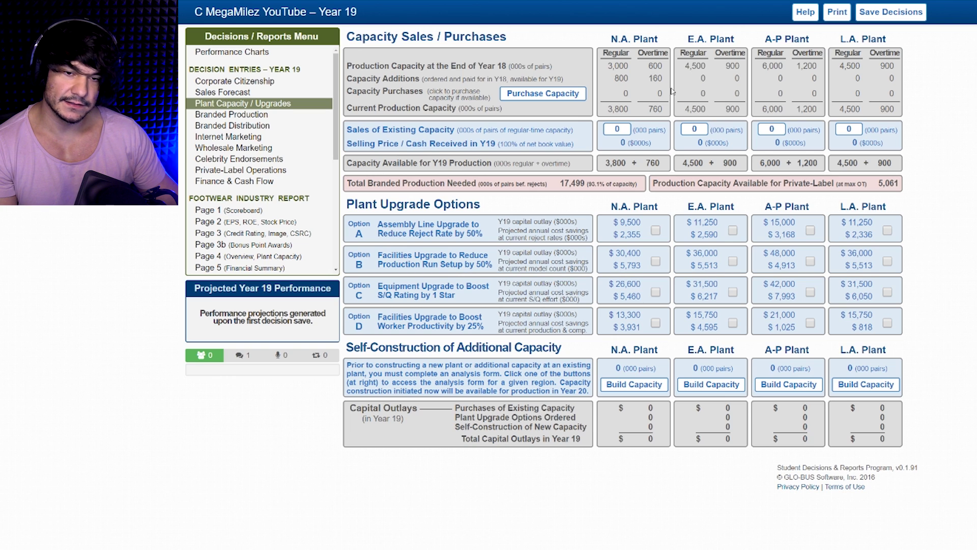
{"action": "left_click_drag", "start_coordinate": [762, 109], "coordinate": [783, 109]}
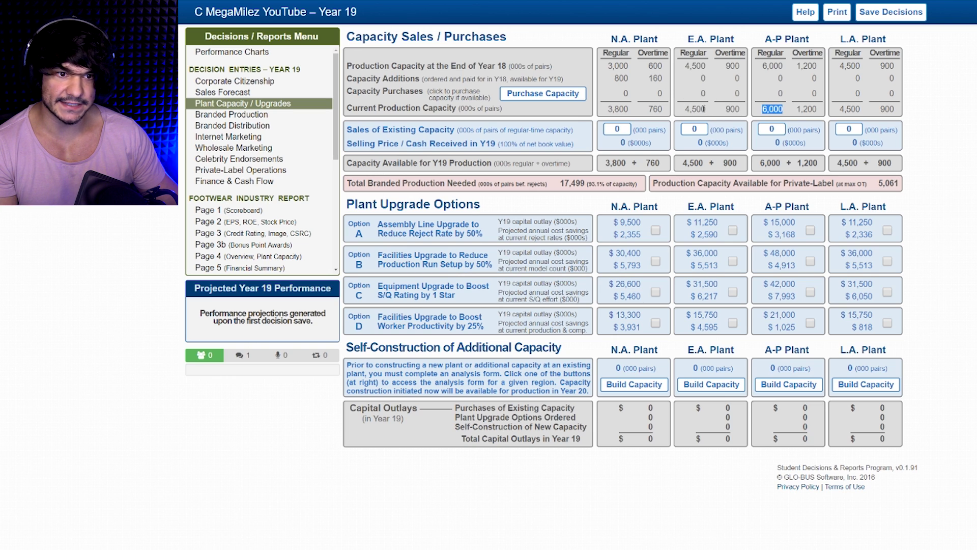
{"action": "left_click_drag", "start_coordinate": [681, 109], "coordinate": [707, 108]}
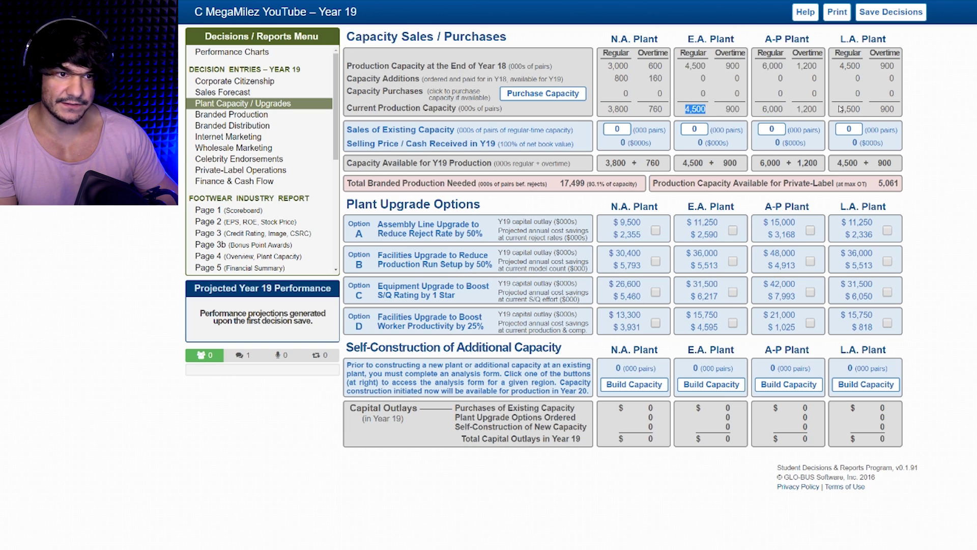
{"action": "left_click_drag", "start_coordinate": [609, 109], "coordinate": [629, 108]}
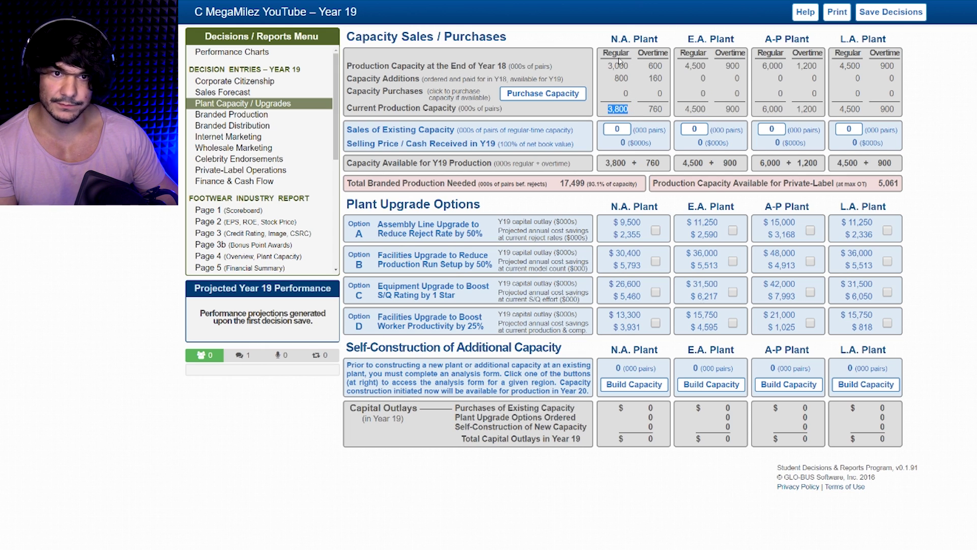
{"action": "left_click", "coordinate": [644, 127]}
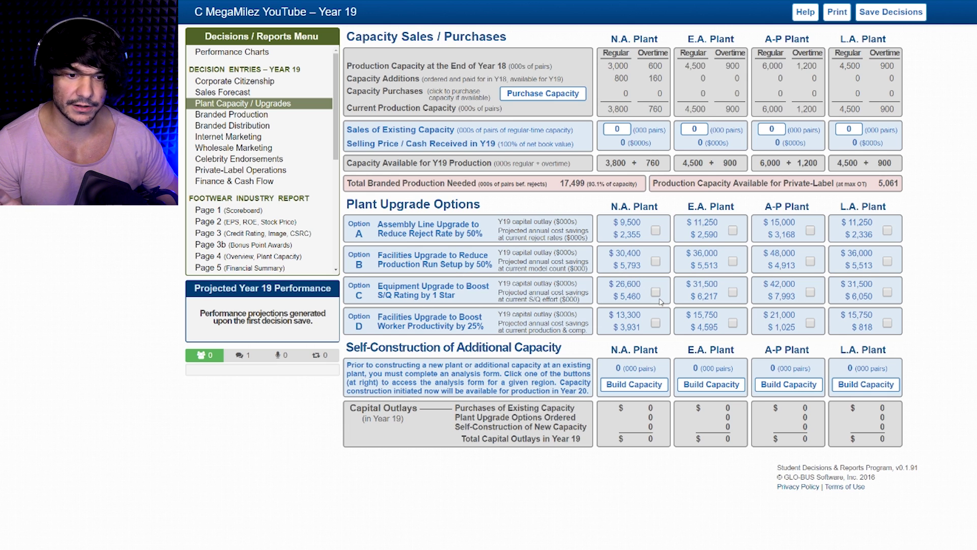
For new North America plant capacity, assume capacity utilization of 120% in the optimistic, 105% in the expected and 90% in the pessimistic case.
{"action": "left_click", "coordinate": [634, 384]}
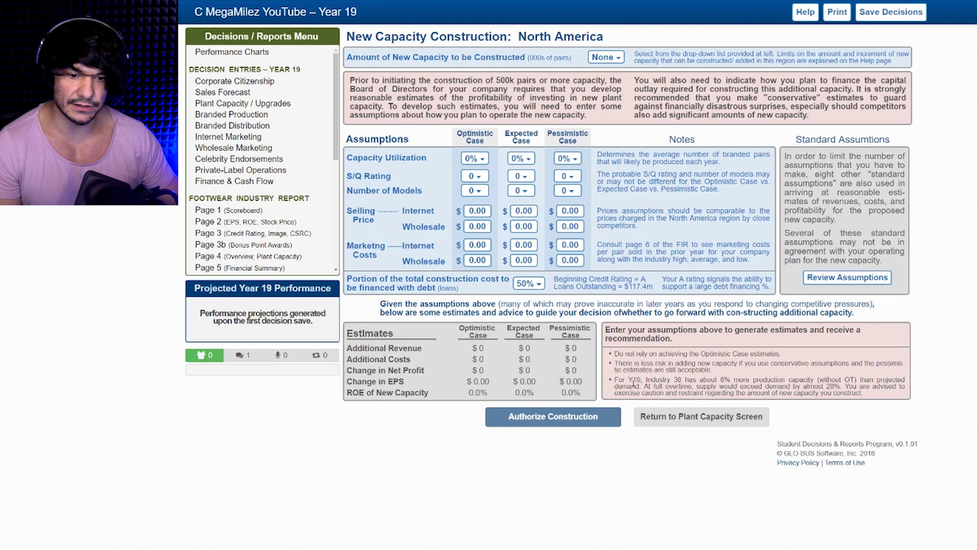
{"action": "left_click", "coordinate": [474, 158]}
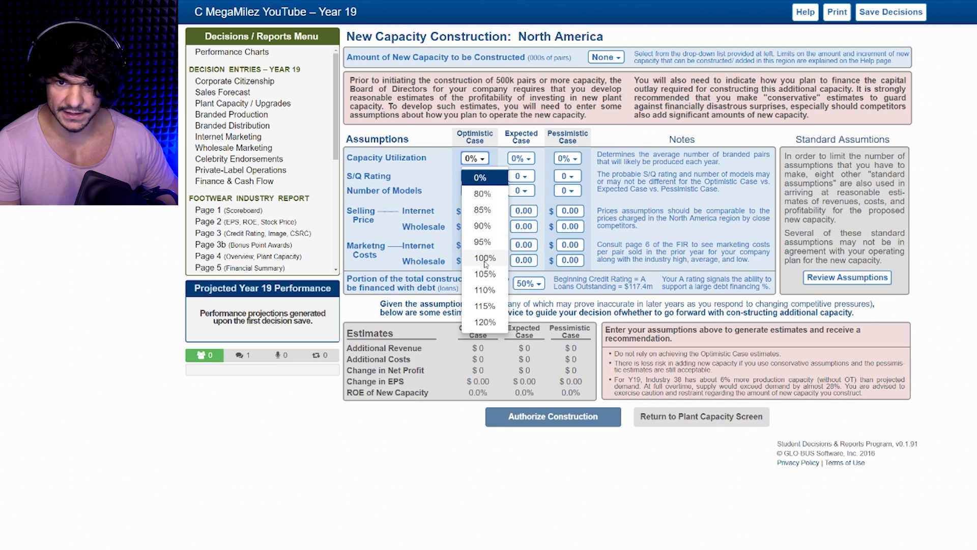
{"action": "left_click", "coordinate": [484, 322]}
{"action": "left_click", "coordinate": [521, 159]}
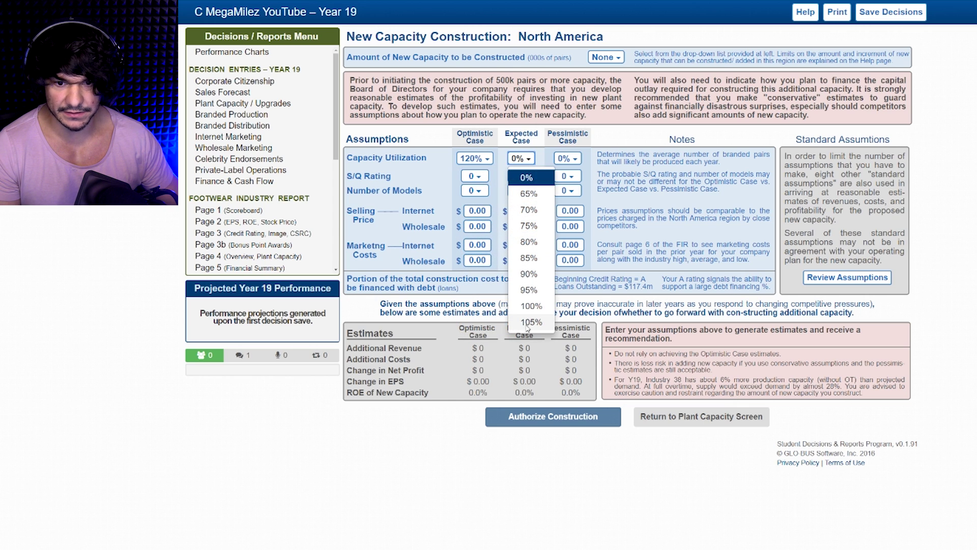
{"action": "left_click", "coordinate": [530, 274]}
{"action": "left_click", "coordinate": [566, 162]}
{"action": "left_click", "coordinate": [567, 226]}
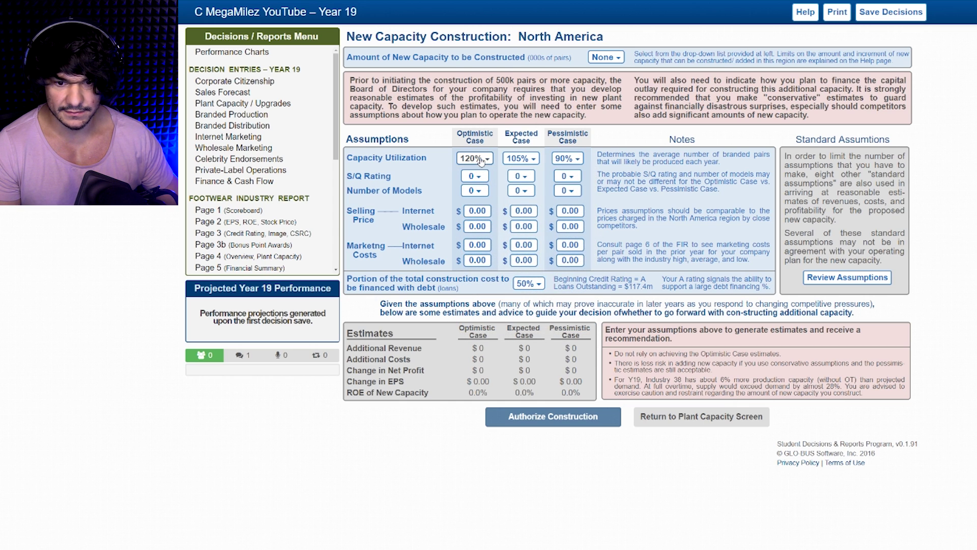
Set the assumed S/Q rating of the new North America capacity to 5 in the optimistic, expected and pessimistic cases.
{"action": "left_click", "coordinate": [476, 176]}
{"action": "left_click", "coordinate": [475, 275]}
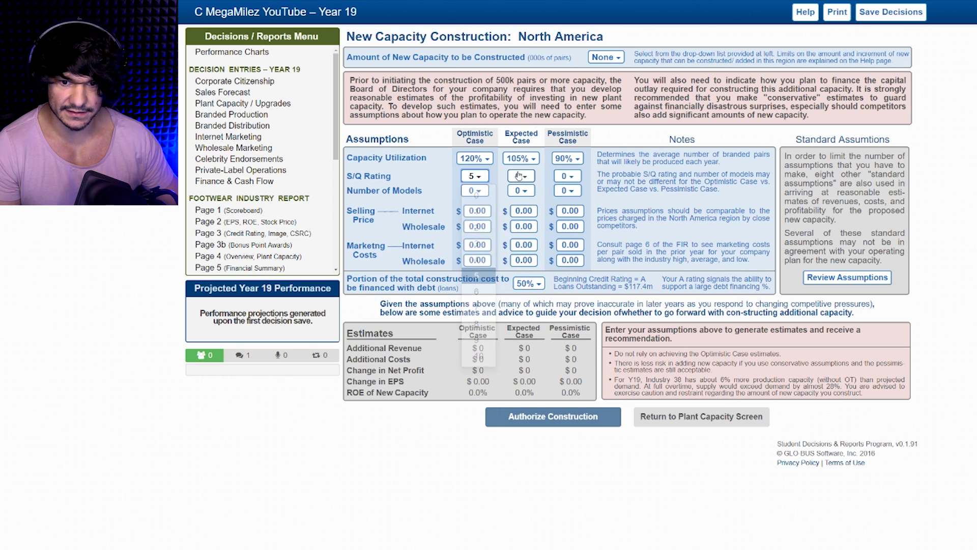
{"action": "left_click", "coordinate": [521, 176]}
{"action": "left_click", "coordinate": [523, 275]}
{"action": "left_click", "coordinate": [567, 176]}
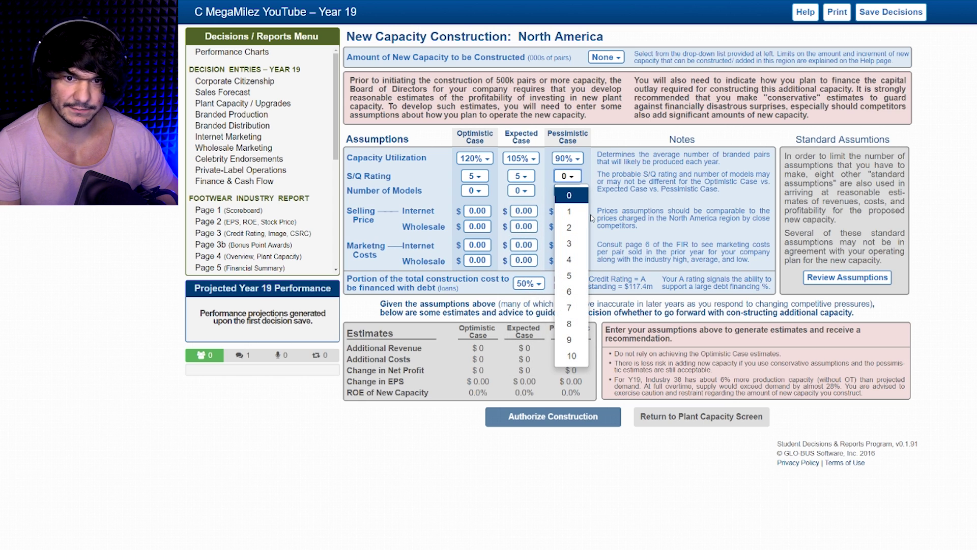
{"action": "left_click", "coordinate": [569, 275]}
Set the assumed number of models for the new North America capacity to 500 in the optimistic, expected and pessimistic cases.
{"action": "left_click", "coordinate": [475, 191]}
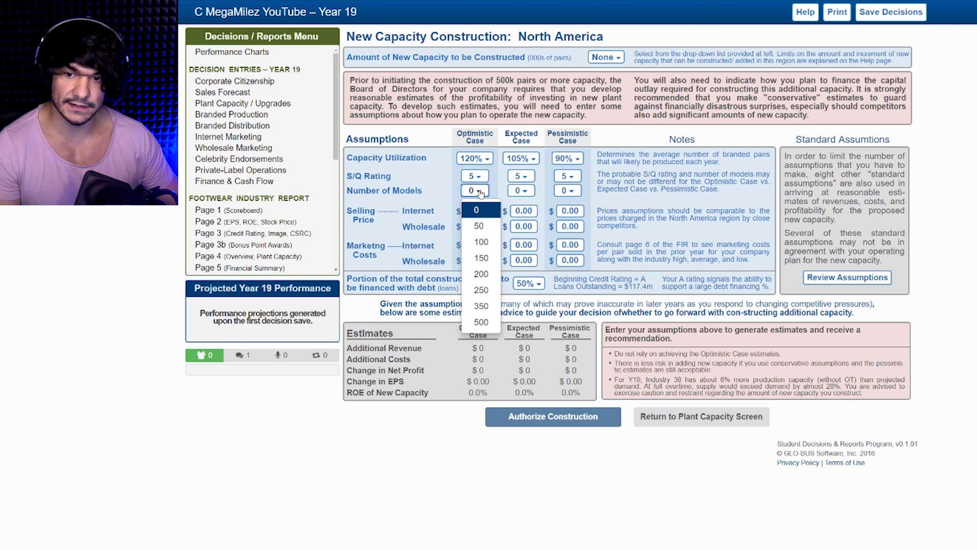
{"action": "left_click", "coordinate": [482, 305]}
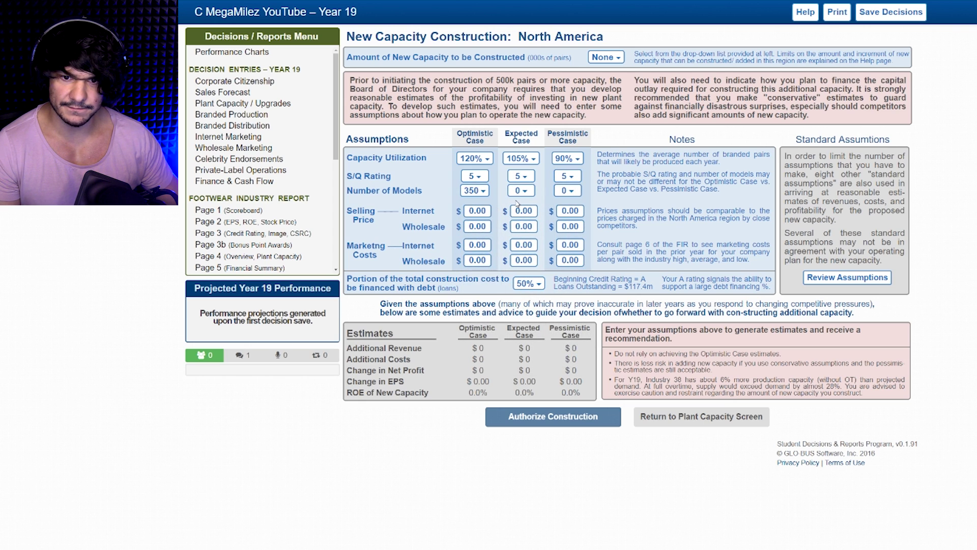
{"action": "left_click", "coordinate": [474, 191]}
{"action": "left_click", "coordinate": [479, 322]}
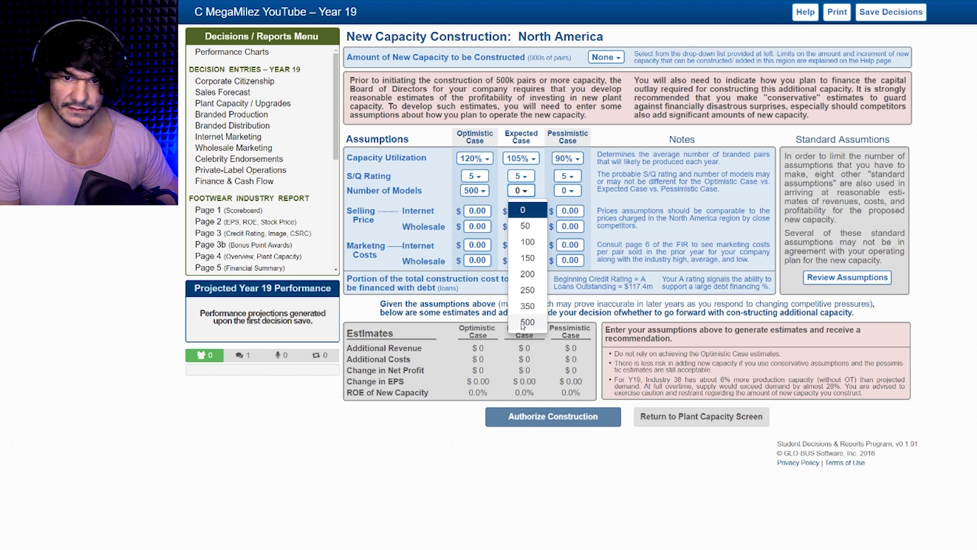
{"action": "left_click", "coordinate": [527, 322]}
{"action": "left_click", "coordinate": [567, 190]}
{"action": "left_click", "coordinate": [566, 323]}
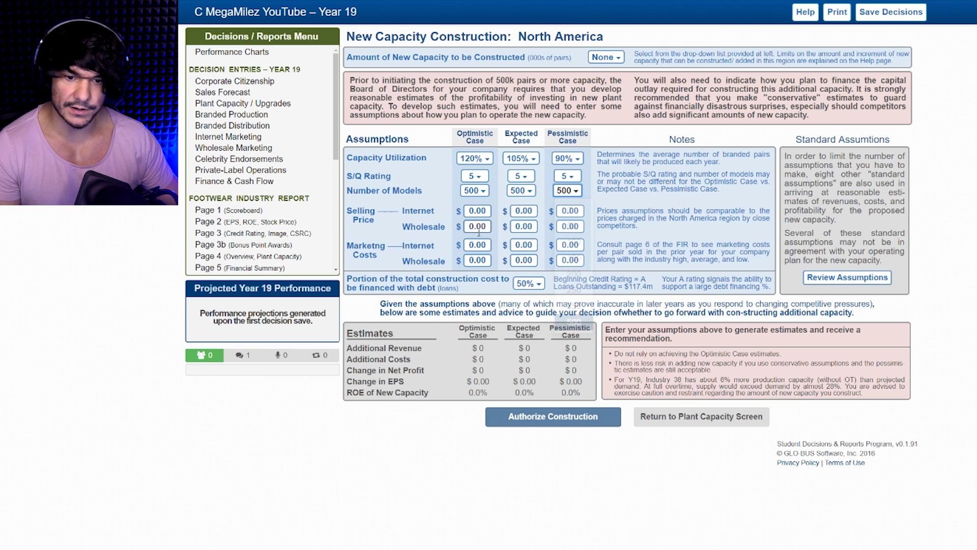
For the optimistic case, set the assumed Internet selling price to $72 and the wholesale selling price to $49.
{"action": "left_click", "coordinate": [480, 214]}
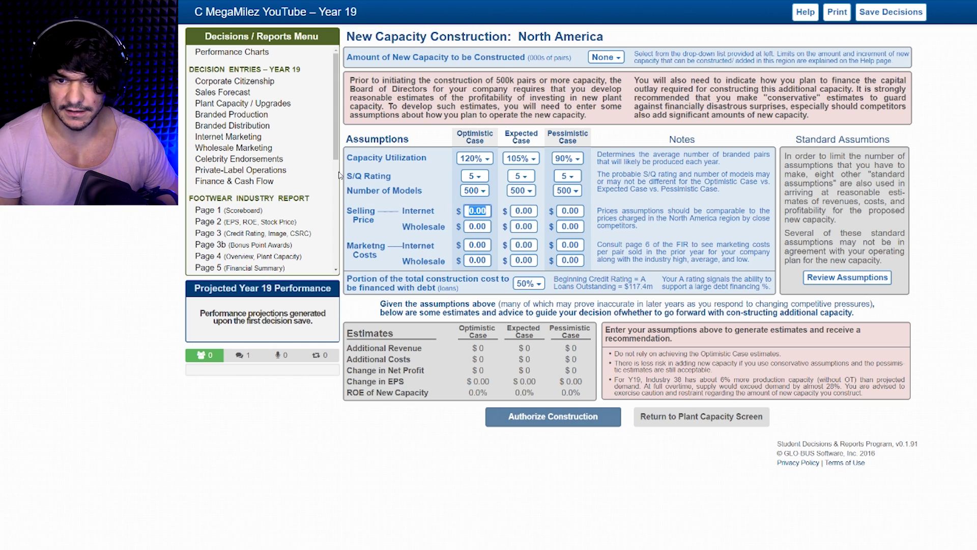
{"action": "left_click", "coordinate": [256, 137]}
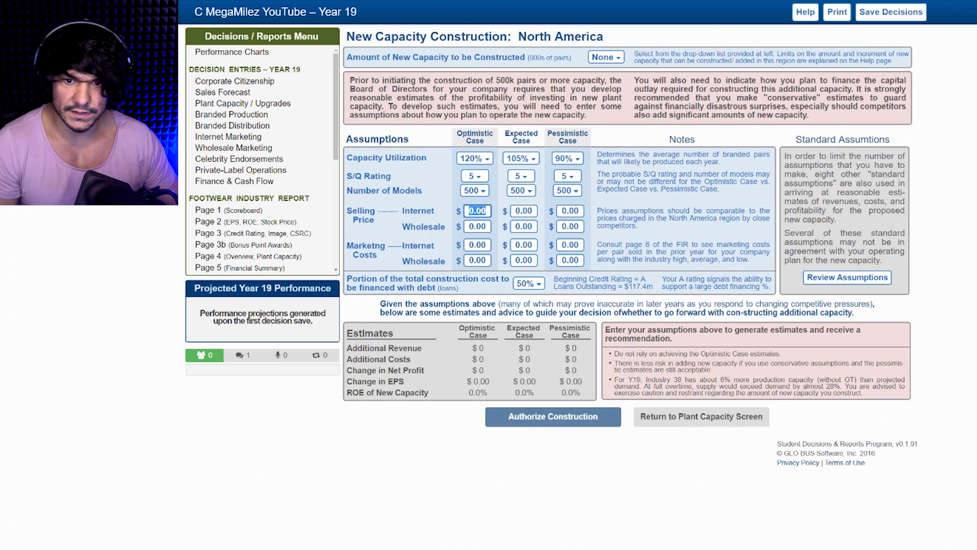
{"action": "type", "text": "72"}
{"action": "key", "text": "Tab"}
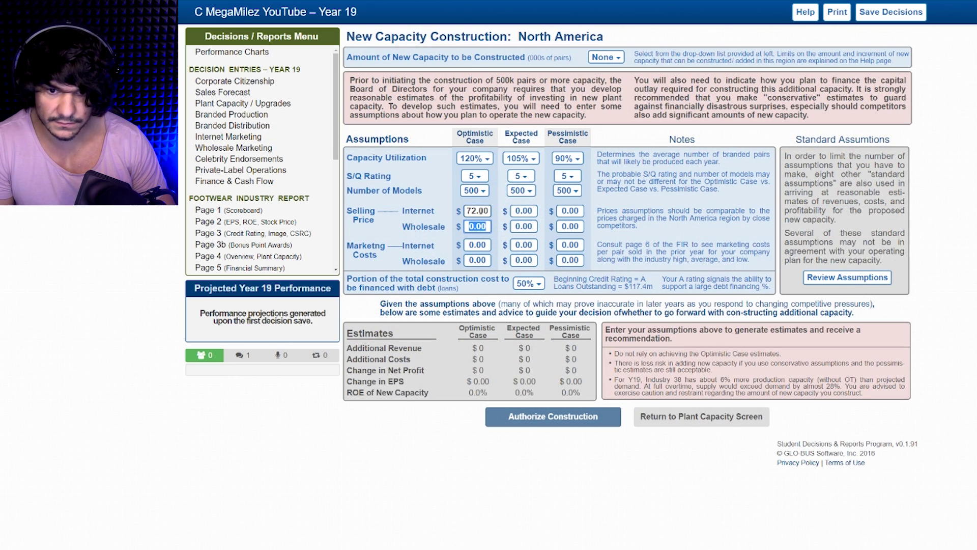
{"action": "type", "text": "49"}
{"action": "key", "text": "Tab"}
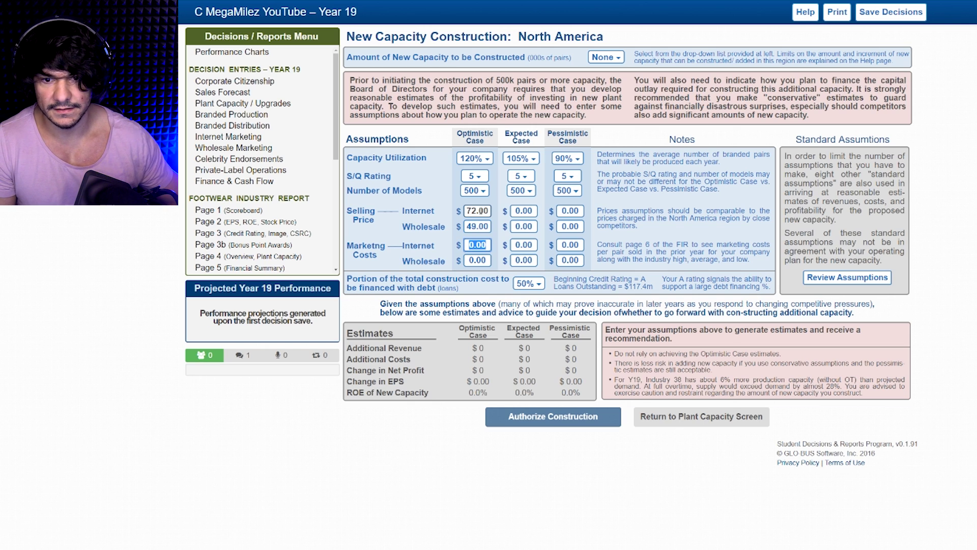
Set the optimistic case's assumed marketing costs to $6 for Internet and $3 for wholesale.
{"action": "type", "text": "6"}
{"action": "key", "text": "Tab"}
{"action": "type", "text": "3"}
{"action": "key", "text": "Tab"}
{"action": "key", "text": "space"}
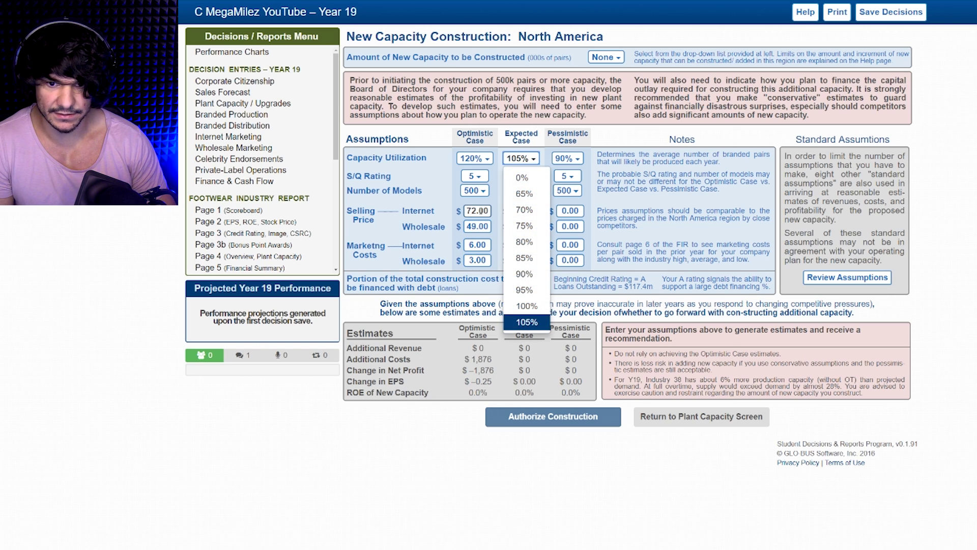
{"action": "key", "text": "Return"}
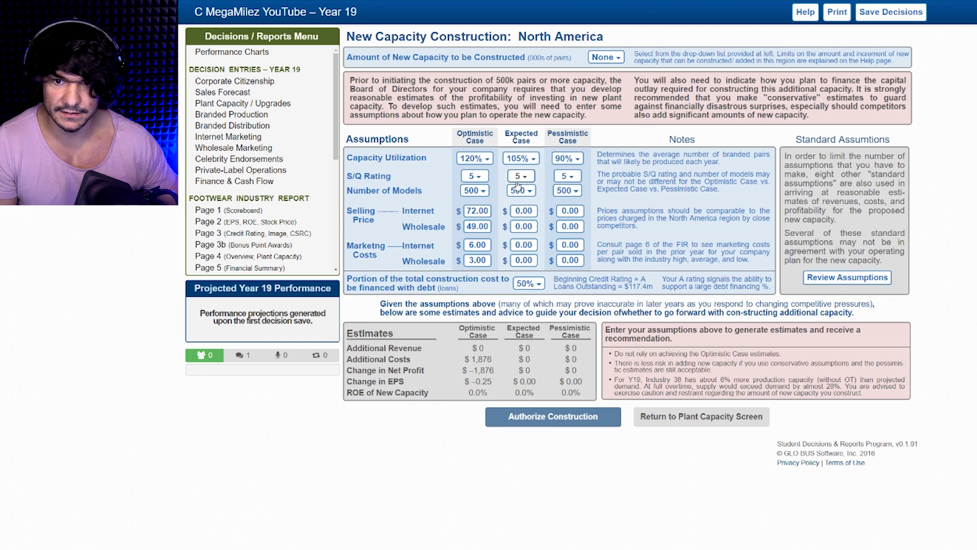
For the expected case, set the assumed Internet selling price to $72 and the wholesale selling price to $49.
{"action": "left_click", "coordinate": [520, 209]}
{"action": "type", "text": "72"}
{"action": "key", "text": "Tab"}
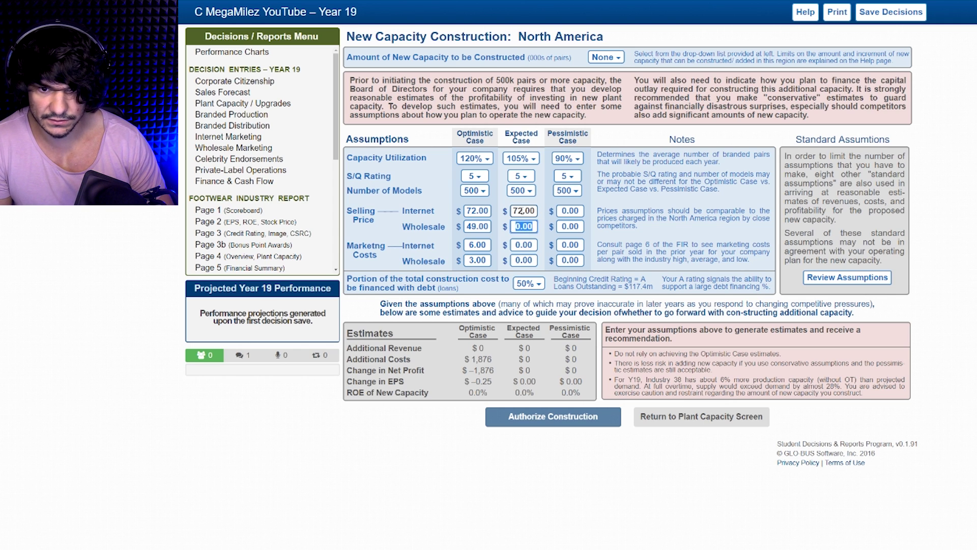
{"action": "type", "text": "49"}
{"action": "key", "text": "Tab"}
Set the expected case's assumed marketing costs to $6 for Internet and $3 for wholesale.
{"action": "type", "text": "6"}
{"action": "key", "text": "Tab"}
{"action": "type", "text": "3"}
{"action": "key", "text": "Tab"}
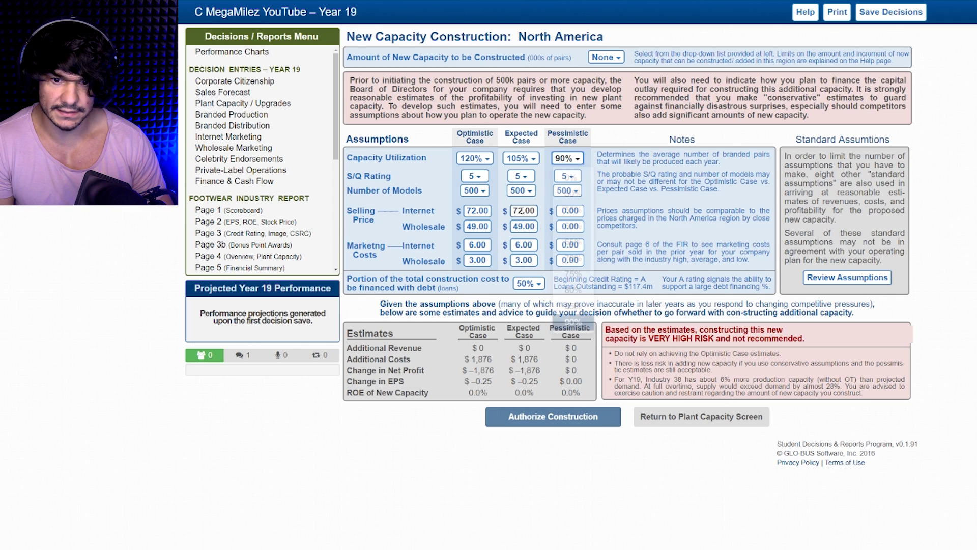
{"action": "key", "text": "space"}
{"action": "key", "text": "Return"}
For the pessimistic case, set the assumed Internet selling price to $72 and the wholesale selling price to $49.
{"action": "left_click", "coordinate": [569, 210]}
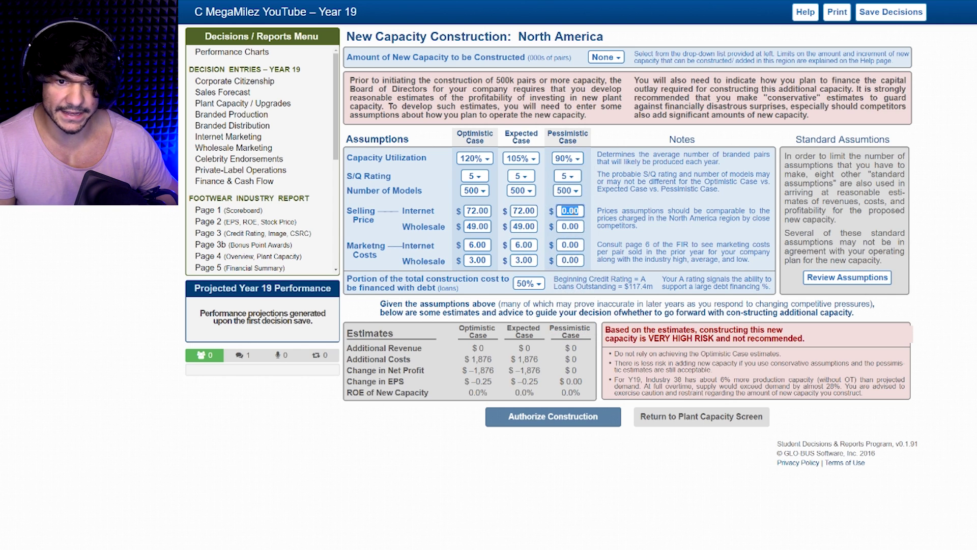
{"action": "type", "text": "74"}
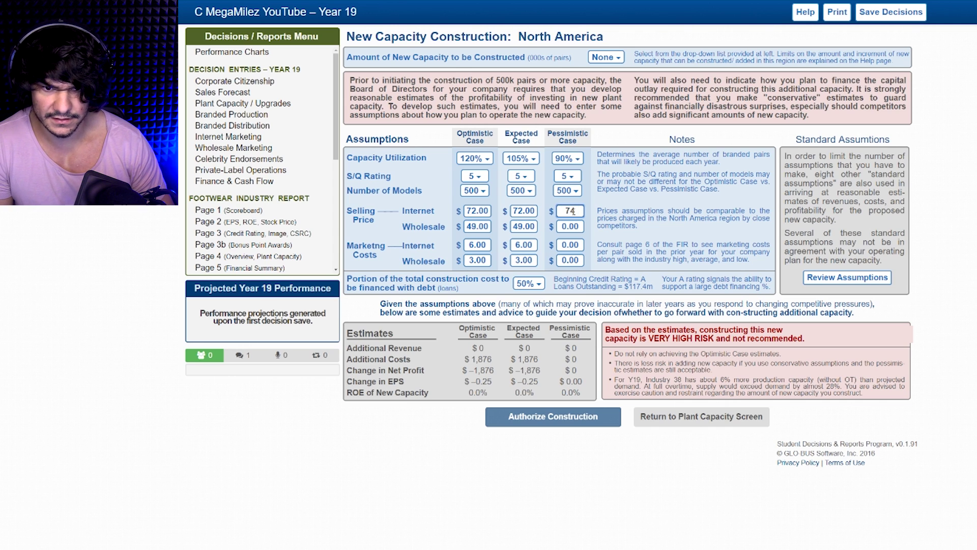
{"action": "key", "text": "BackSpace"}
{"action": "type", "text": "2"}
{"action": "key", "text": "Tab"}
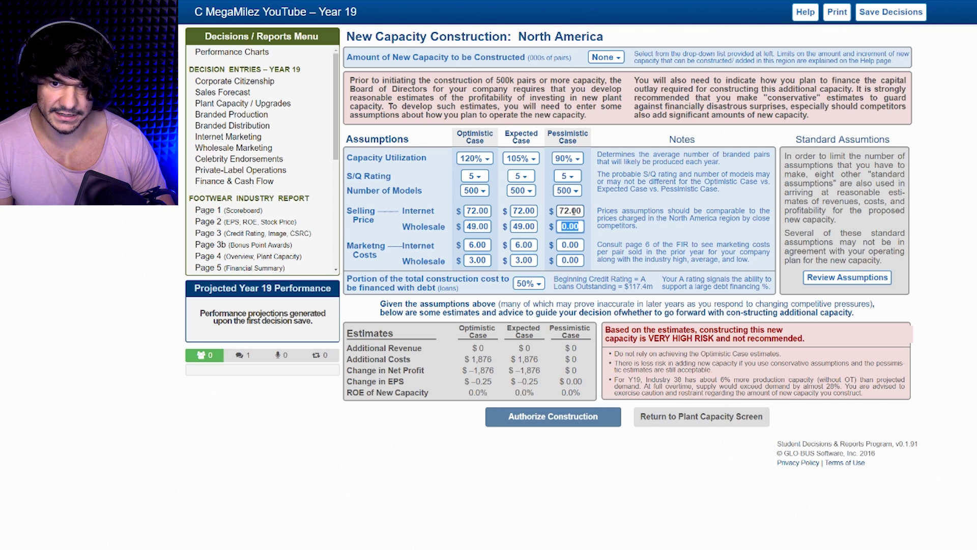
{"action": "type", "text": "49"}
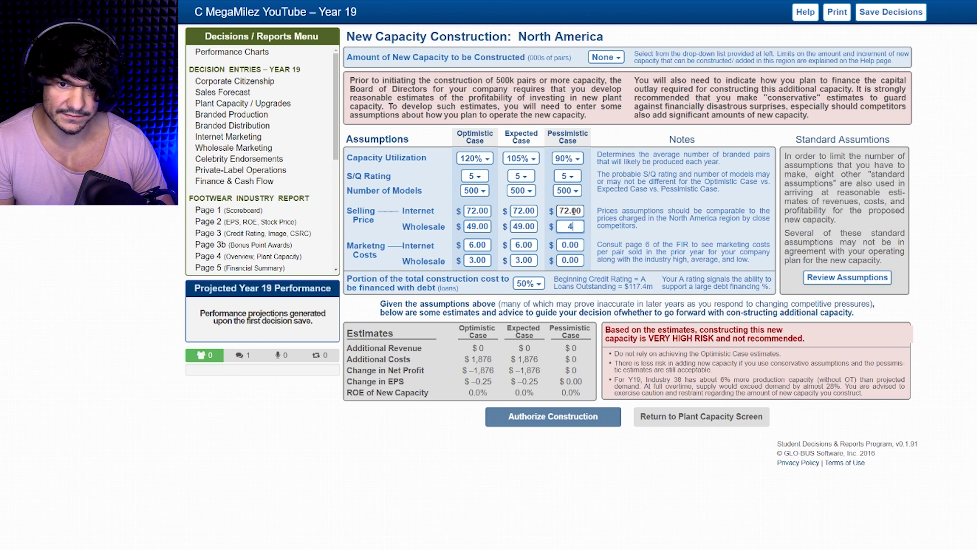
{"action": "key", "text": "Tab"}
Set the pessimistic case's assumed marketing costs to $6 for Internet and $3 for wholesale.
{"action": "type", "text": "6"}
{"action": "key", "text": "Tab"}
{"action": "type", "text": "3"}
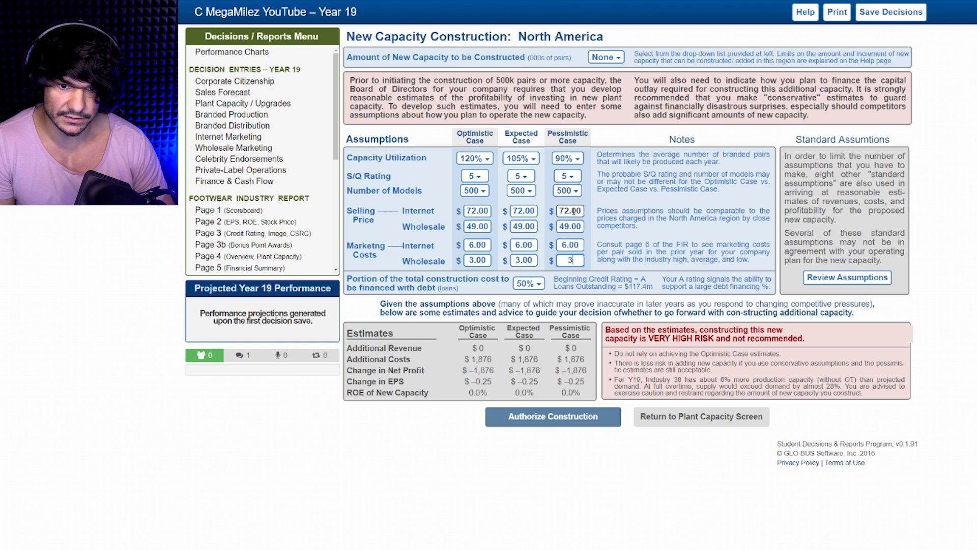
{"action": "key", "text": "Tab"}
{"action": "key", "text": "alt+Down"}
{"action": "key", "text": "Escape"}
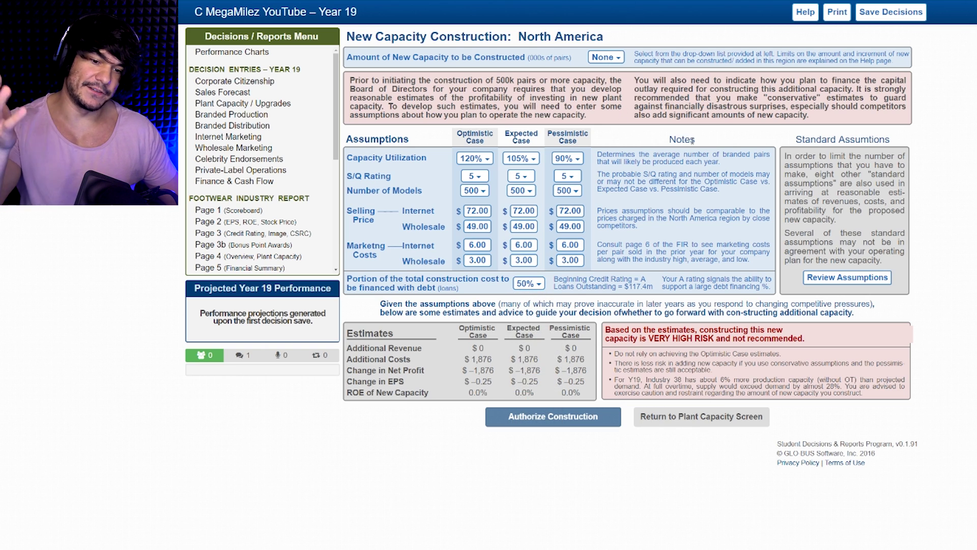
Set the amount of new North America capacity to be constructed to 1900 thousand pairs.
{"action": "left_click", "coordinate": [615, 59]}
{"action": "scroll", "coordinate": [606, 204], "scroll_direction": "down", "scroll_amount": 3}
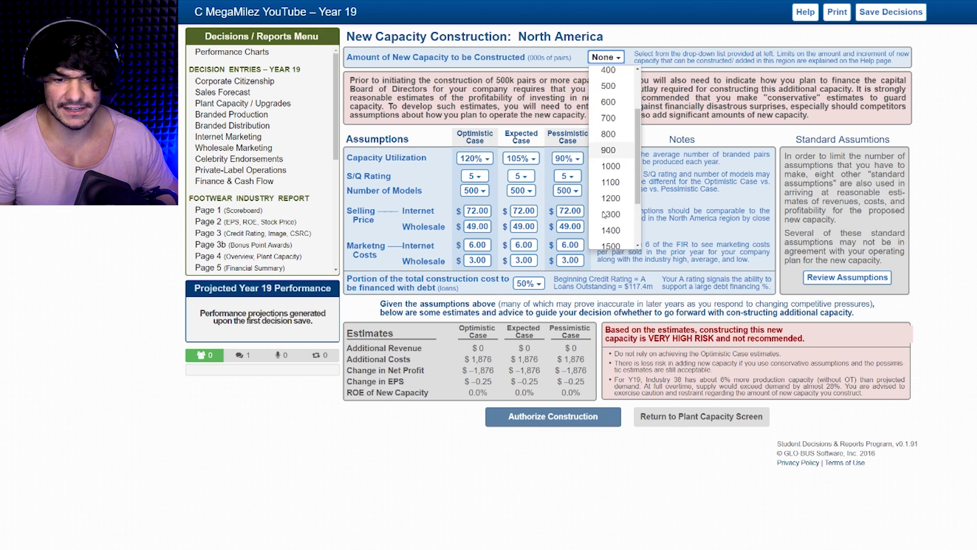
{"action": "left_click", "coordinate": [611, 237]}
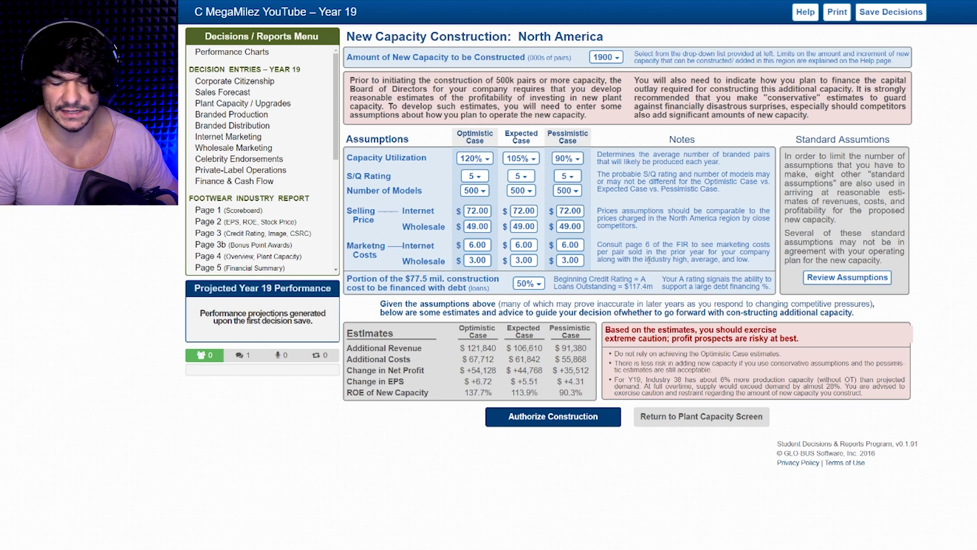
Try 1500 thousand pairs of new North America capacity to compare the estimates, and set the amount back to 1900.
{"action": "left_click", "coordinate": [606, 57]}
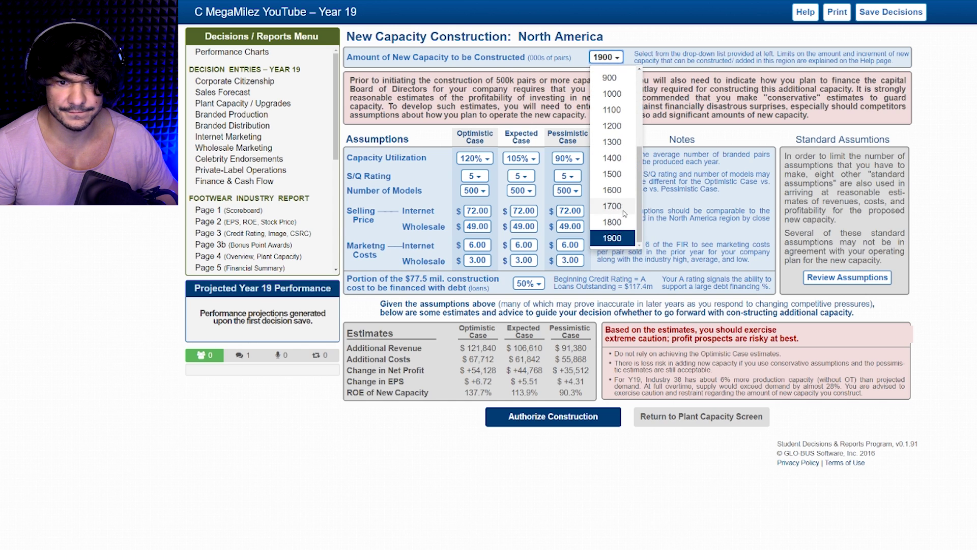
{"action": "left_click", "coordinate": [613, 174]}
{"action": "left_click", "coordinate": [613, 58]}
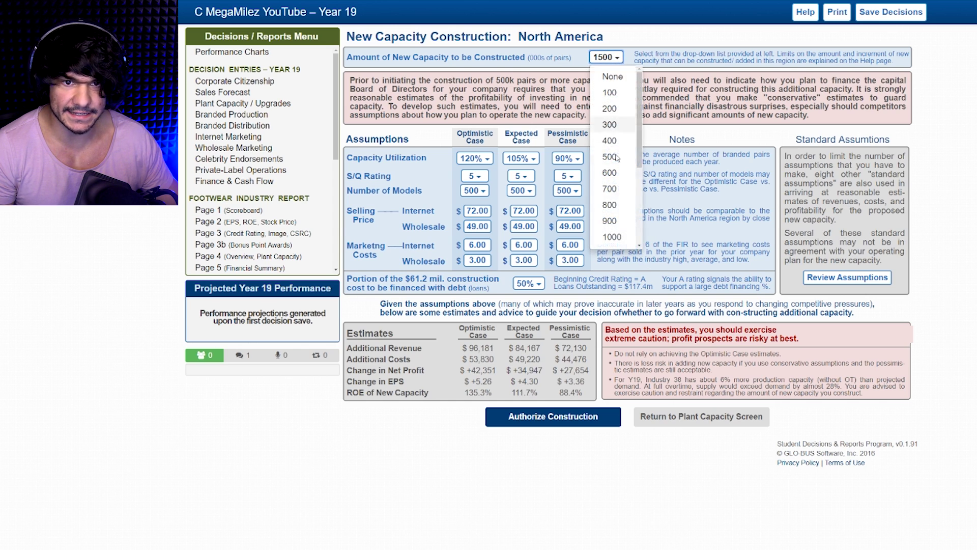
{"action": "left_click", "coordinate": [613, 238]}
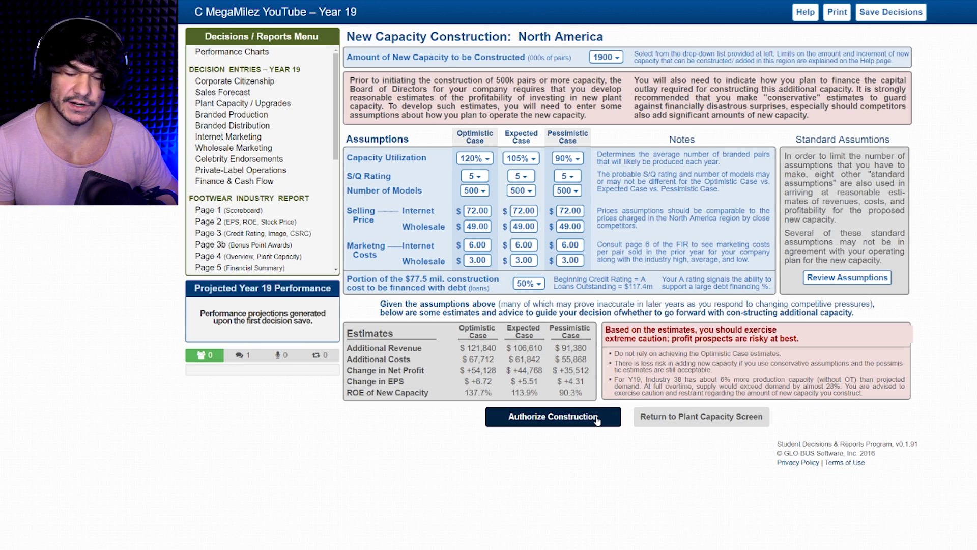
Lower the optimistic case's assumed marketing costs to $4 for Internet and $1 for wholesale.
{"action": "double_click", "coordinate": [482, 260]}
{"action": "type", "text": "1"}
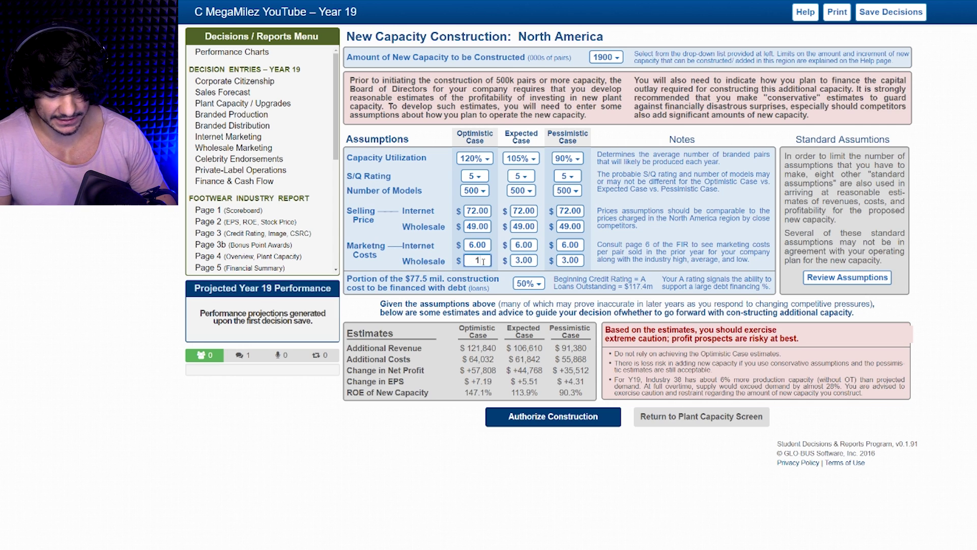
{"action": "key", "text": "Tab"}
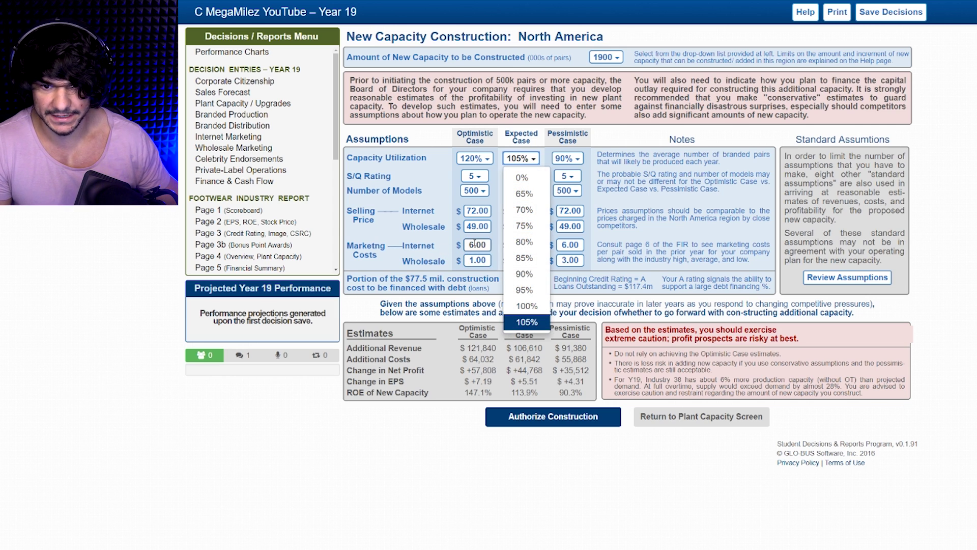
{"action": "double_click", "coordinate": [475, 244]}
{"action": "type", "text": "4"}
{"action": "key", "text": "Tab"}
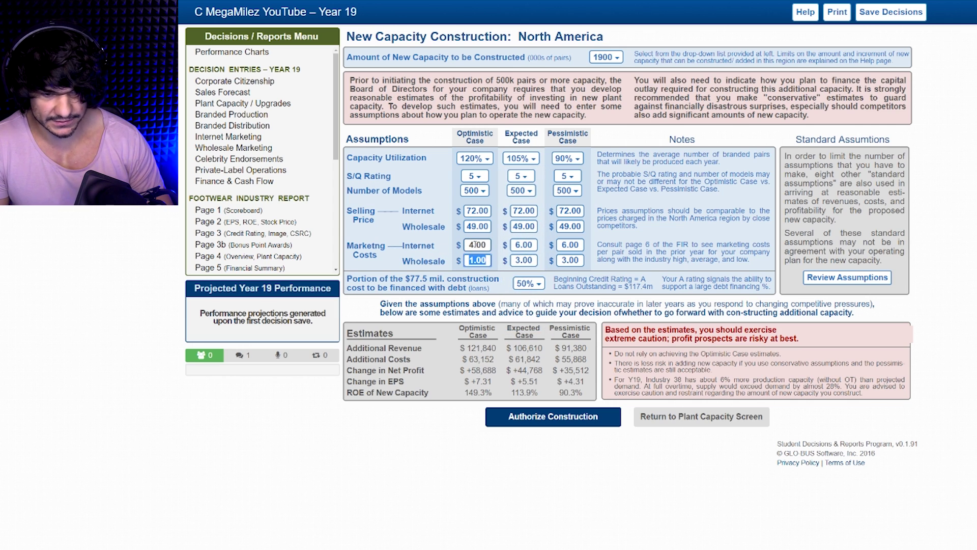
Lower the expected case's assumed marketing costs to $4 for Internet and $1 for wholesale.
{"action": "double_click", "coordinate": [524, 243]}
{"action": "type", "text": "4"}
{"action": "key", "text": "Tab"}
{"action": "type", "text": "1"}
{"action": "key", "text": "Tab"}
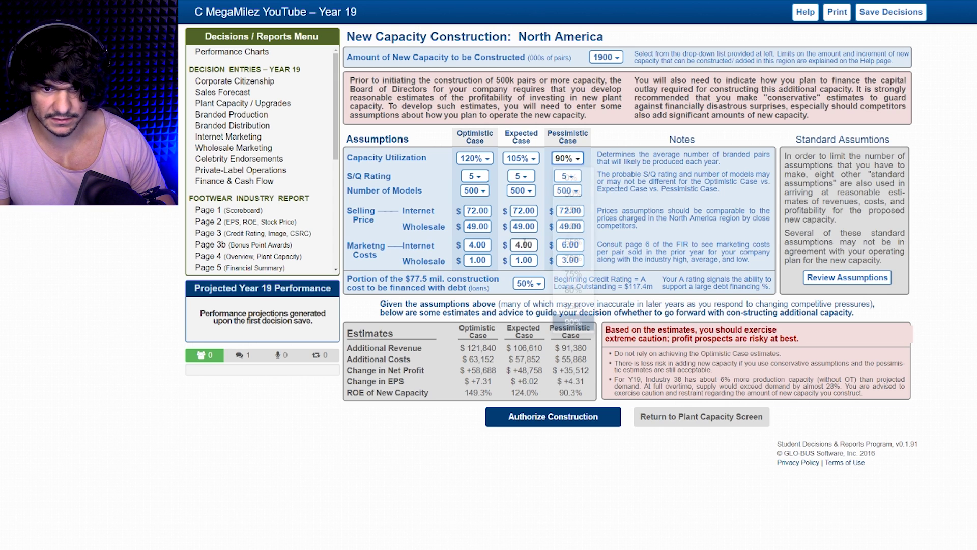
{"action": "left_click", "coordinate": [604, 245]}
Lower the pessimistic case's assumed marketing costs to $4 for Internet and $1 for wholesale, and authorize the North America construction.
{"action": "double_click", "coordinate": [569, 245]}
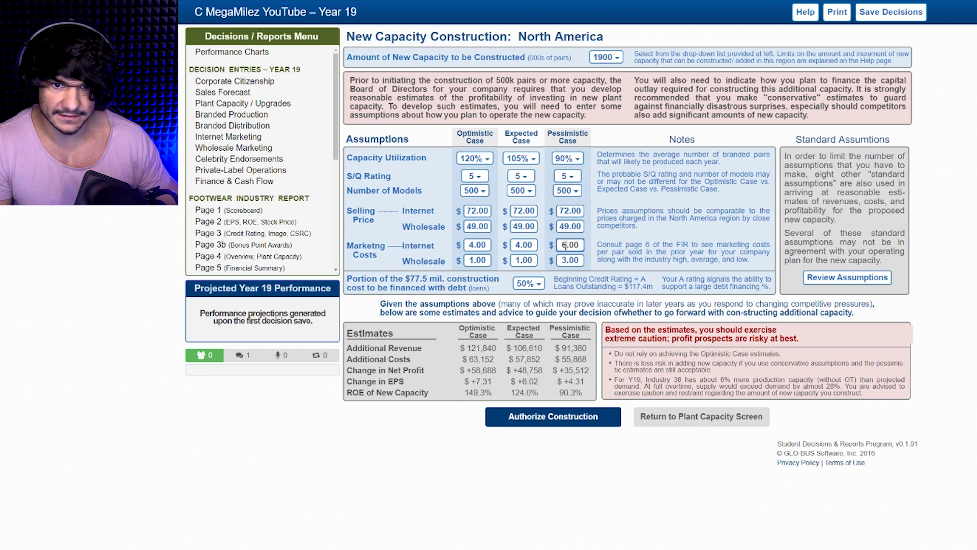
{"action": "type", "text": "4"}
{"action": "key", "text": "Tab"}
{"action": "type", "text": "1"}
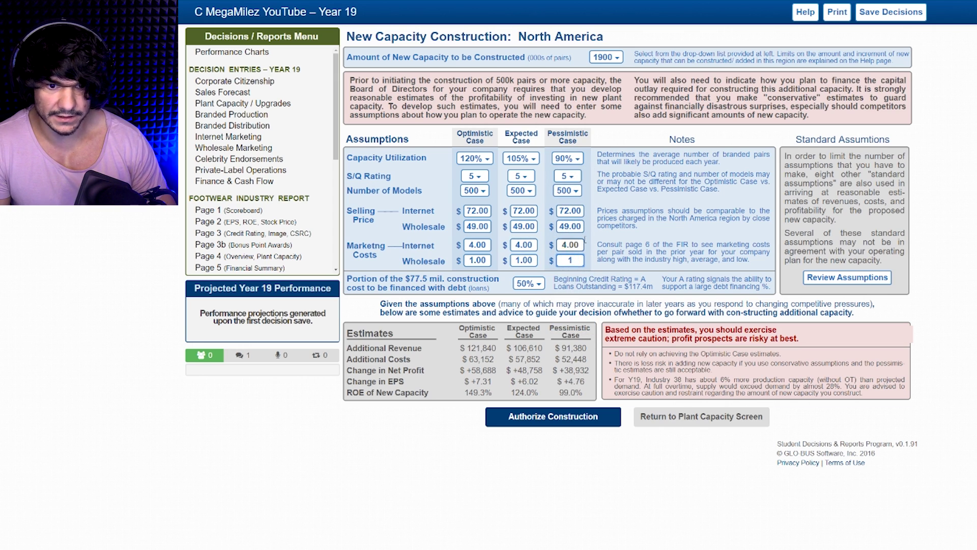
{"action": "key", "text": "Tab"}
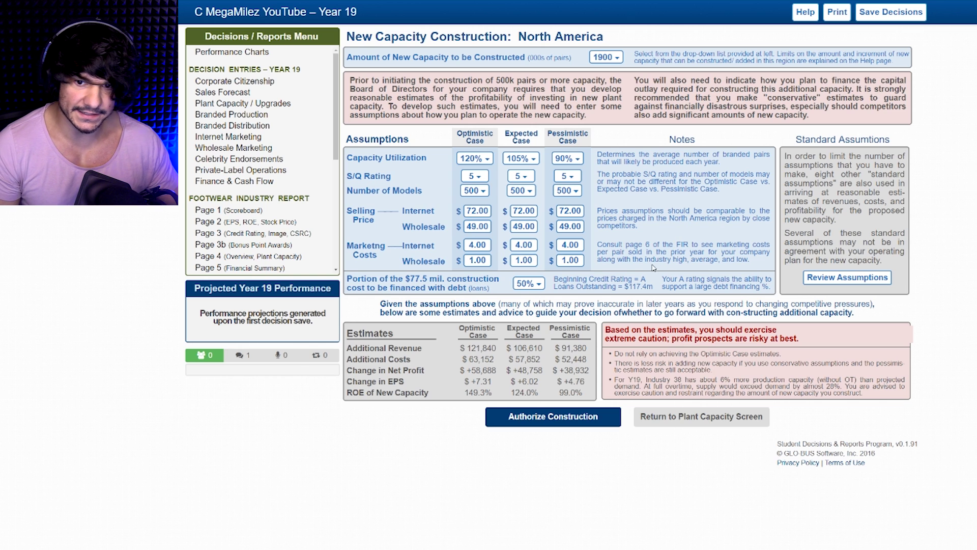
{"action": "left_click", "coordinate": [552, 417]}
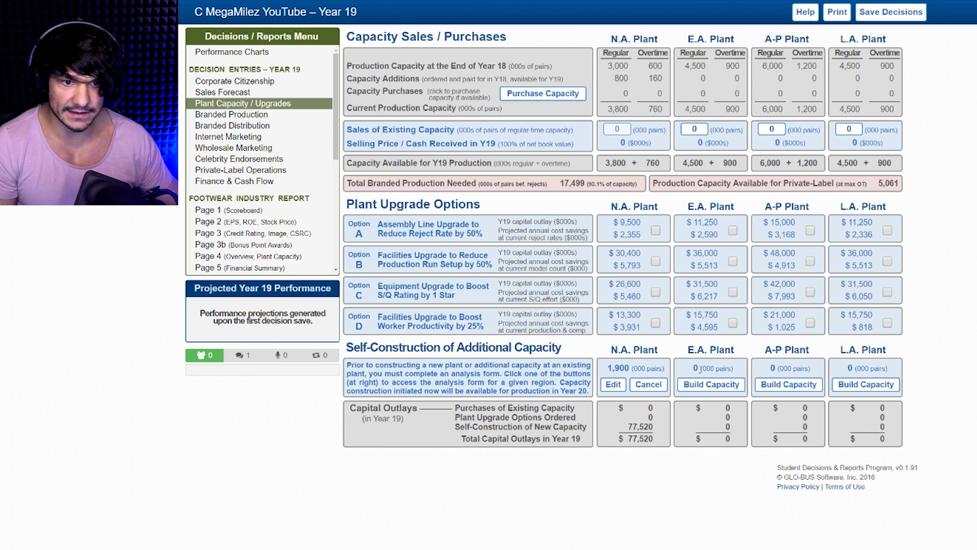
Order 1,000 thousand pairs of new capacity at each of the E.A. and L.A. plants, and review the Year 19 total capital outlays.
{"action": "left_click", "coordinate": [711, 385]}
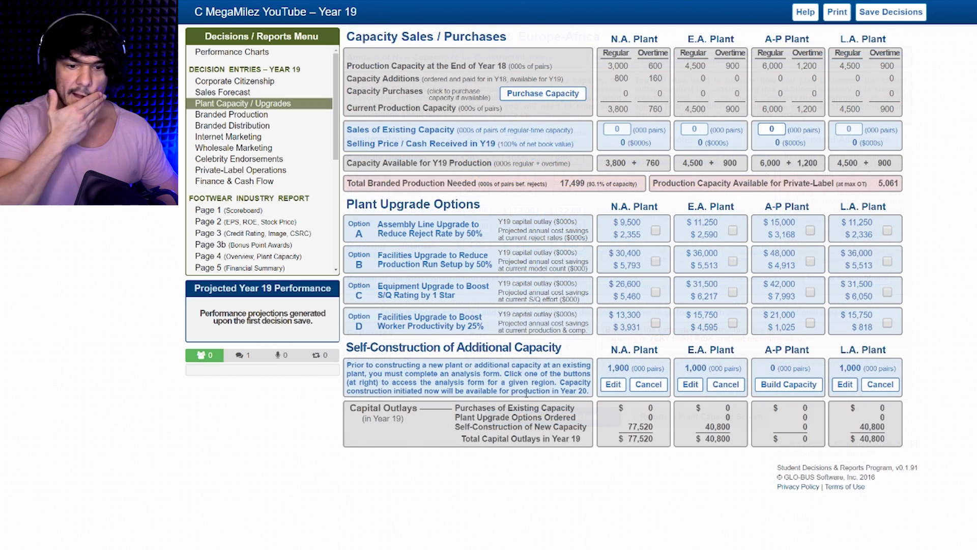
{"action": "left_click_drag", "start_coordinate": [630, 439], "coordinate": [654, 441]}
{"action": "left_click", "coordinate": [681, 442]}
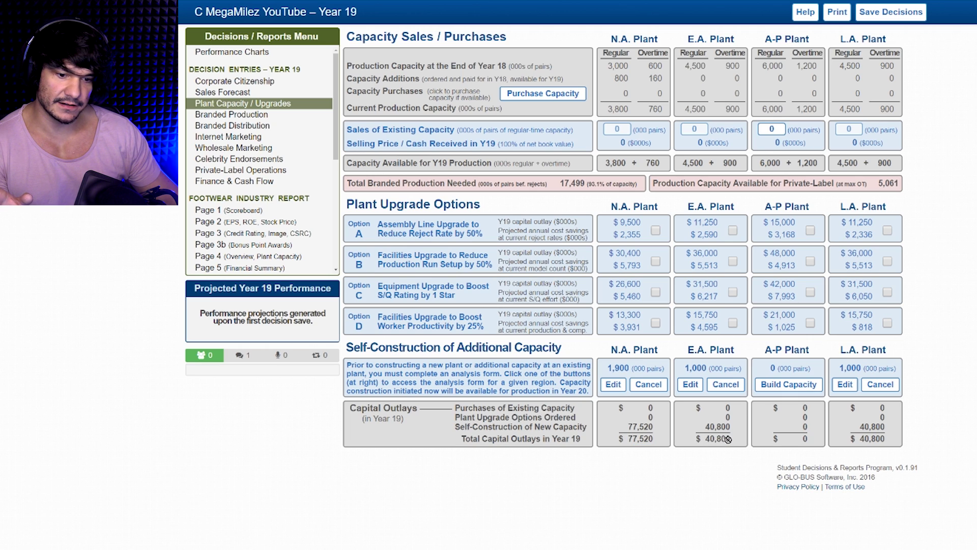
{"action": "left_click_drag", "start_coordinate": [864, 440], "coordinate": [898, 444]}
{"action": "left_click", "coordinate": [893, 445]}
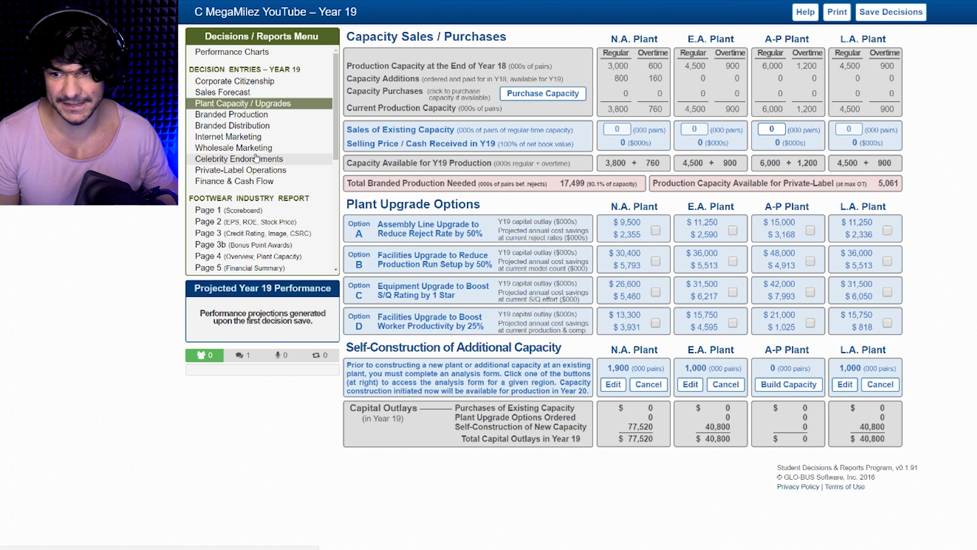
Review the Year 19 entries for corporate citizenship, sales forecast, plant capacity, branded production, distribution and Internet marketing.
{"action": "left_click", "coordinate": [251, 115]}
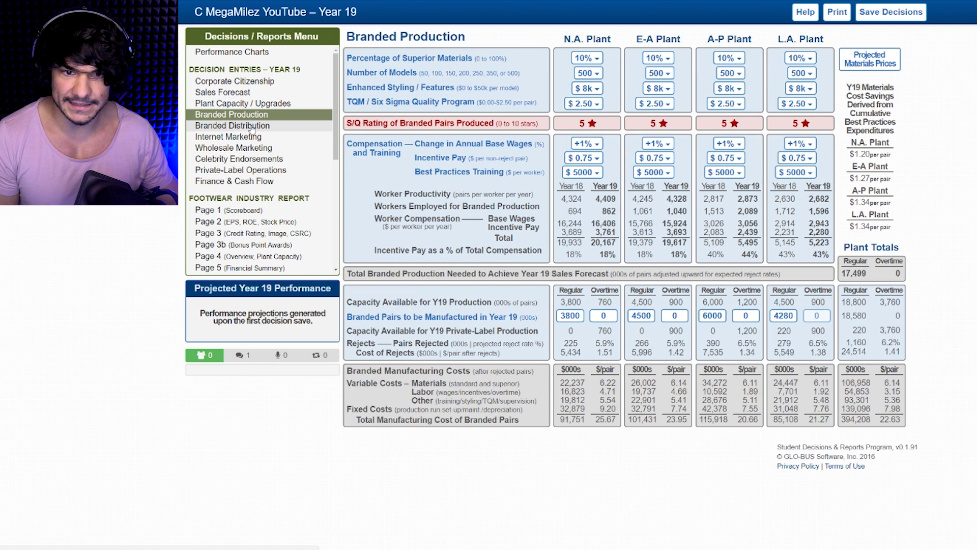
{"action": "left_click", "coordinate": [252, 127]}
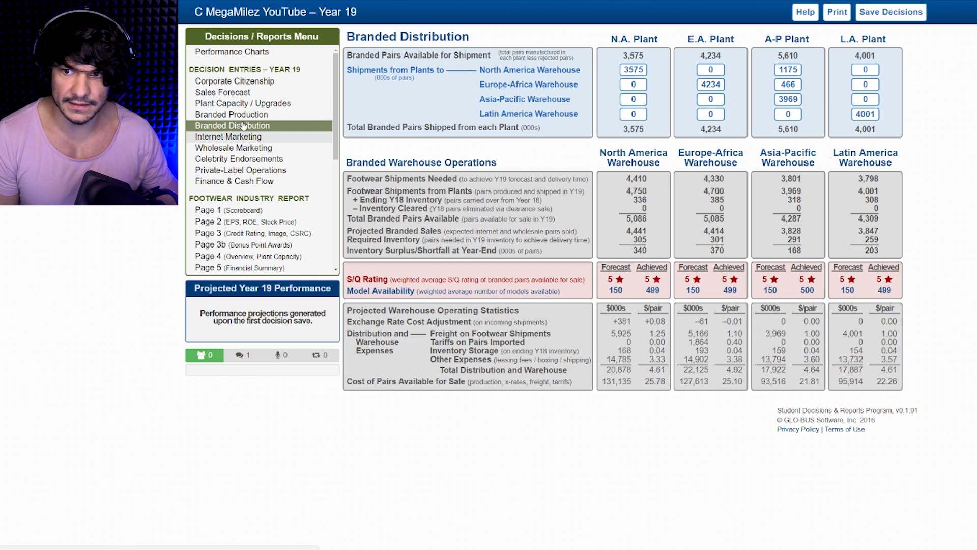
{"action": "left_click", "coordinate": [243, 82]}
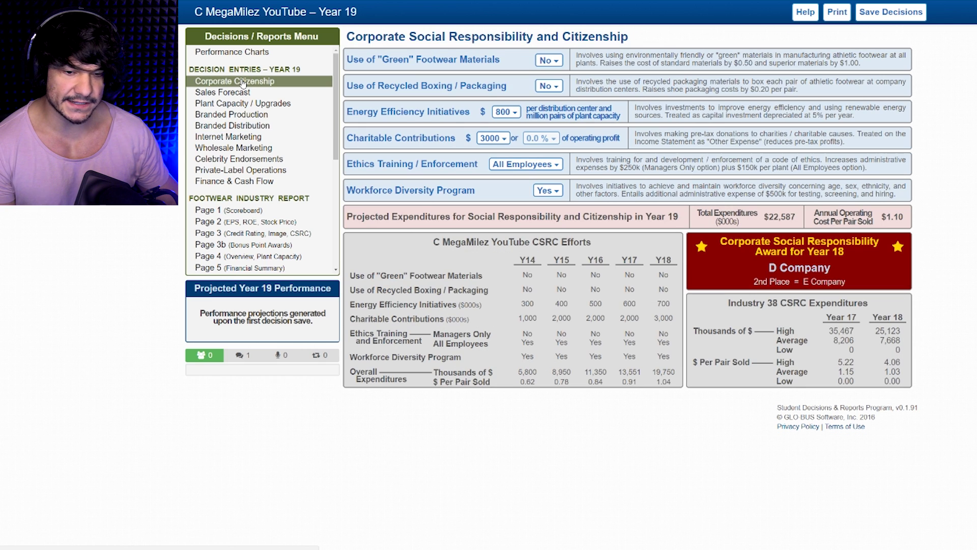
{"action": "left_click", "coordinate": [241, 93]}
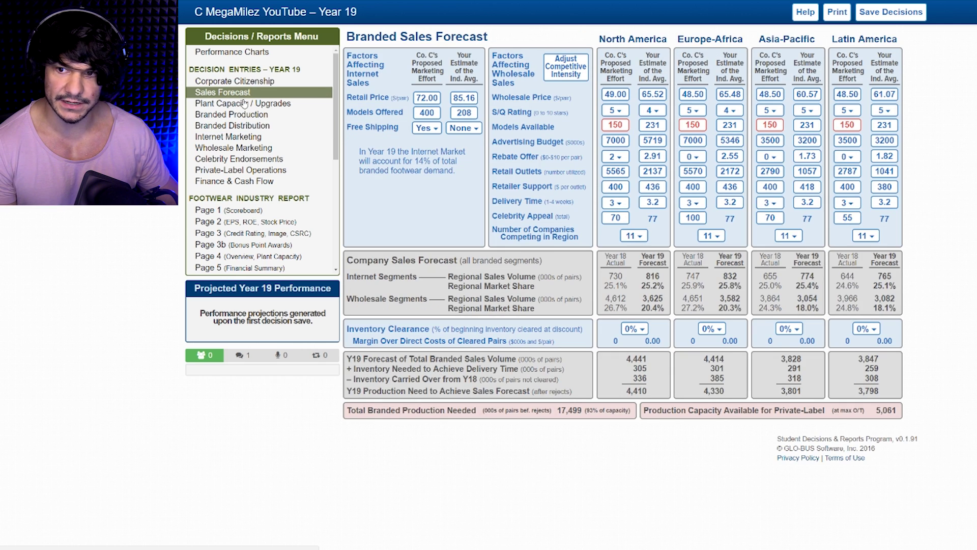
{"action": "left_click", "coordinate": [244, 104]}
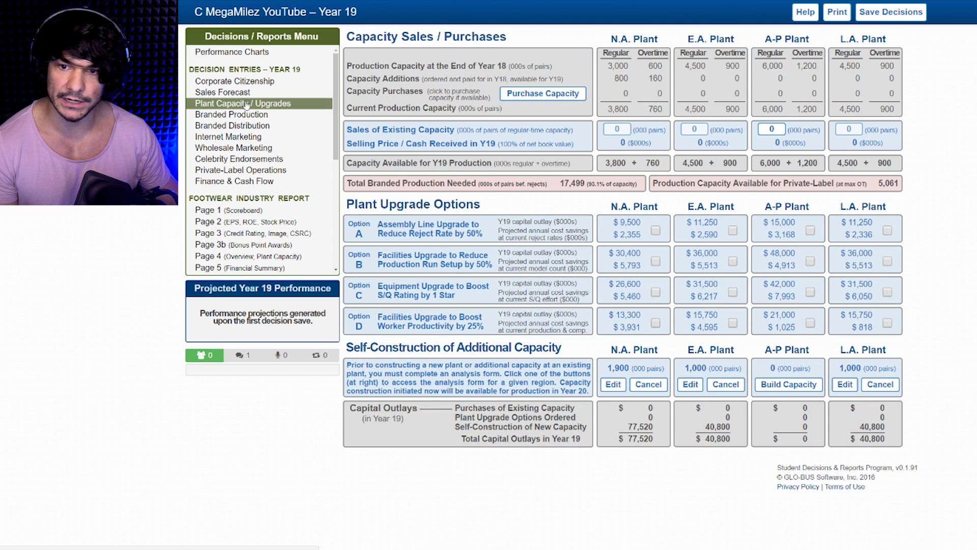
{"action": "left_click", "coordinate": [244, 120]}
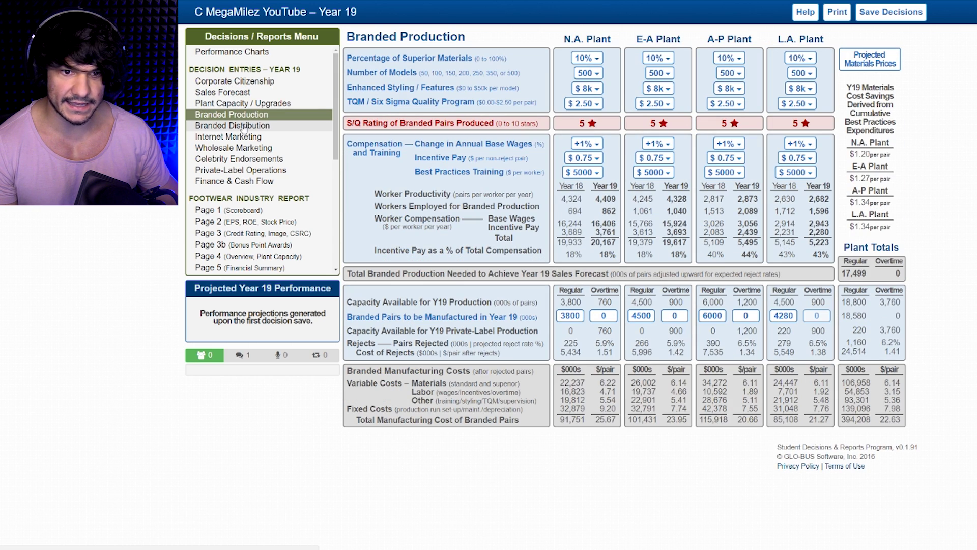
{"action": "left_click", "coordinate": [244, 127]}
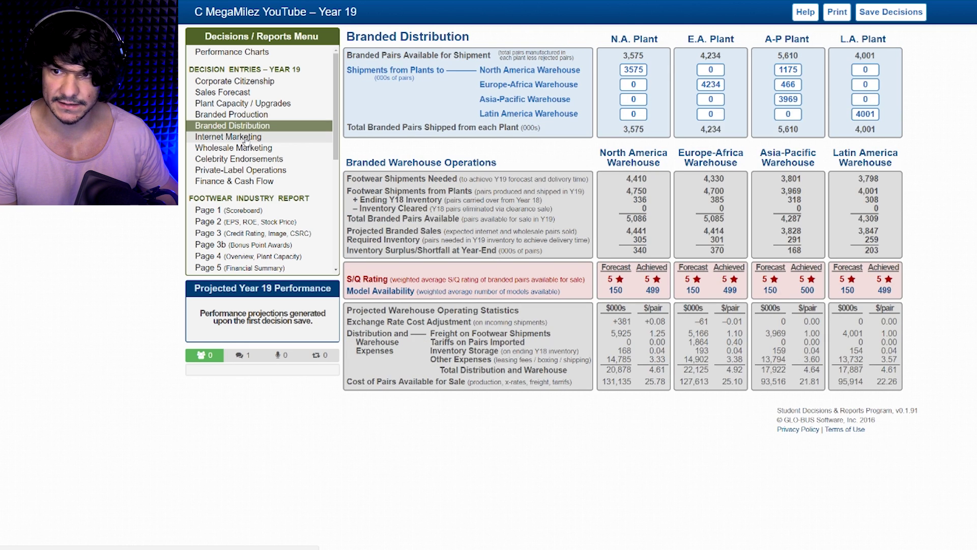
{"action": "left_click", "coordinate": [246, 138]}
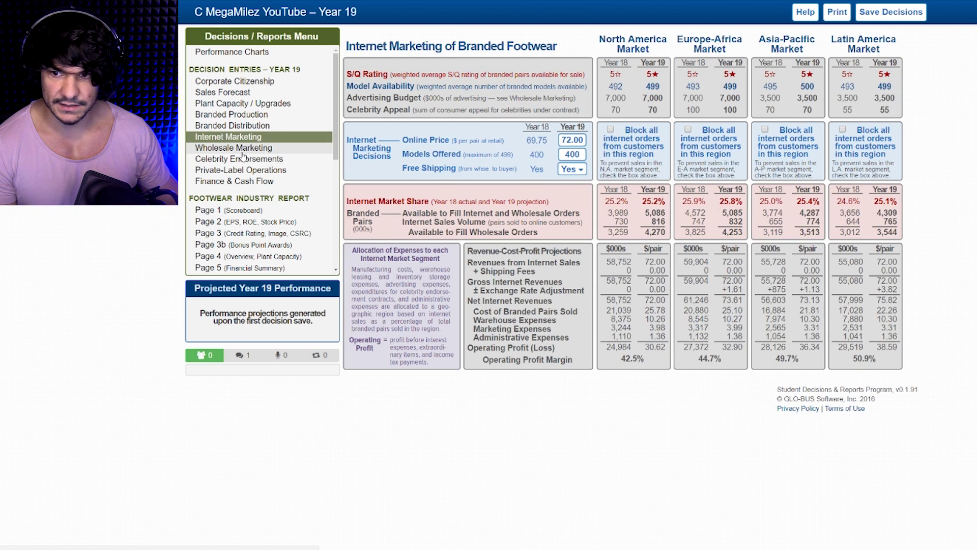
Set the Year 19 wholesale mail-in rebate offer for the Europe-Africa market to $2 per pair.
{"action": "left_click", "coordinate": [242, 152]}
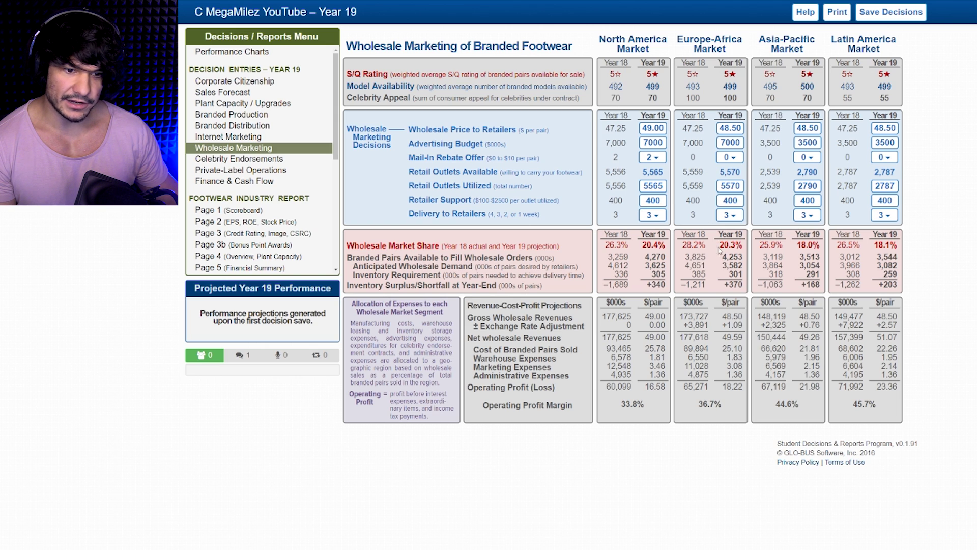
{"action": "left_click", "coordinate": [729, 161]}
{"action": "left_click", "coordinate": [737, 213]}
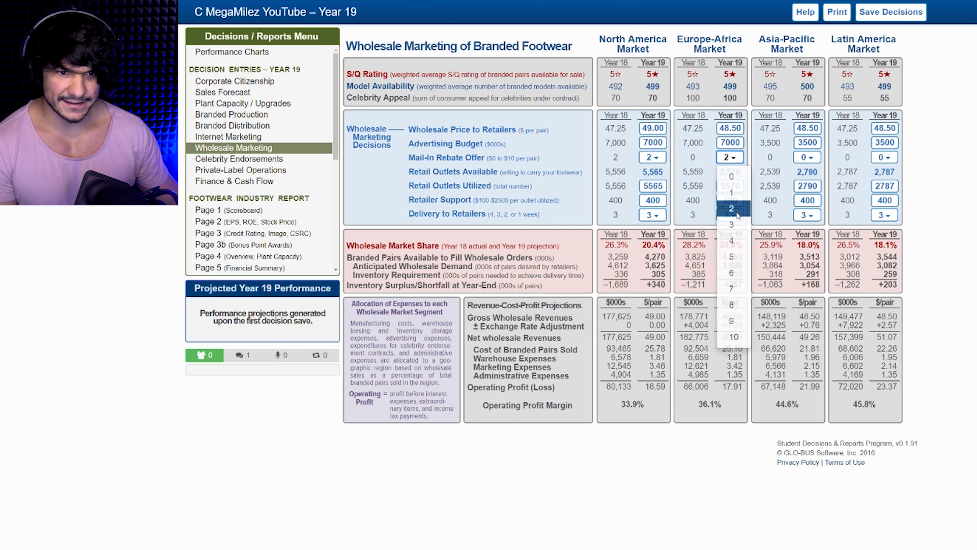
{"action": "left_click", "coordinate": [736, 176]}
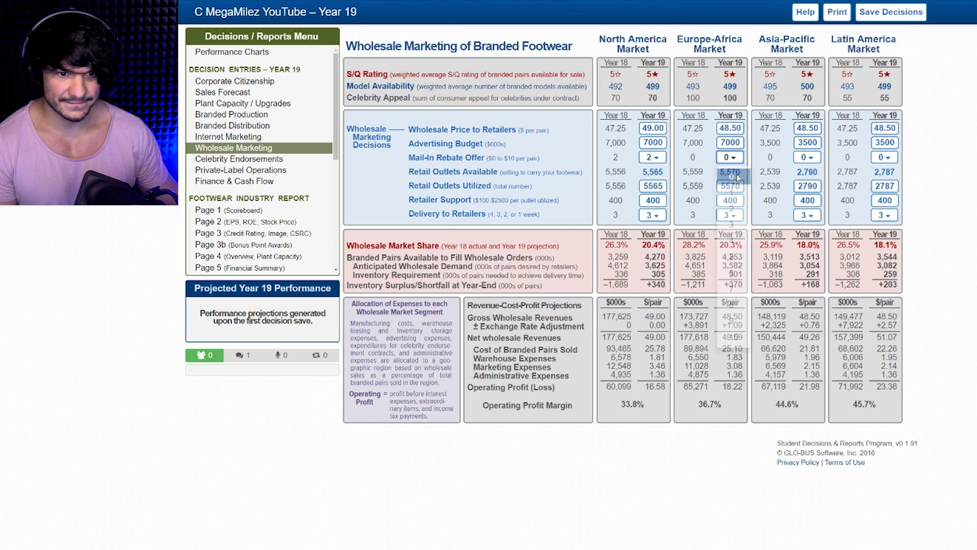
{"action": "left_click", "coordinate": [730, 158]}
{"action": "left_click", "coordinate": [736, 211]}
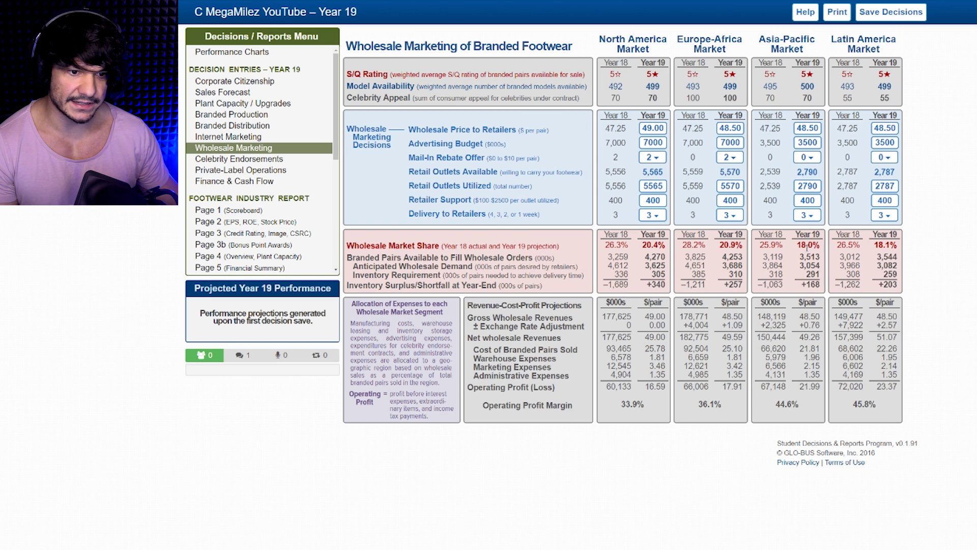
Set the Year 19 wholesale mail-in rebate offers for the Asia-Pacific and Latin America markets to $2 per pair.
{"action": "left_click", "coordinate": [810, 157]}
{"action": "left_click", "coordinate": [810, 213]}
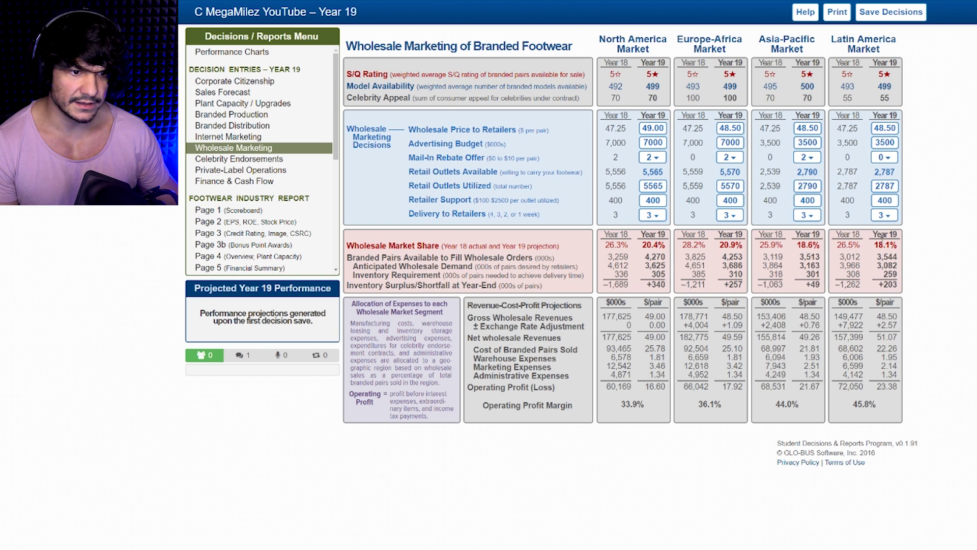
{"action": "left_click", "coordinate": [884, 157]}
{"action": "left_click", "coordinate": [886, 213]}
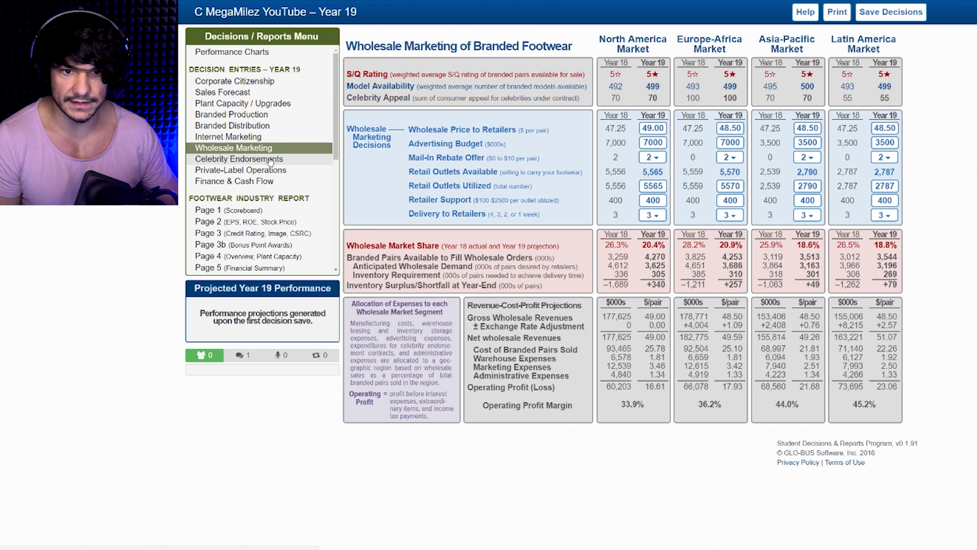
Examine which companies currently hold the contracts of the celebrities listed for endorsement bids.
{"action": "left_click", "coordinate": [274, 160]}
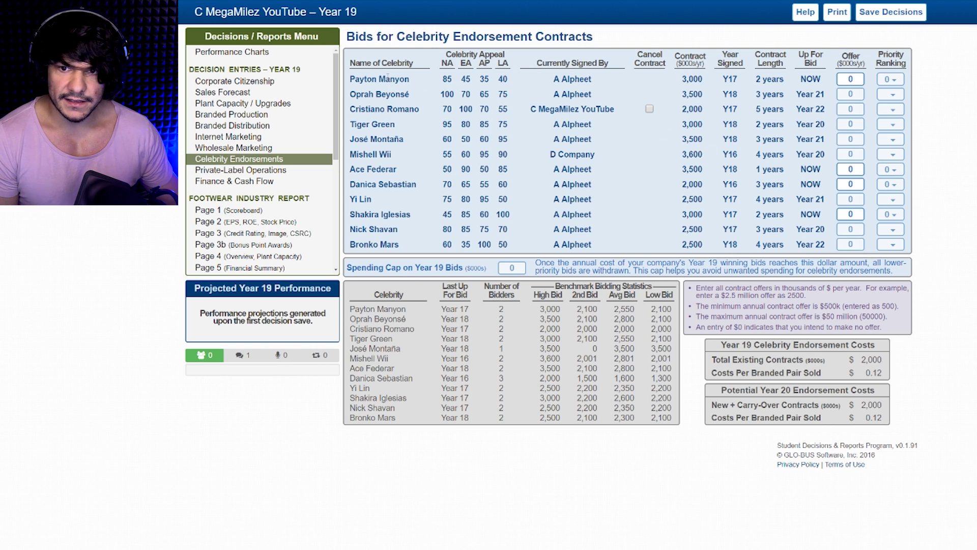
{"action": "left_click_drag", "start_coordinate": [553, 169], "coordinate": [593, 243]}
{"action": "left_click", "coordinate": [561, 134]}
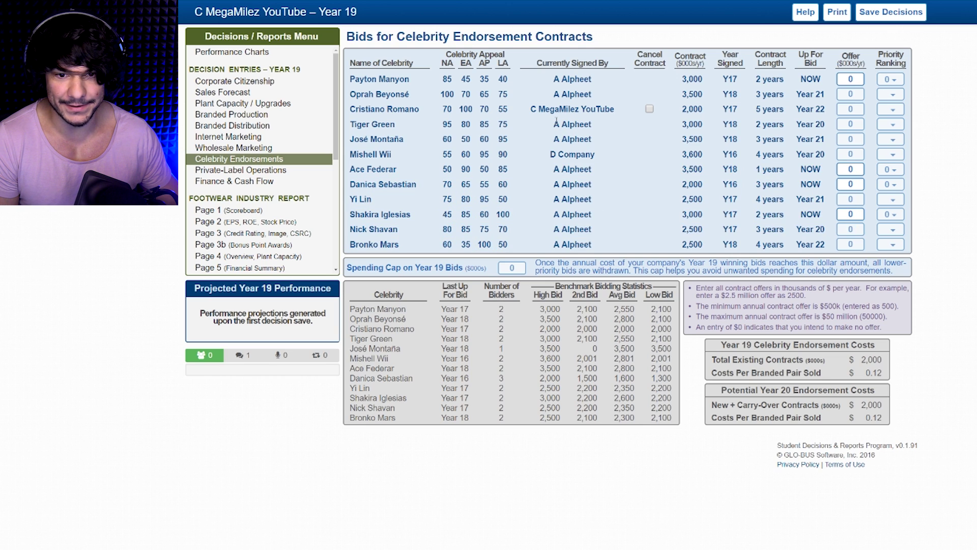
{"action": "left_click_drag", "start_coordinate": [554, 122], "coordinate": [598, 146]}
{"action": "left_click", "coordinate": [598, 146]}
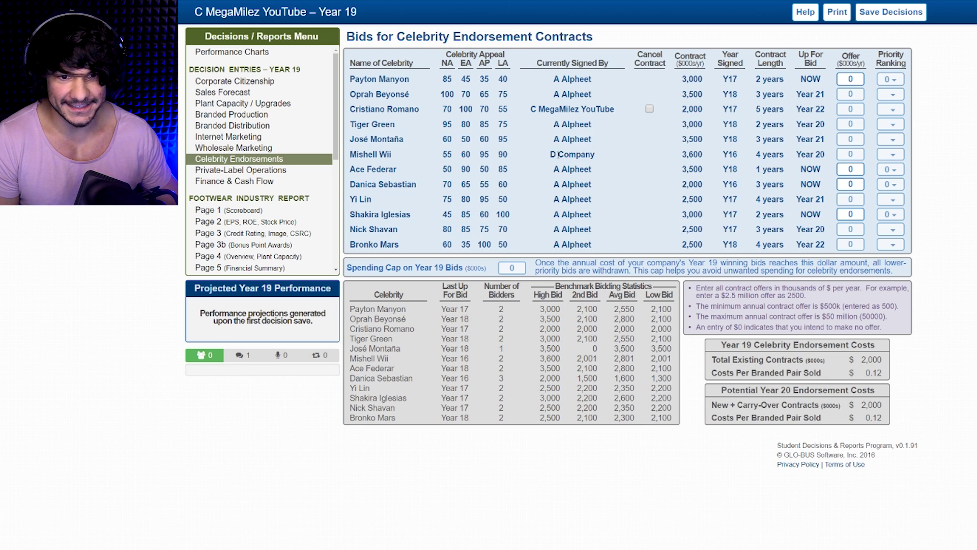
{"action": "left_click_drag", "start_coordinate": [550, 156], "coordinate": [594, 155]}
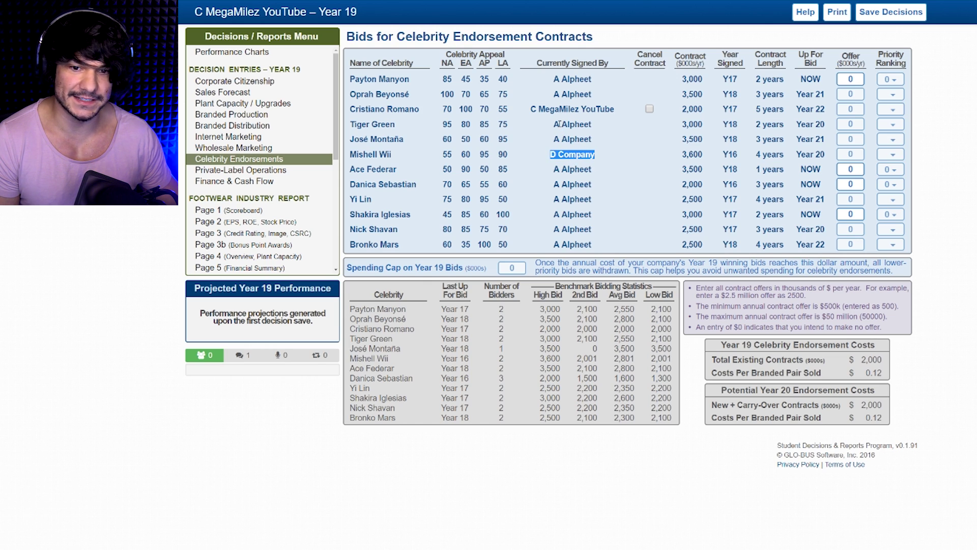
{"action": "left_click_drag", "start_coordinate": [555, 123], "coordinate": [592, 123]}
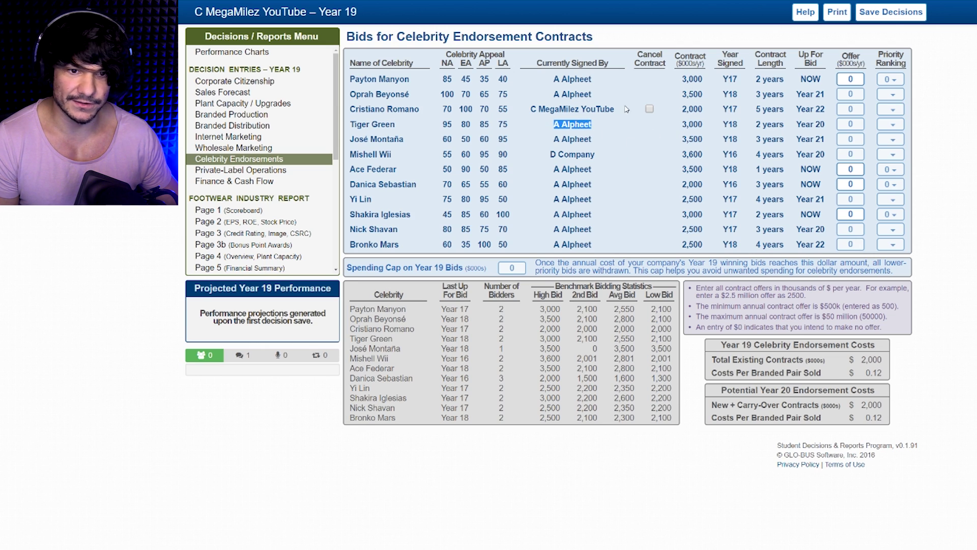
Bid 2500 ($000s per year) for Payton Manyon and 2800 for Danica Sebastian in the Year 19 celebrity endorsement offers.
{"action": "left_click", "coordinate": [854, 79]}
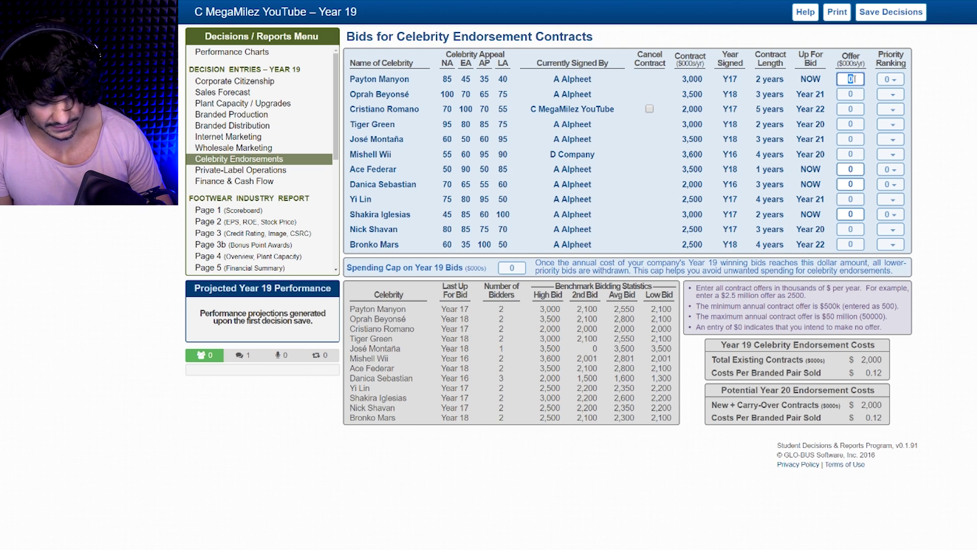
{"action": "type", "text": "25"}
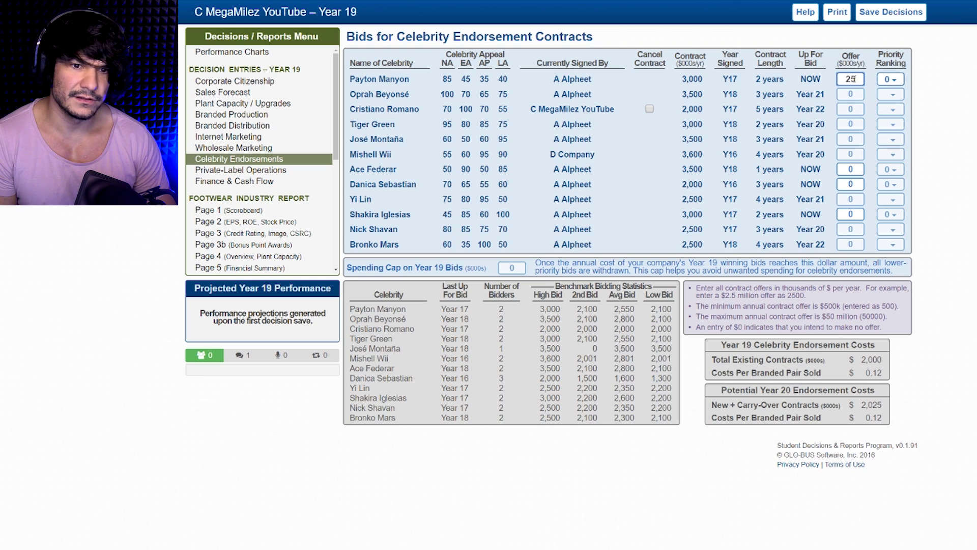
{"action": "type", "text": "00"}
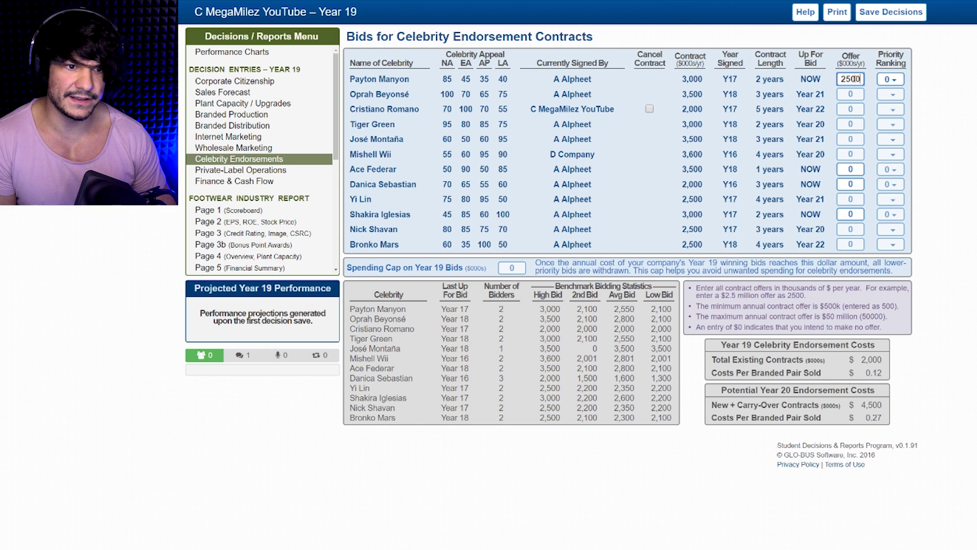
{"action": "left_click", "coordinate": [854, 184]}
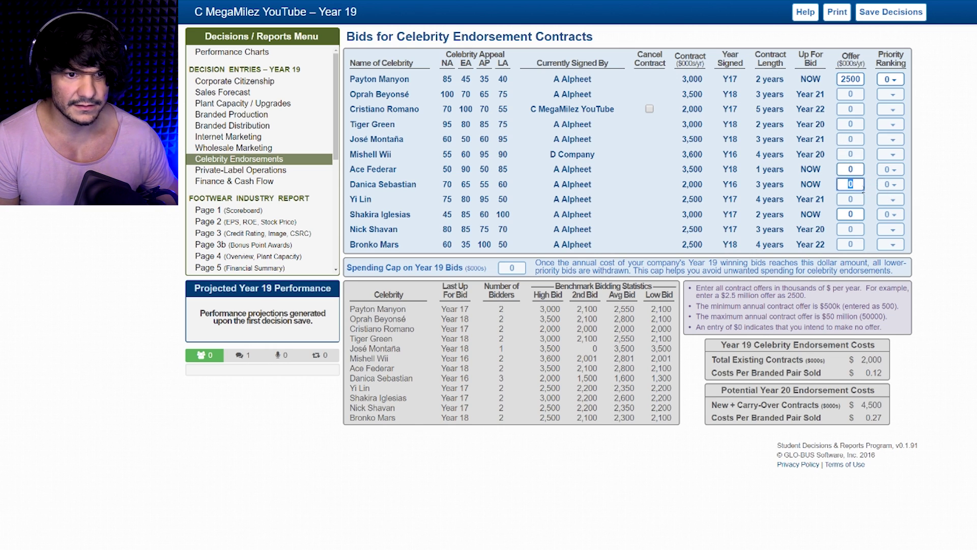
{"action": "type", "text": "2800"}
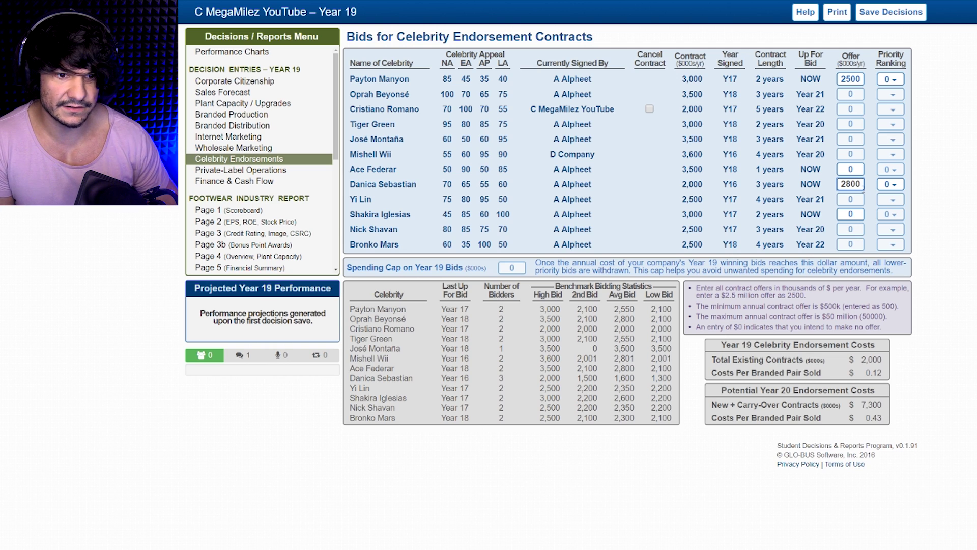
Offer 2500 ($000s per year) each for the endorsement contracts of Shakira Iglesias and Ace Federar.
{"action": "left_click", "coordinate": [851, 169]}
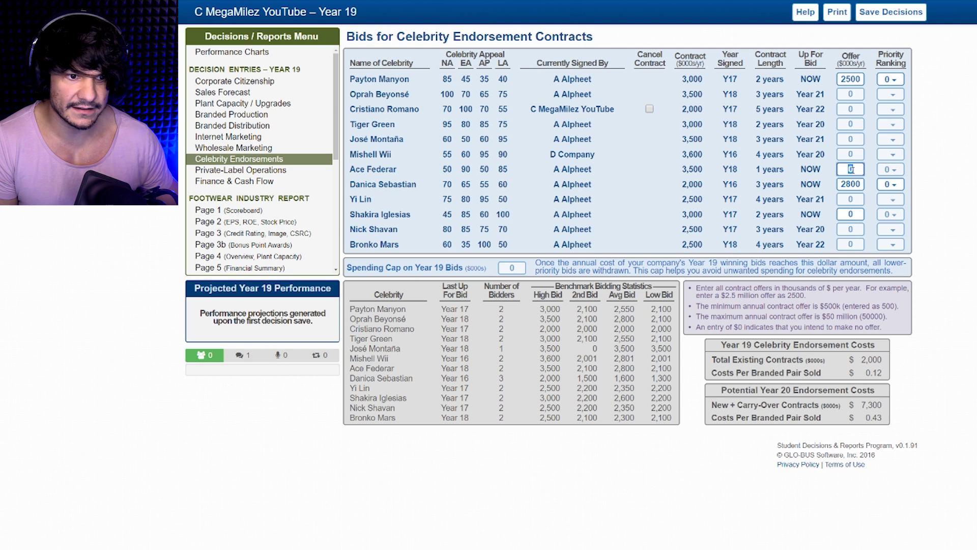
{"action": "left_click", "coordinate": [851, 215]}
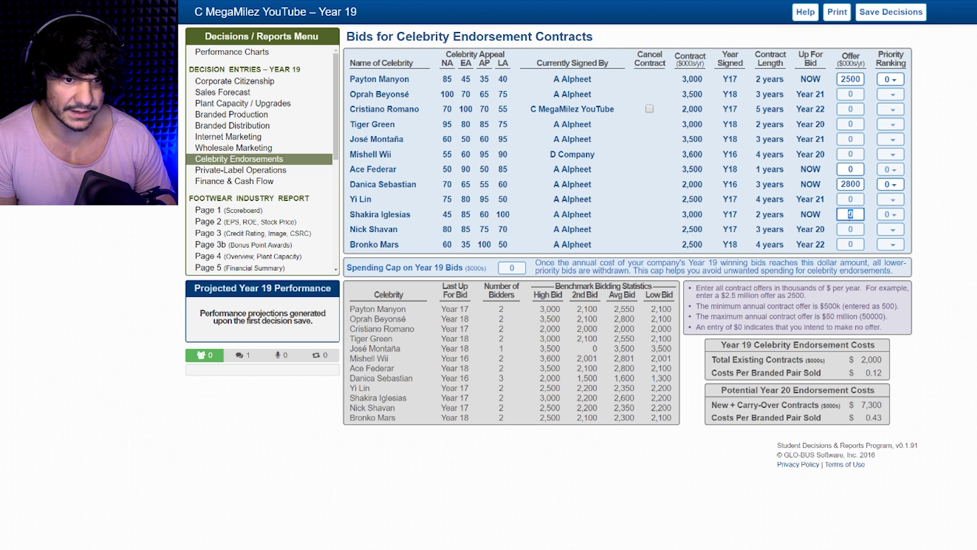
{"action": "type", "text": "2"}
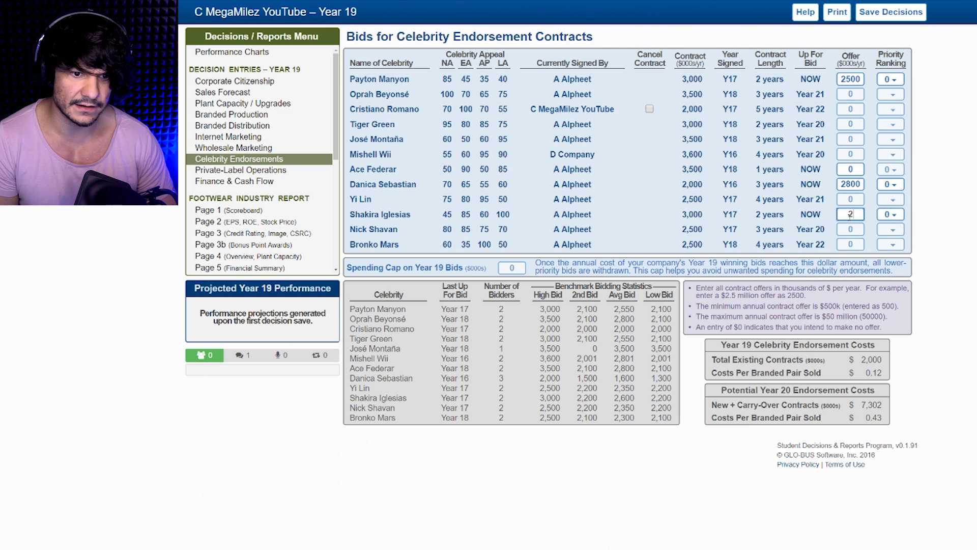
{"action": "type", "text": "500"}
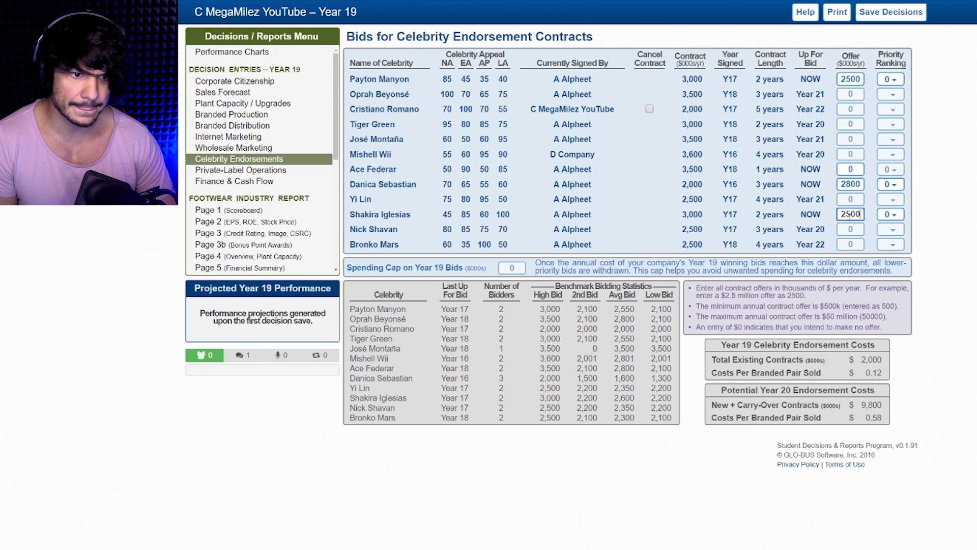
{"action": "left_click", "coordinate": [849, 171]}
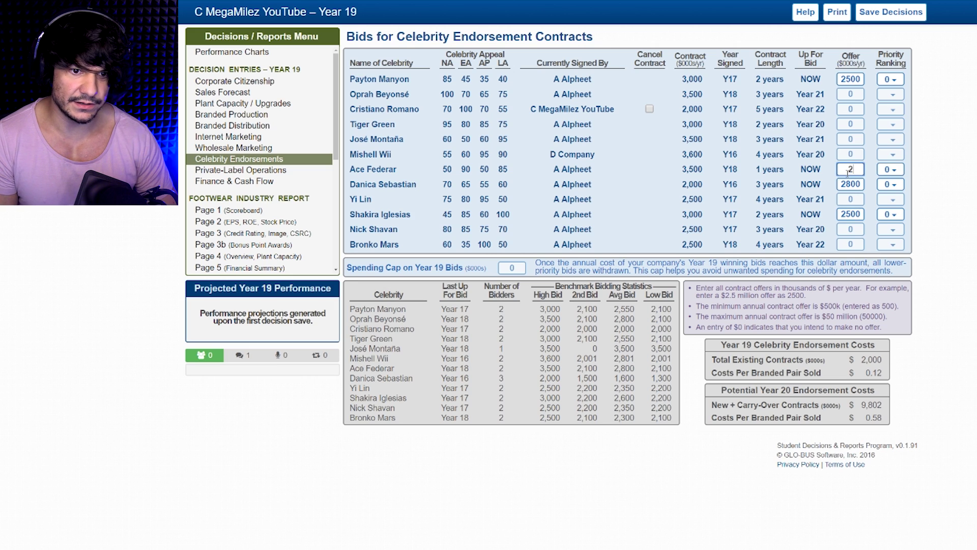
{"action": "type", "text": "2500"}
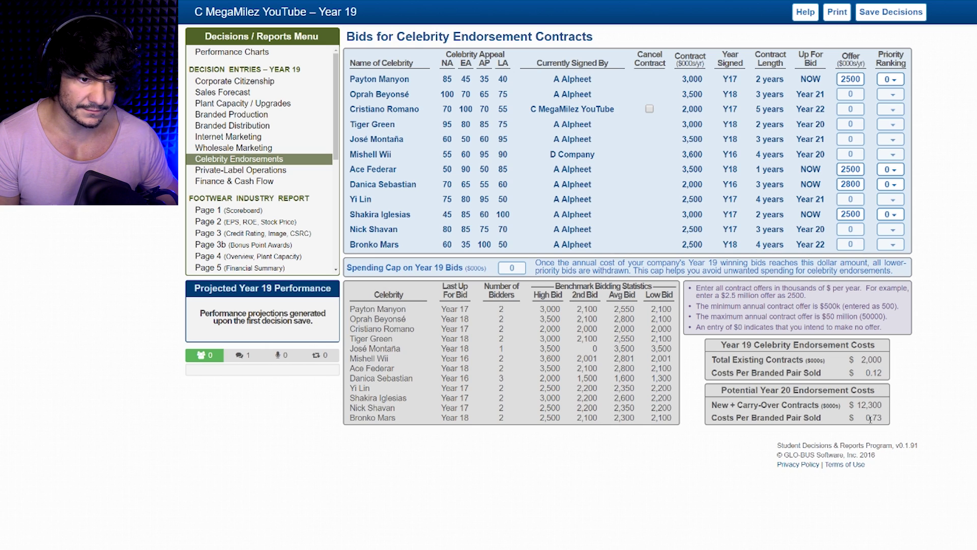
Check the potential Year 20 endorsement costs, including the cost per branded pair sold.
{"action": "left_click_drag", "start_coordinate": [870, 418], "coordinate": [882, 420]}
{"action": "left_click", "coordinate": [803, 405]}
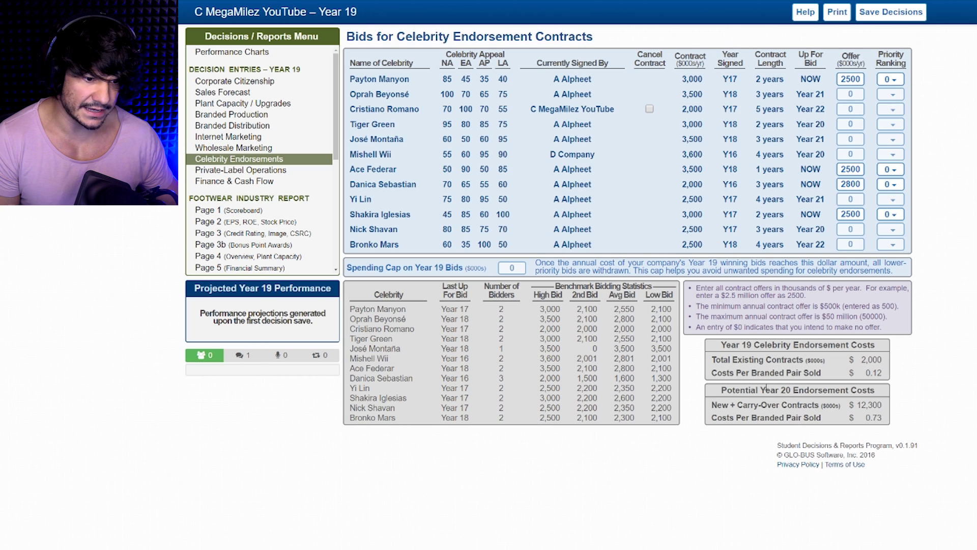
{"action": "left_click_drag", "start_coordinate": [766, 388], "coordinate": [837, 391]}
{"action": "left_click", "coordinate": [837, 391]}
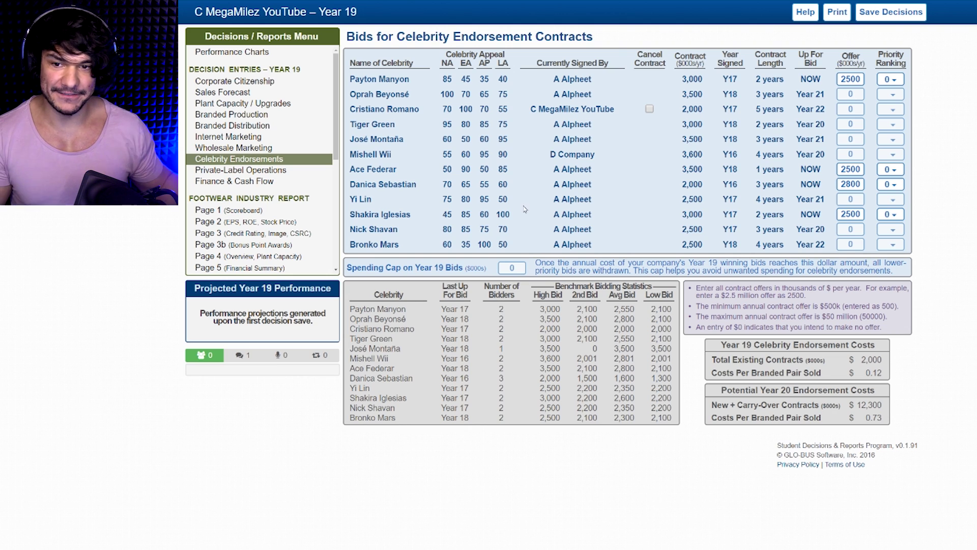
Review the private-label production and bids, and check the projected Year 19 default risk in the finance and cash flow projections.
{"action": "left_click", "coordinate": [294, 176]}
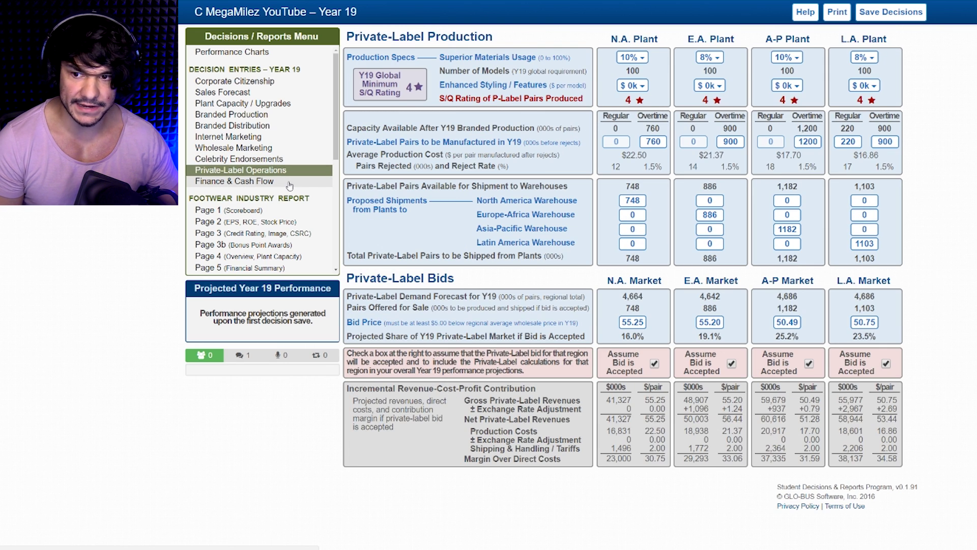
{"action": "left_click", "coordinate": [289, 184]}
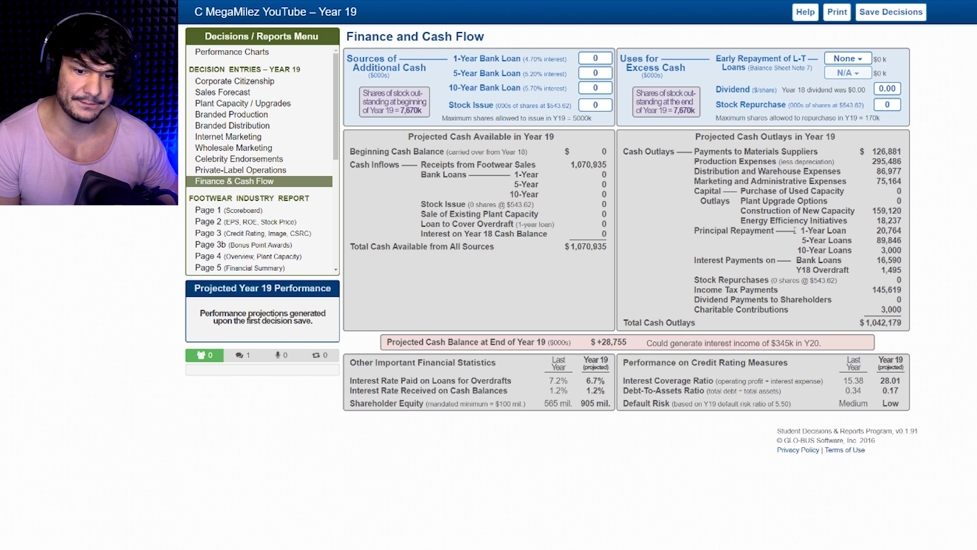
{"action": "left_click_drag", "start_coordinate": [884, 403], "coordinate": [898, 406]}
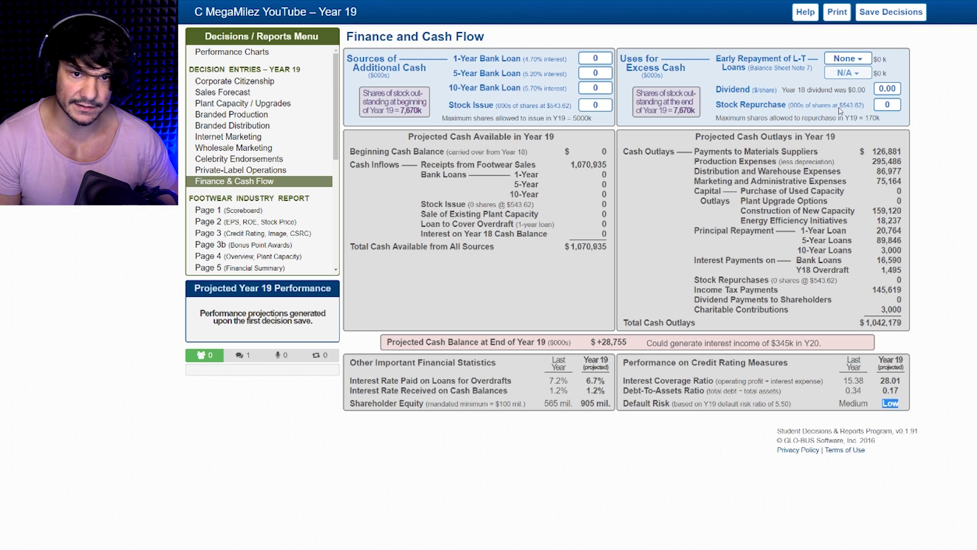
Set the Year 19 stock repurchase to 170 (000s of shares) and fund it with a 5-year bank loan of 70000 ($000s).
{"action": "left_click", "coordinate": [896, 105]}
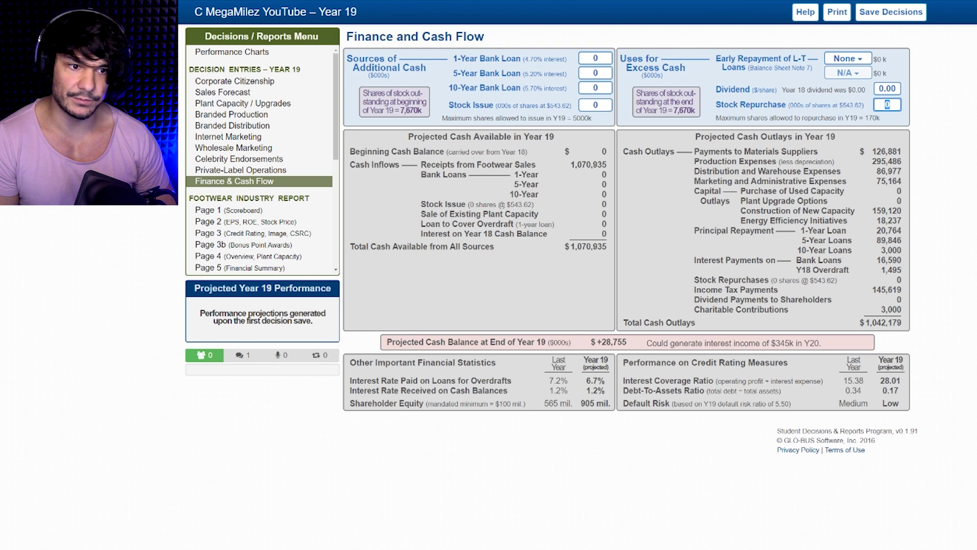
{"action": "type", "text": "170"}
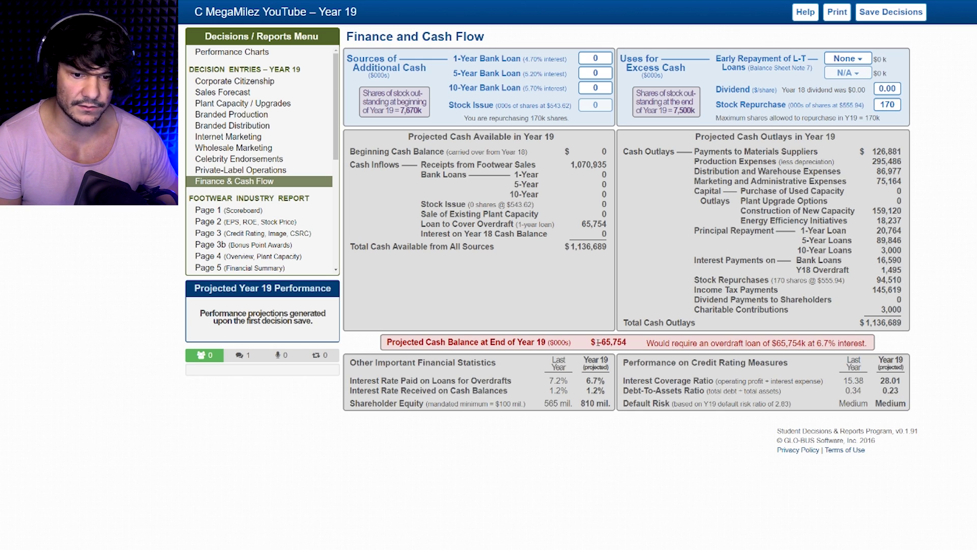
{"action": "left_click_drag", "start_coordinate": [599, 342], "coordinate": [628, 345]}
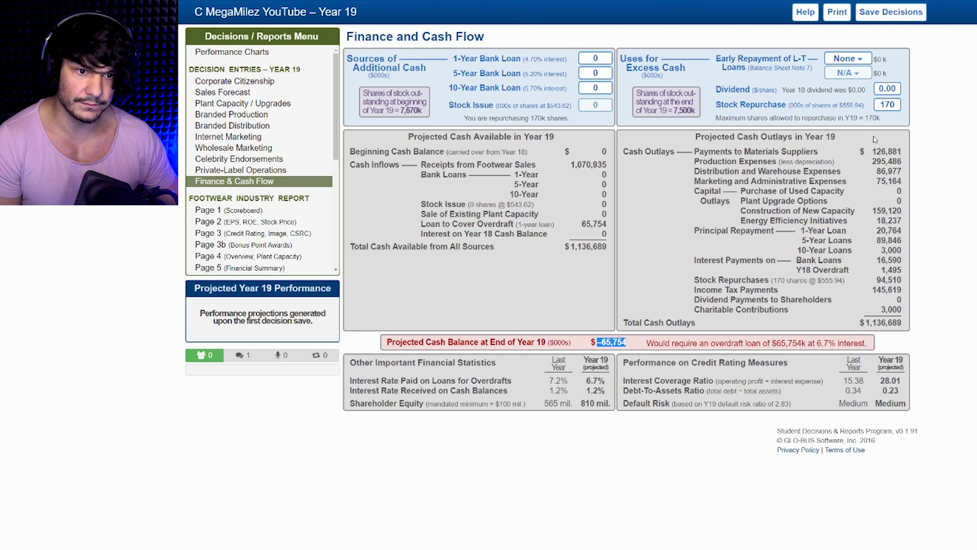
{"action": "left_click", "coordinate": [596, 73]}
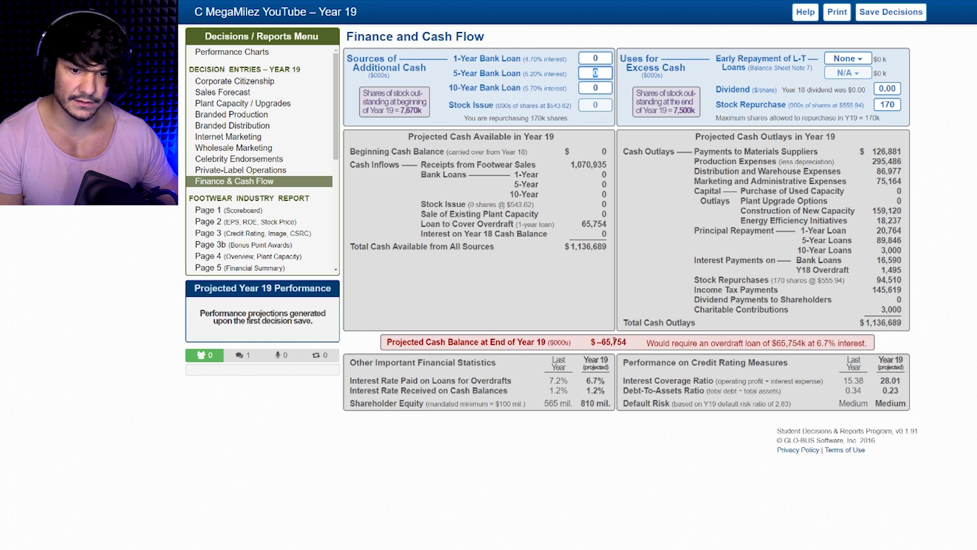
{"action": "type", "text": "70"}
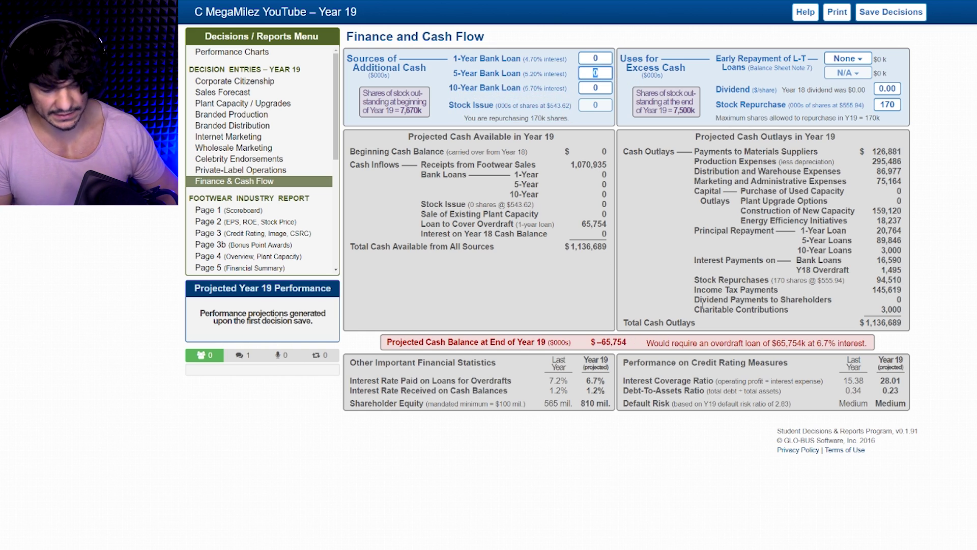
{"action": "type", "text": "000"}
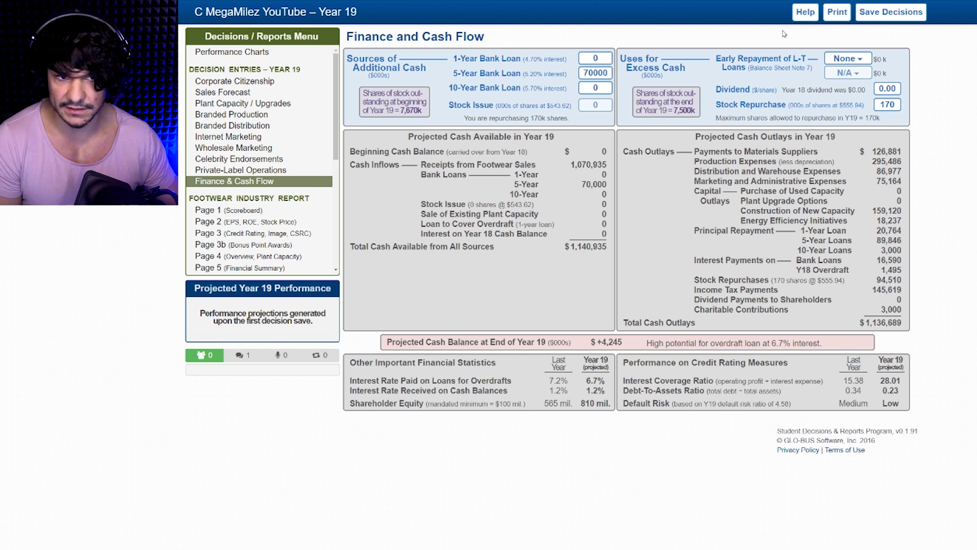
Save the Year 19 decision entries and check the projected return on equity and earnings per share.
{"action": "left_click", "coordinate": [908, 15]}
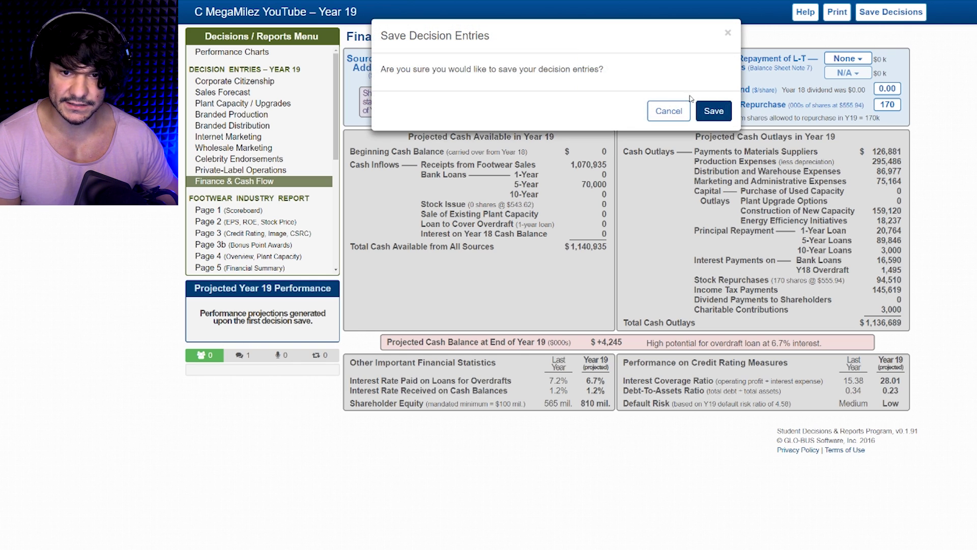
{"action": "left_click", "coordinate": [712, 111]}
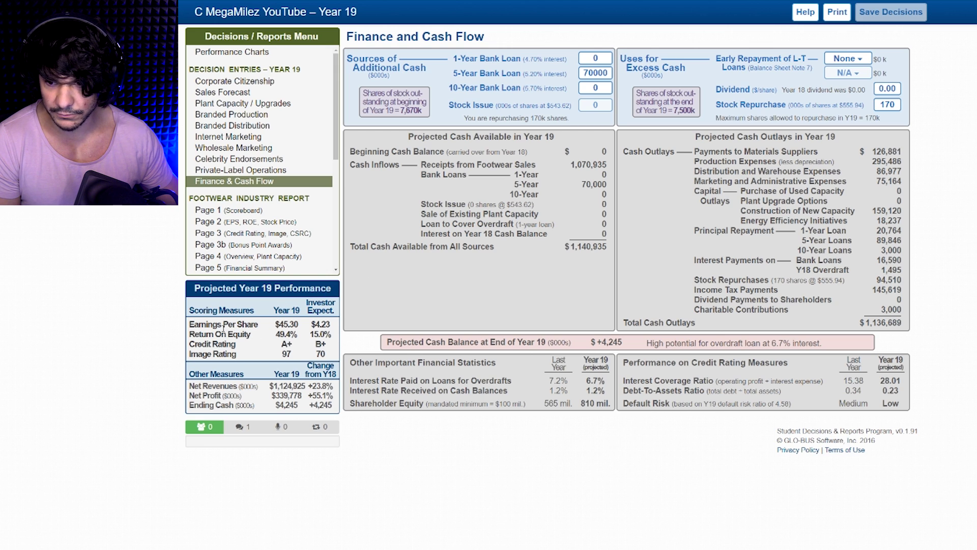
{"action": "double_click", "coordinate": [277, 335]}
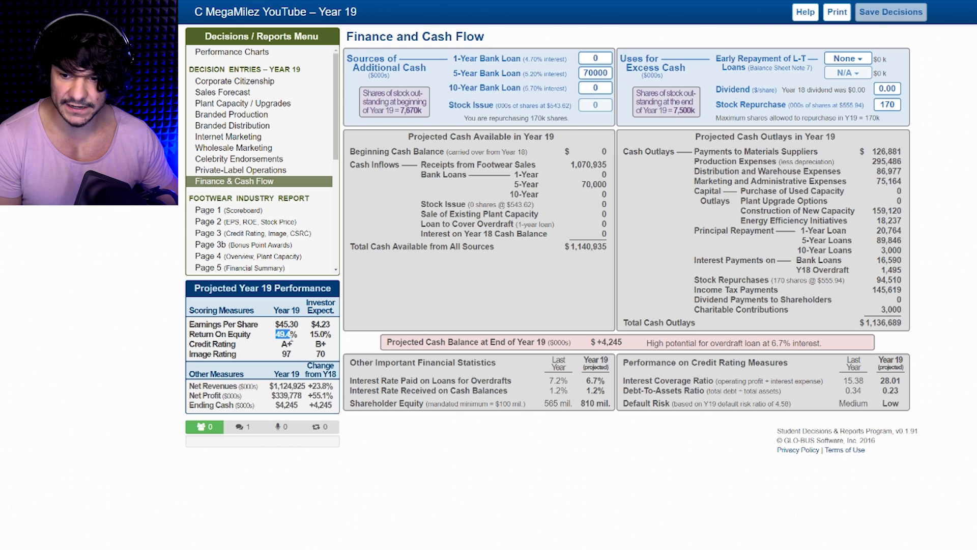
{"action": "left_click", "coordinate": [278, 324]}
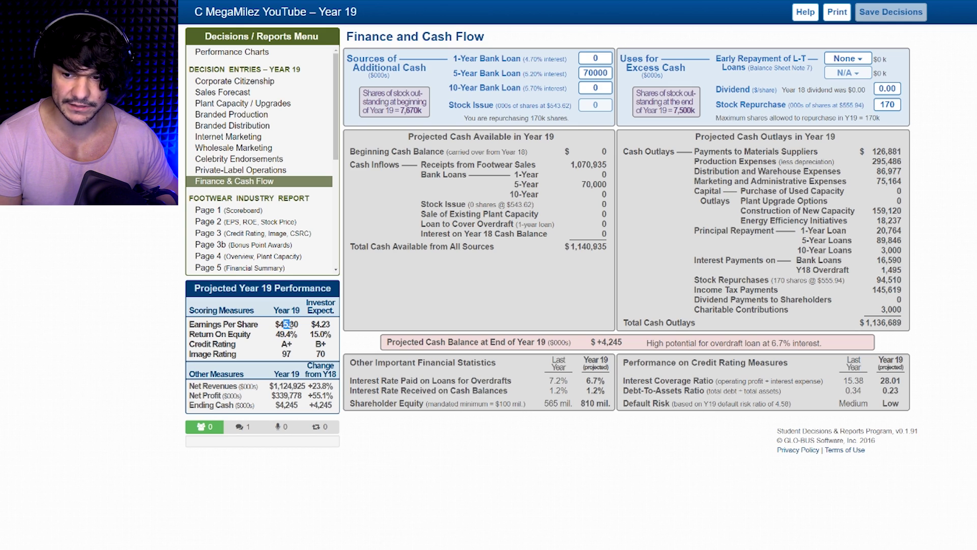